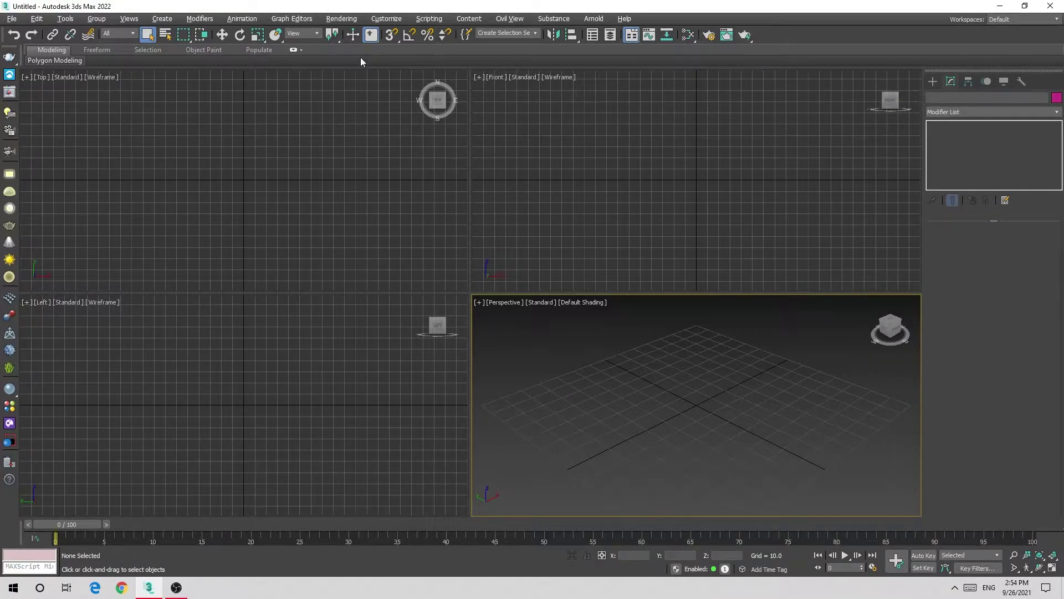
Review the Units Setup dialog and close it unchanged, keeping Generic Units.
click(380, 21)
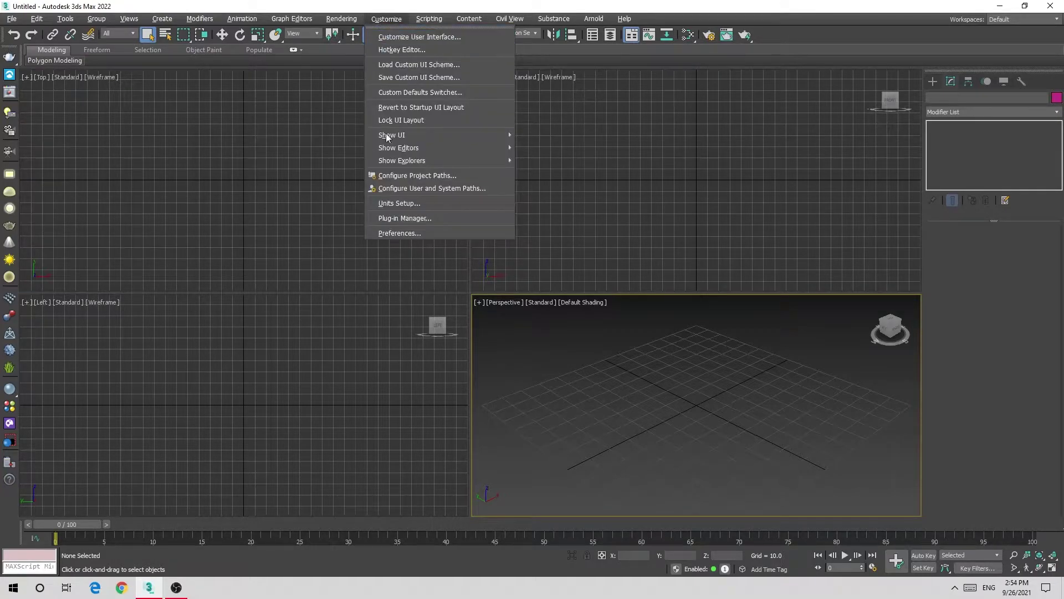
click(417, 202)
mouse_move(455, 180)
mouse_down()
mouse_move(402, 146)
mouse_move(538, 143)
mouse_up()
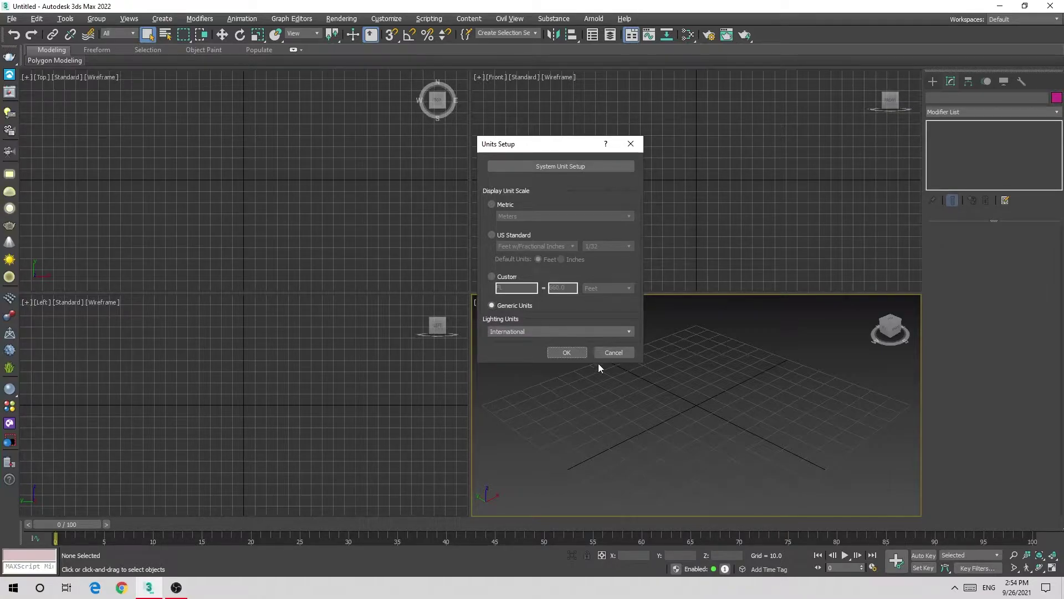
click(583, 354)
Create a Box in the Top view with Length, Width and Height of 100.
click(931, 85)
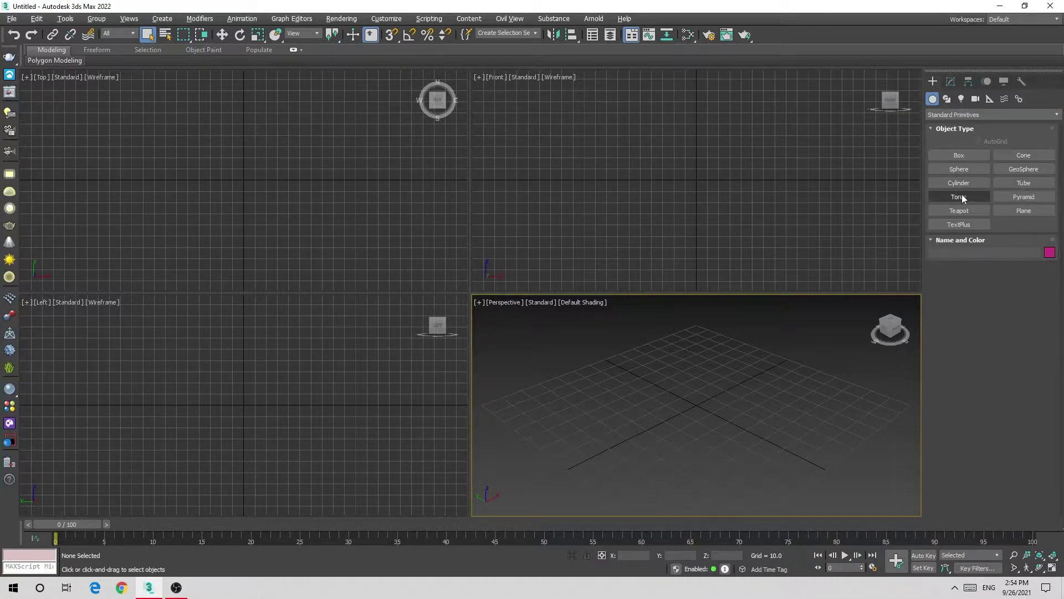
click(958, 158)
drag(691, 403, 776, 454)
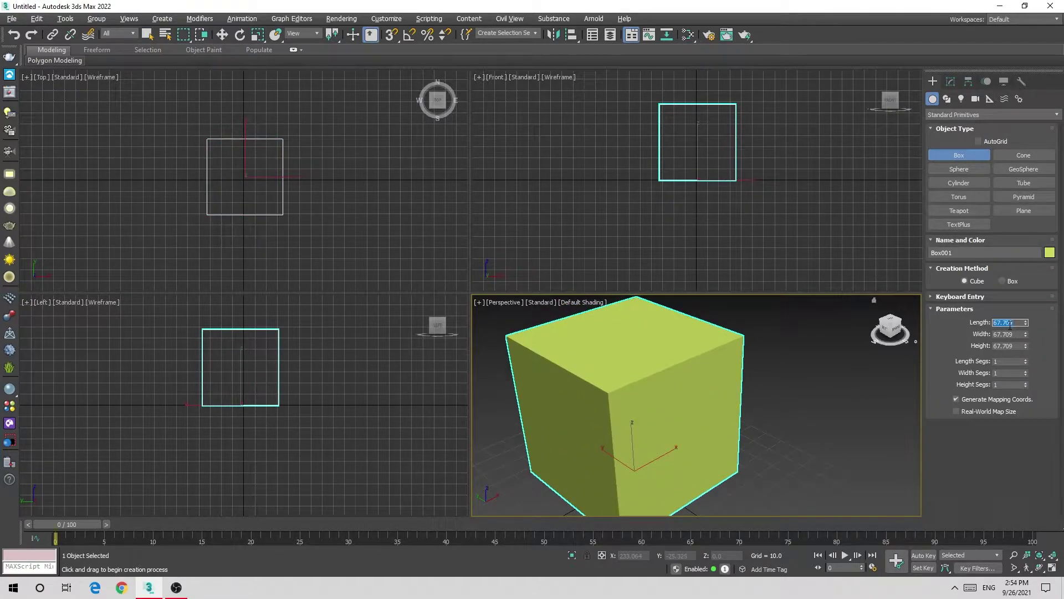
text(0)
key(Tab)
text(100)
key(Tab)
text(1)
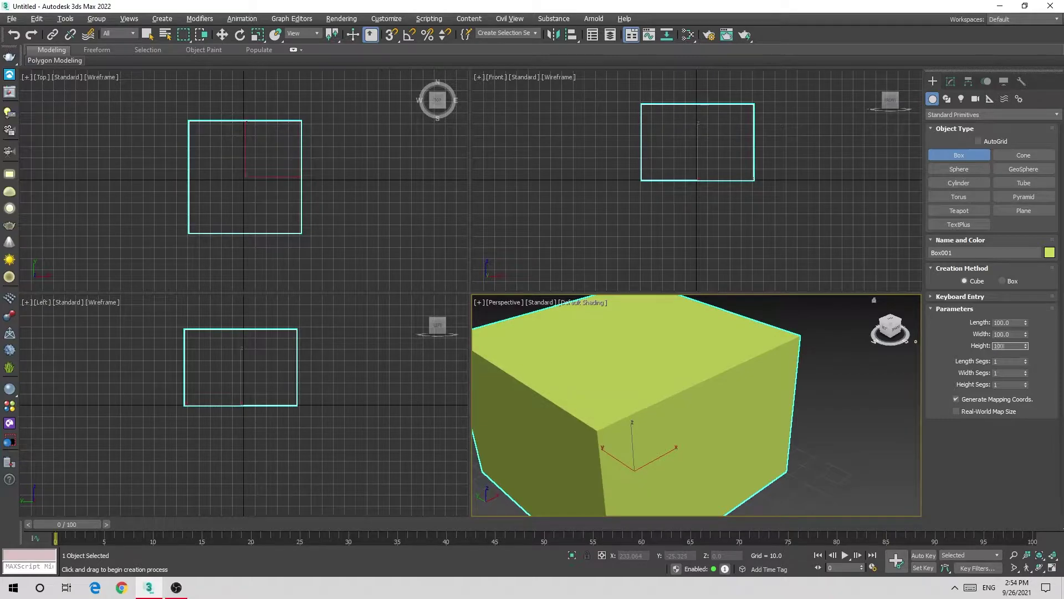
key(Return)
right_click(823, 411)
Frame the cube in a maximized Perspective view and show its parameters in the Modify panel.
key(z)
key(alt+w)
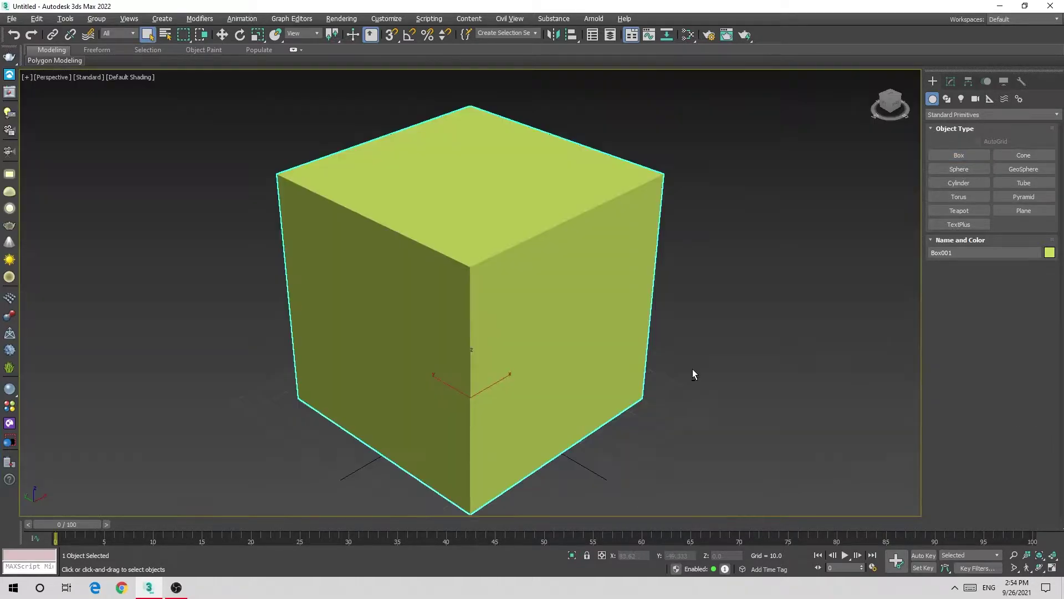
click(950, 81)
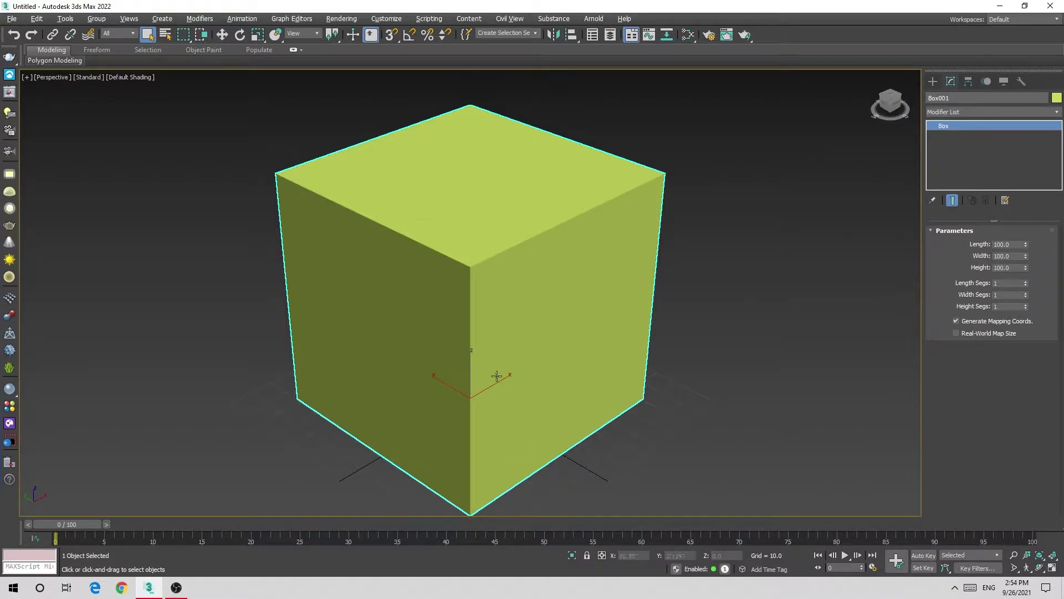
key(w)
alt+middle_drag(481, 379, 309, 178)
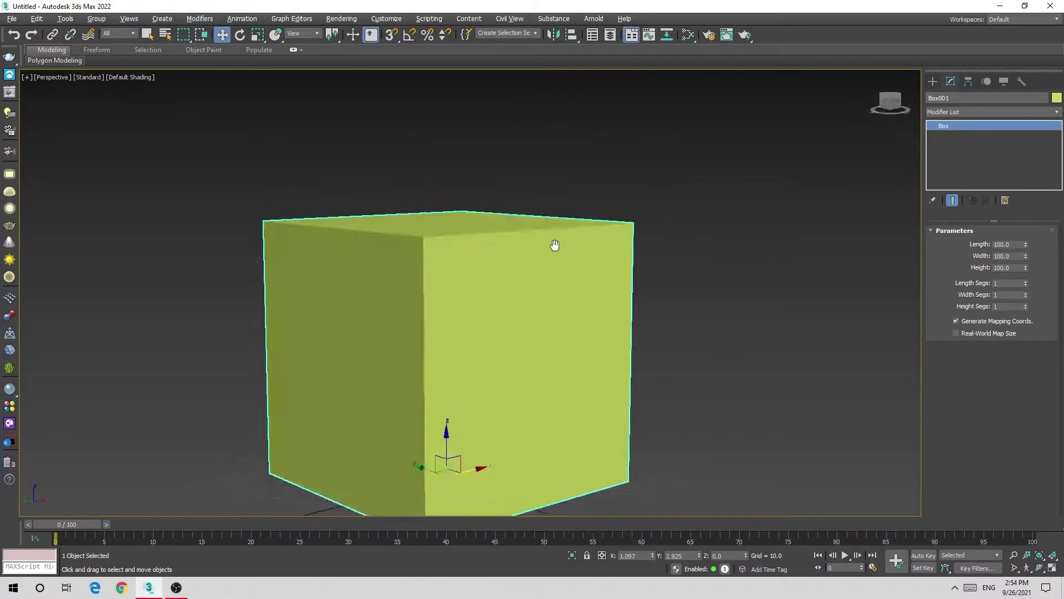
middle_drag(454, 211, 457, 204)
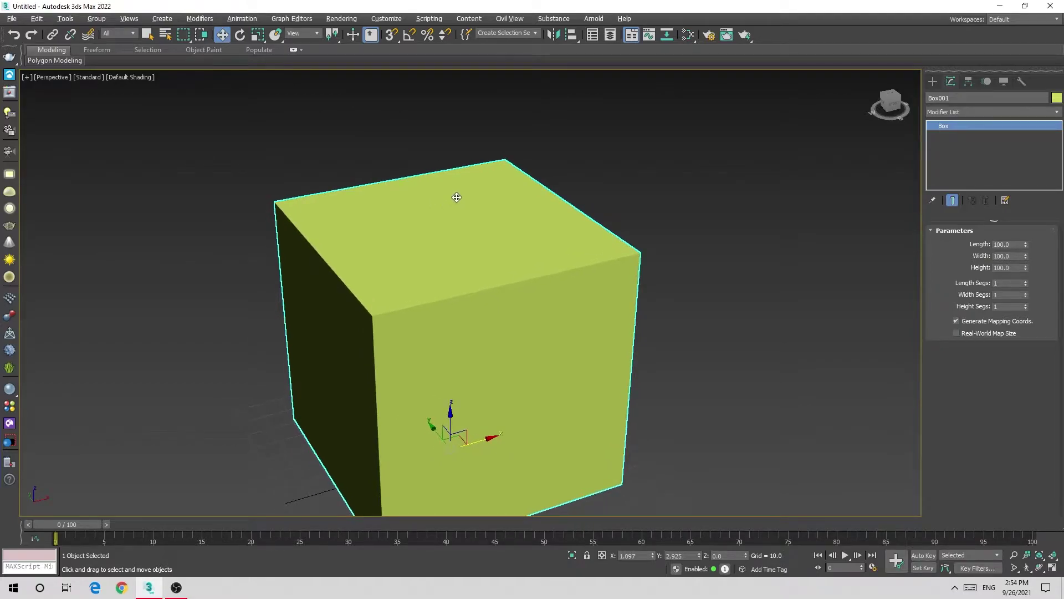
click(386, 18)
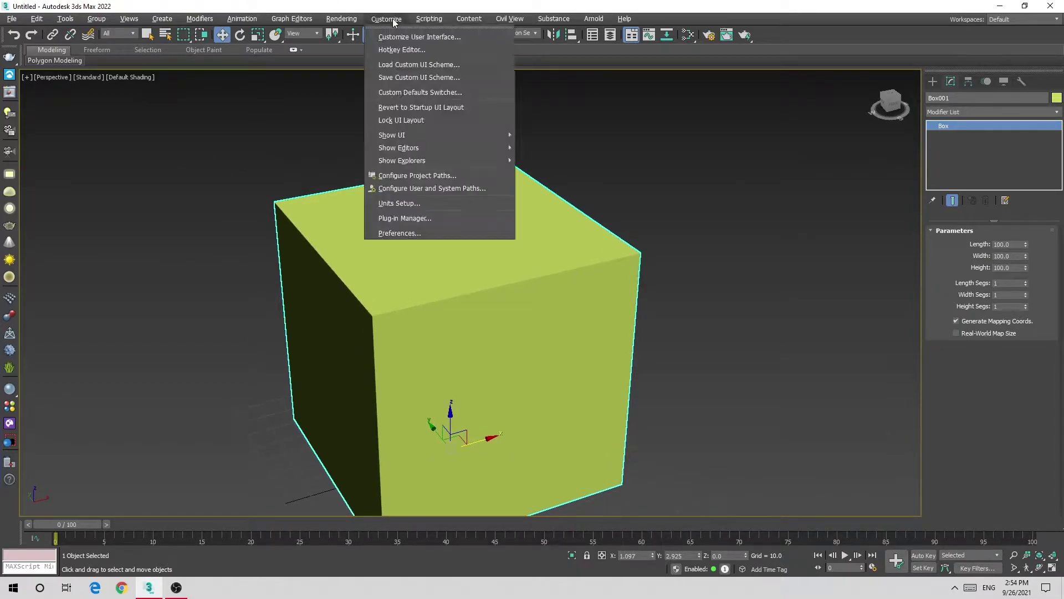
click(399, 203)
drag(501, 180, 723, 178)
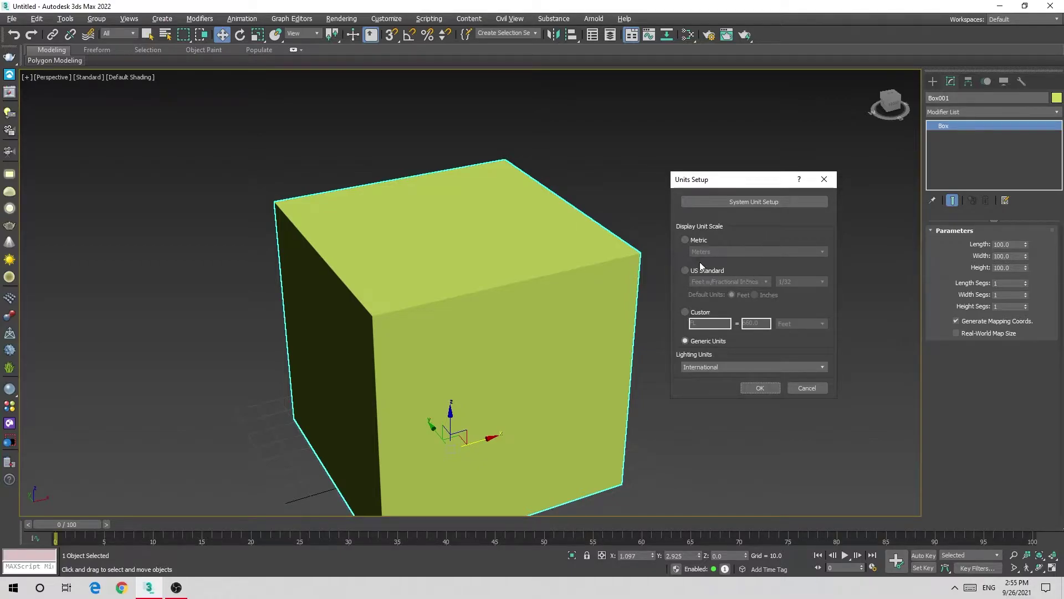
click(686, 271)
drag(730, 182, 696, 176)
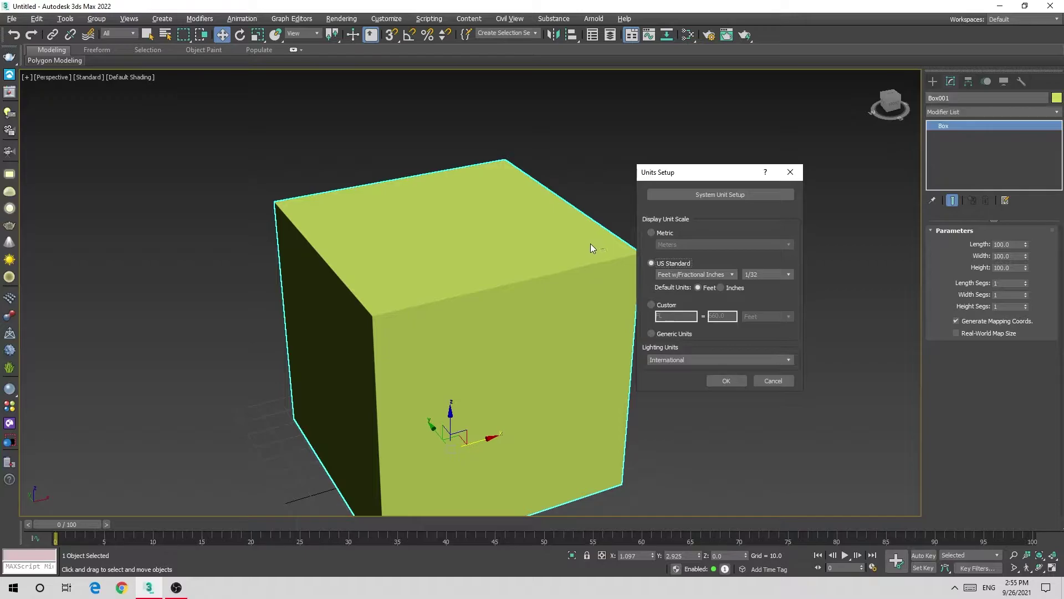
click(652, 333)
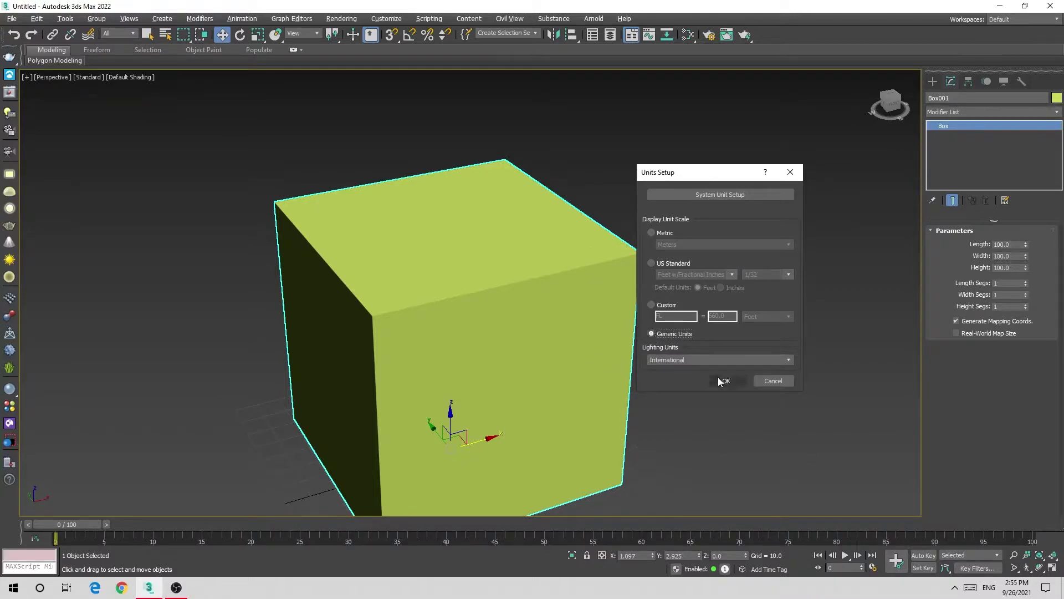
click(721, 380)
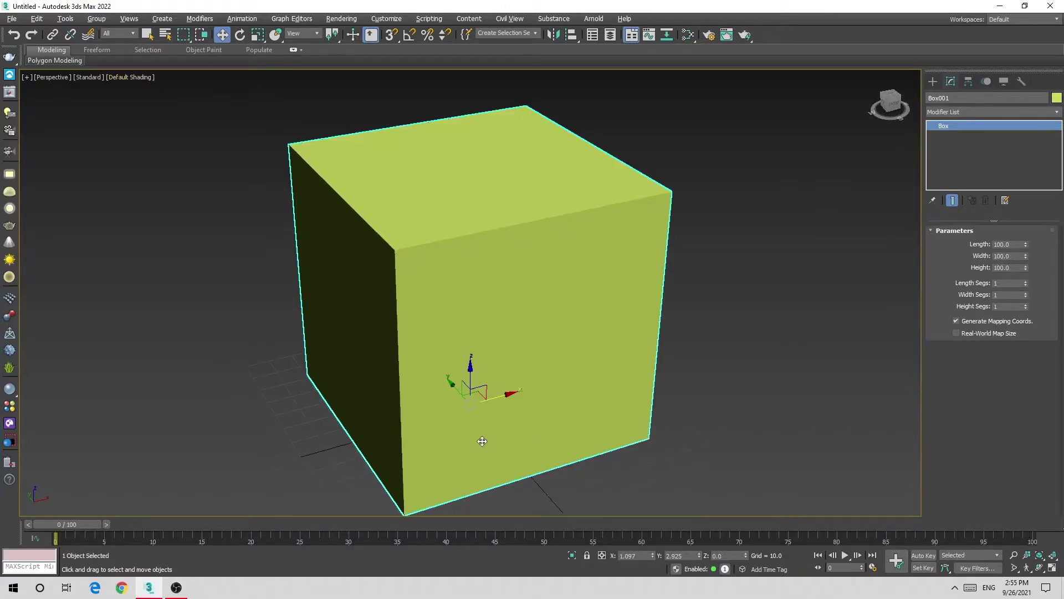
alt+middle_drag(482, 442, 543, 350)
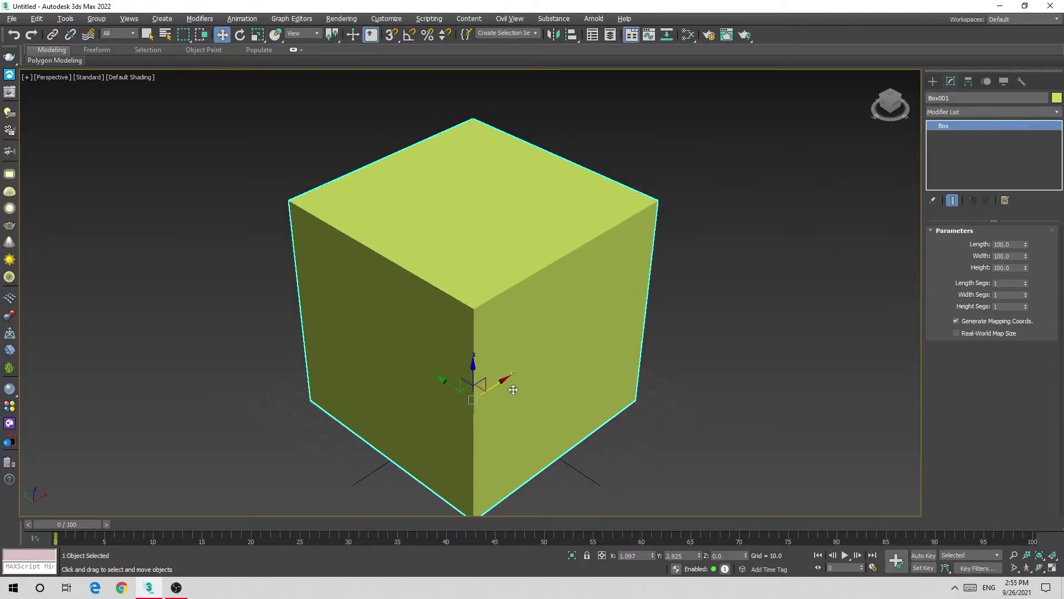
drag(480, 383, 674, 333)
right_click(675, 333)
Define a custom display unit named vajab equal to 20 Centimeters.
click(377, 20)
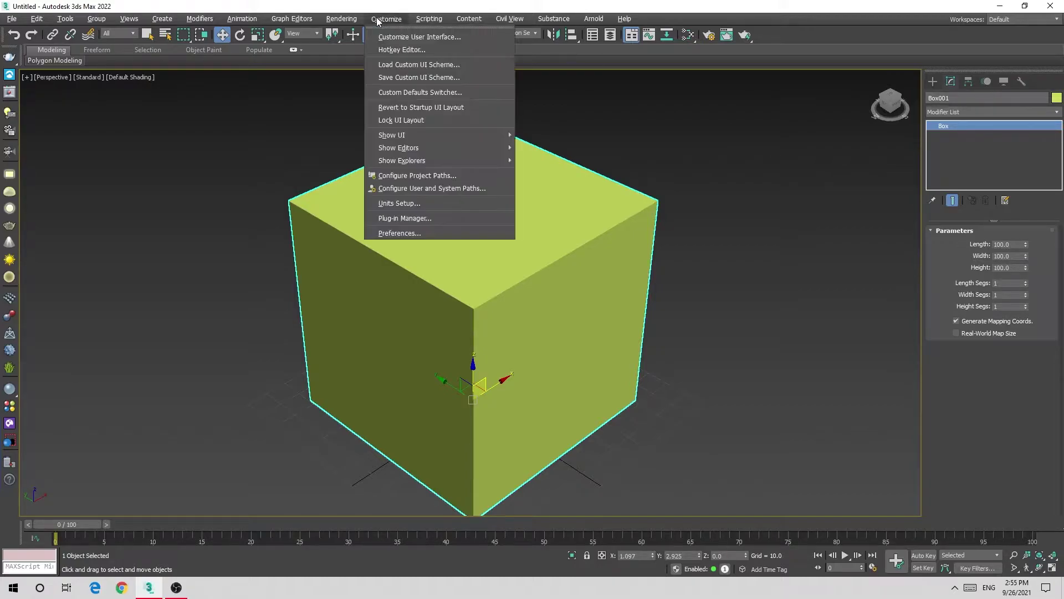
click(399, 203)
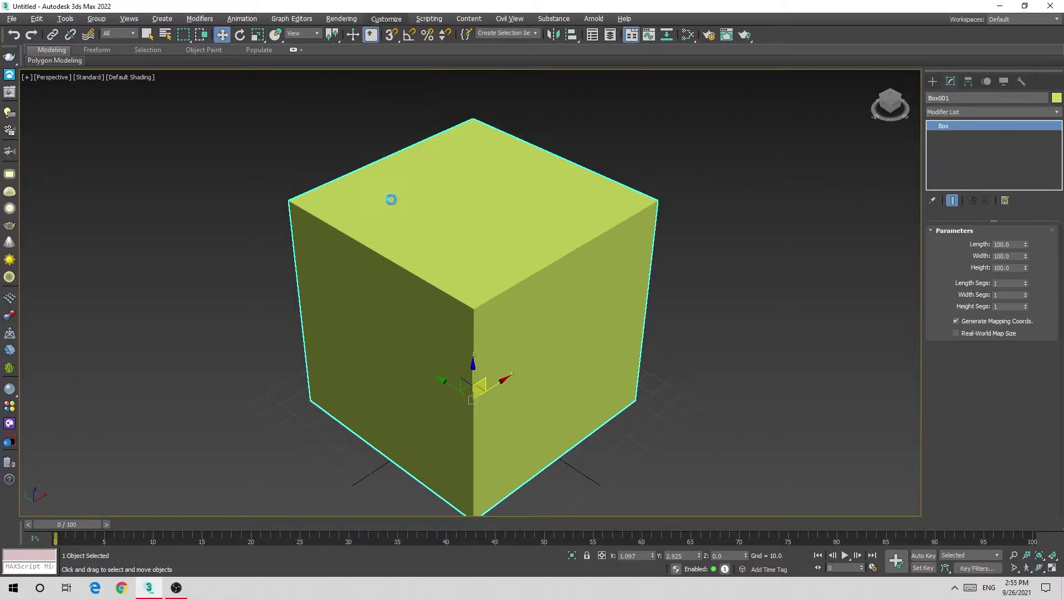
drag(570, 182, 828, 179)
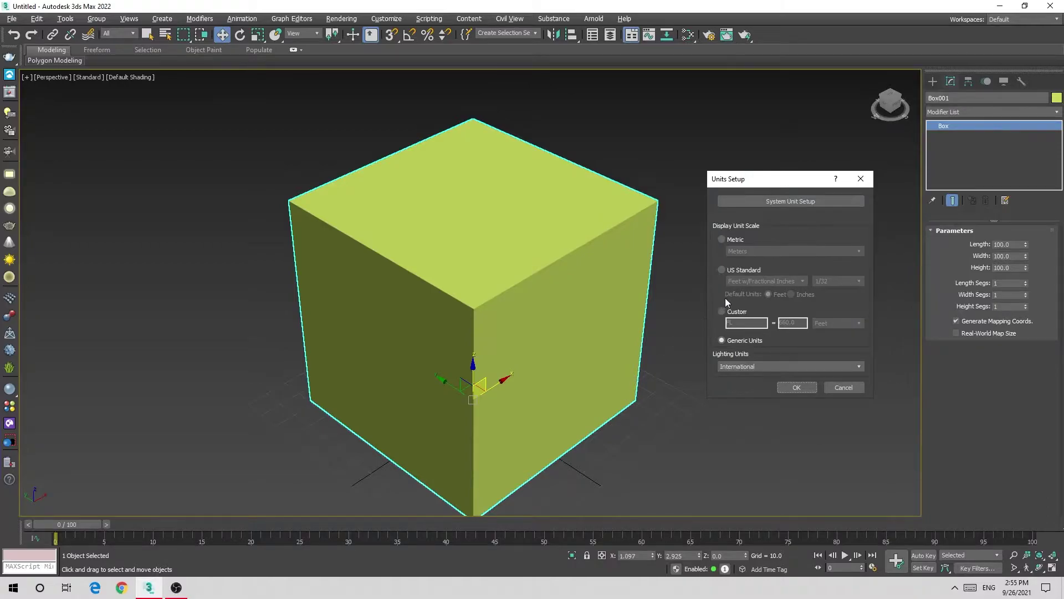
click(723, 312)
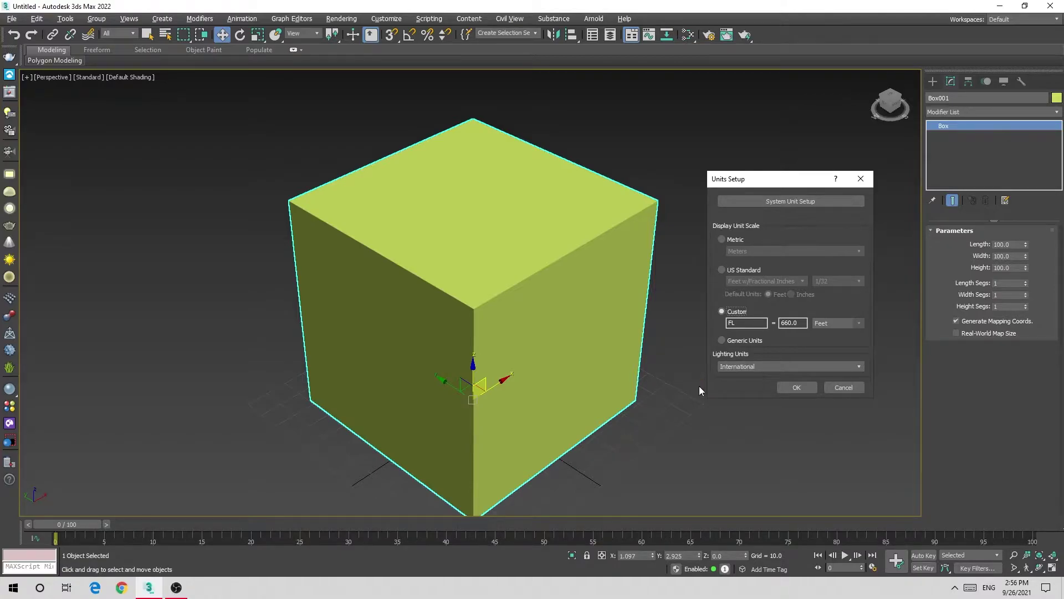
double_click(751, 321)
text(vajab)
mouse_move(776, 179)
mouse_down()
mouse_move(723, 158)
mouse_move(686, 160)
mouse_up()
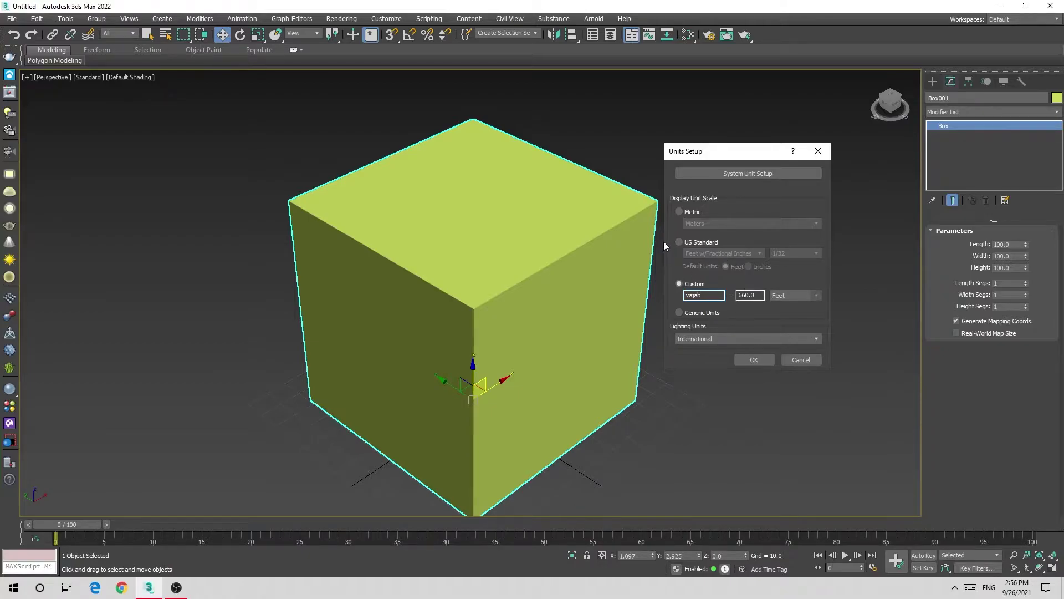
click(793, 295)
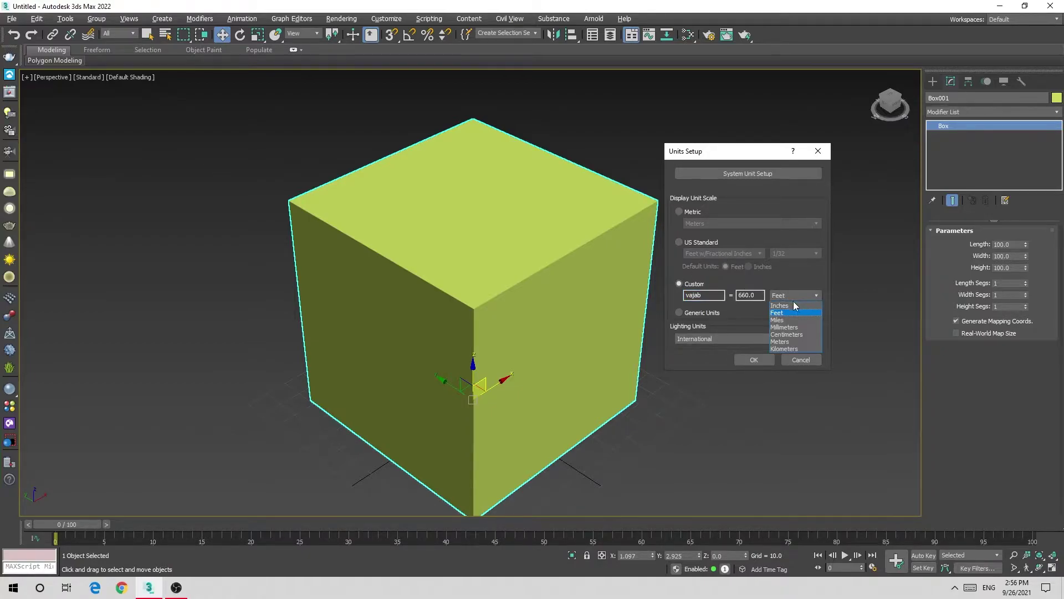
click(791, 334)
double_click(751, 294)
text(20)
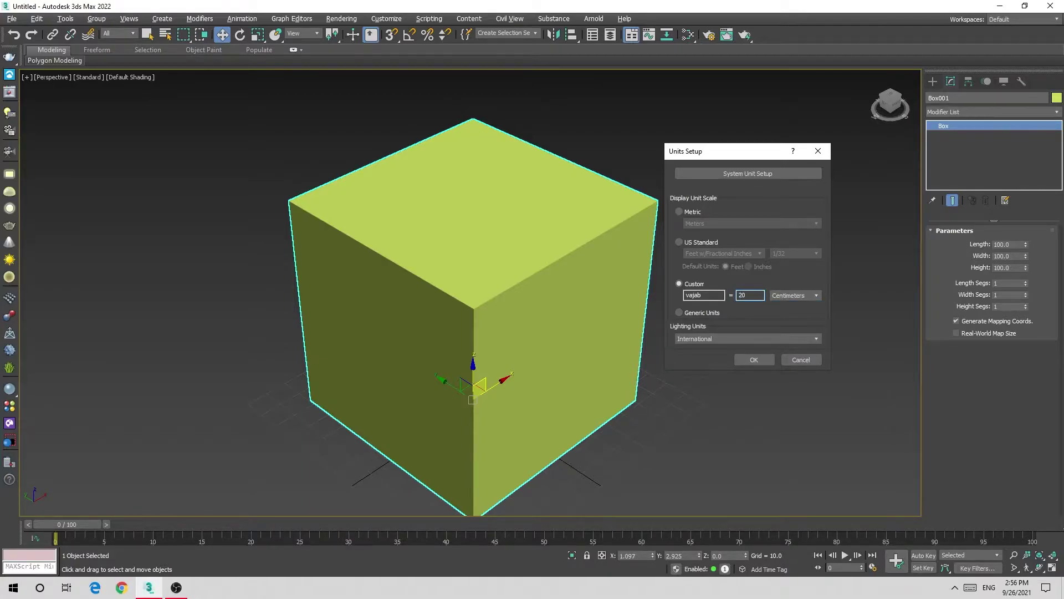
click(752, 360)
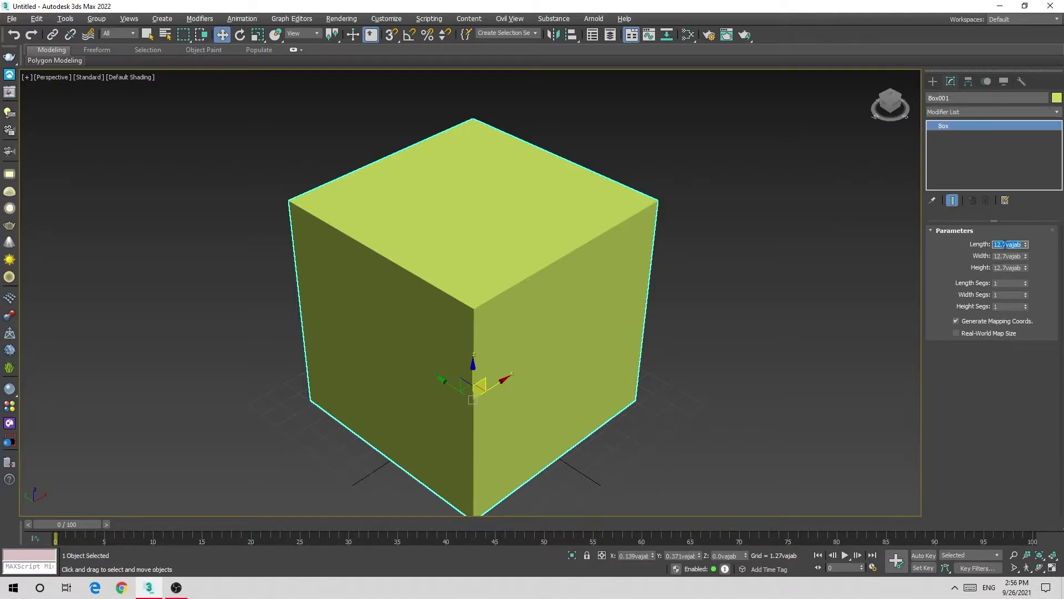
Resize Box001 to 5.0 vajab in length, width and height.
text(5)
key(Tab)
text(5)
key(Tab)
text(5)
key(Tab)
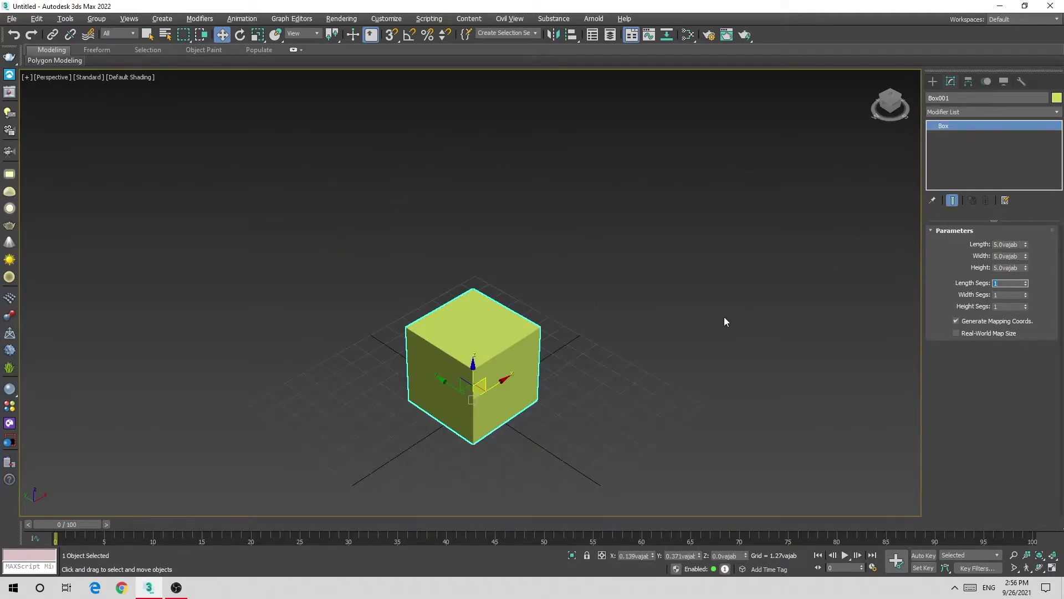
click(725, 321)
click(519, 327)
scroll(501, 373, up, 2)
scroll(501, 373, up, 1)
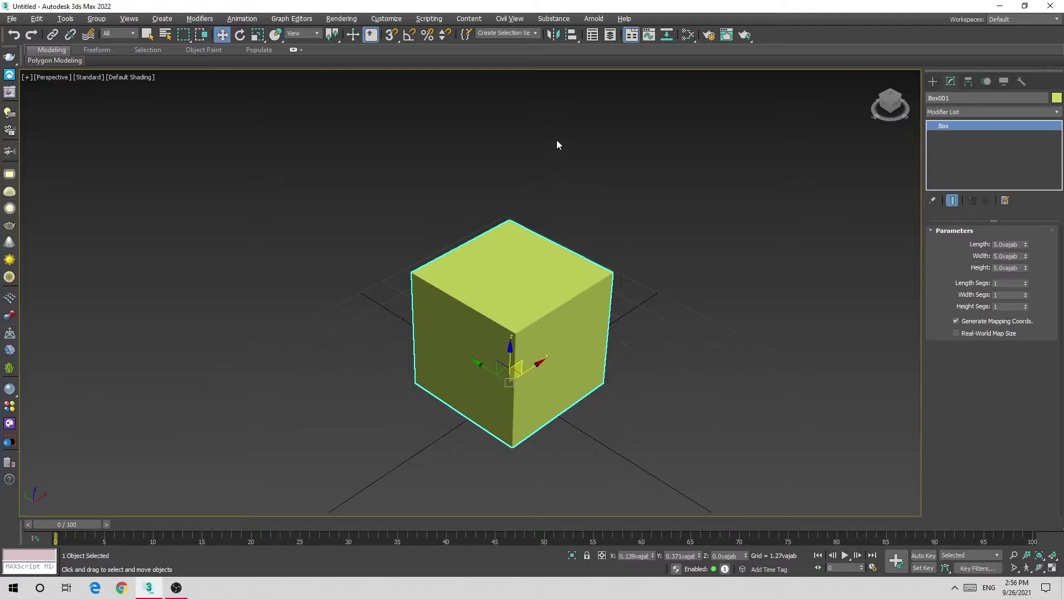
click(709, 35)
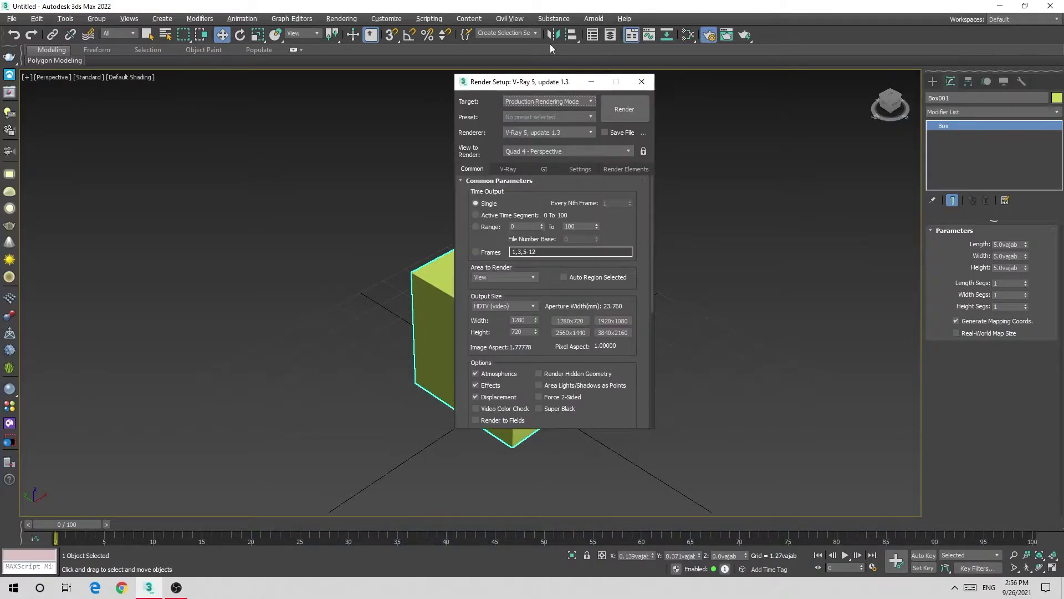
Close Render Setup and switch display units to Metric Meters so the box reads 1.0m.
key(F10)
click(387, 18)
click(403, 200)
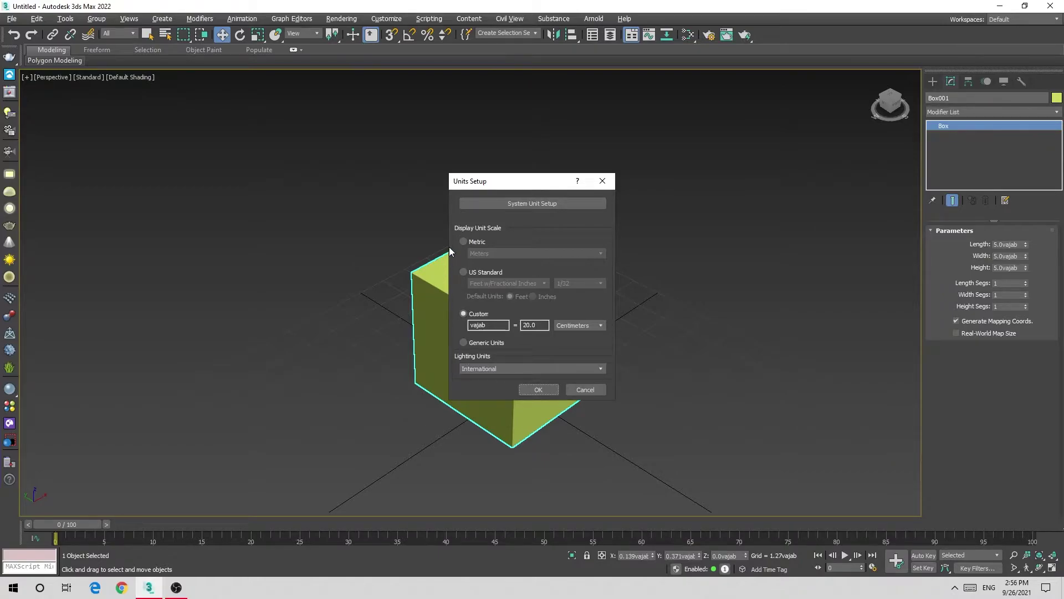
click(387, 18)
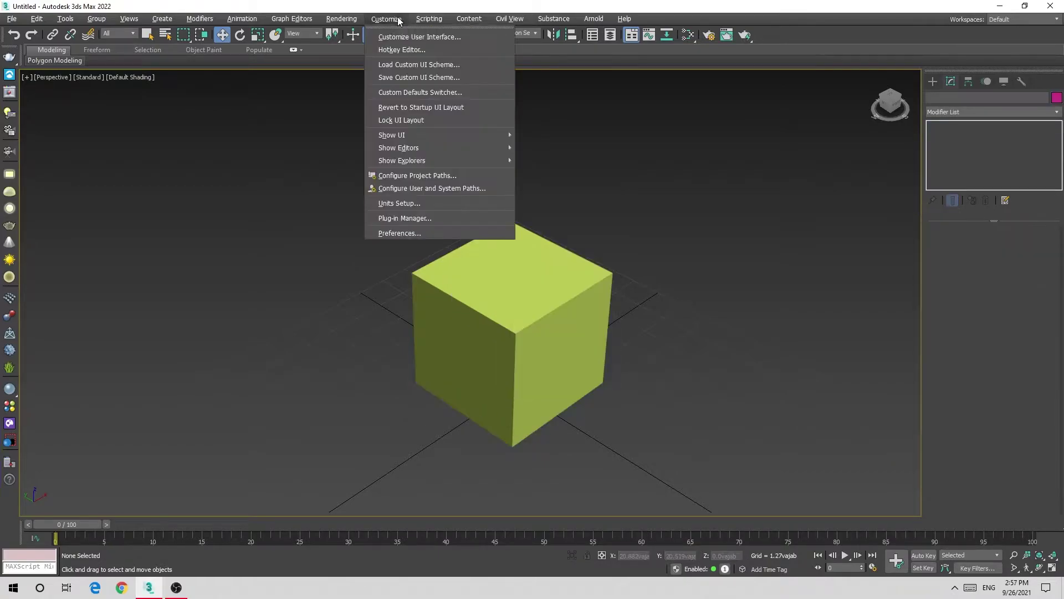
click(417, 204)
drag(507, 184, 621, 149)
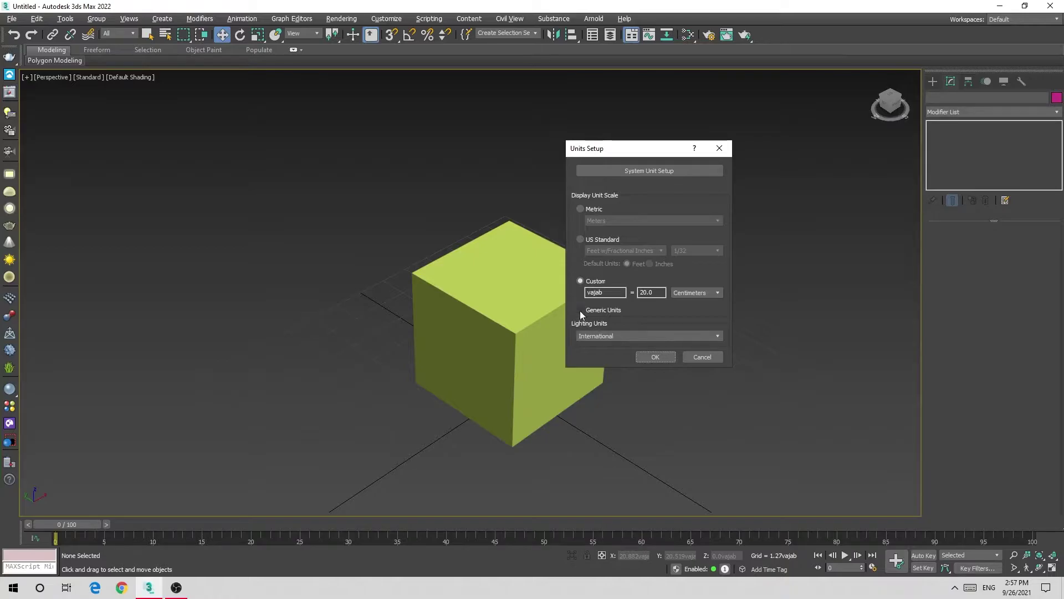
click(581, 209)
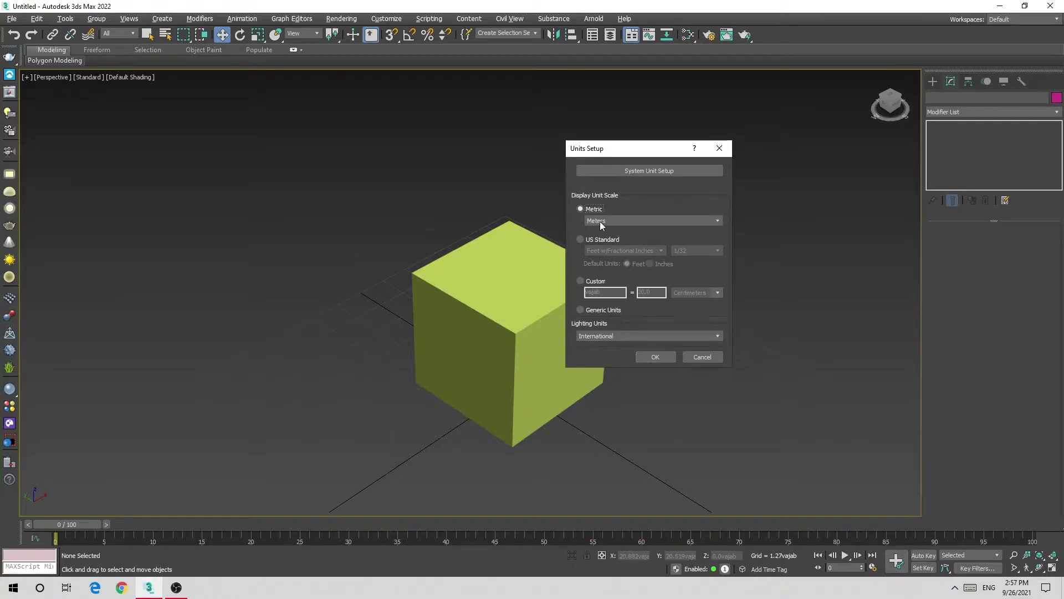
click(655, 357)
click(535, 335)
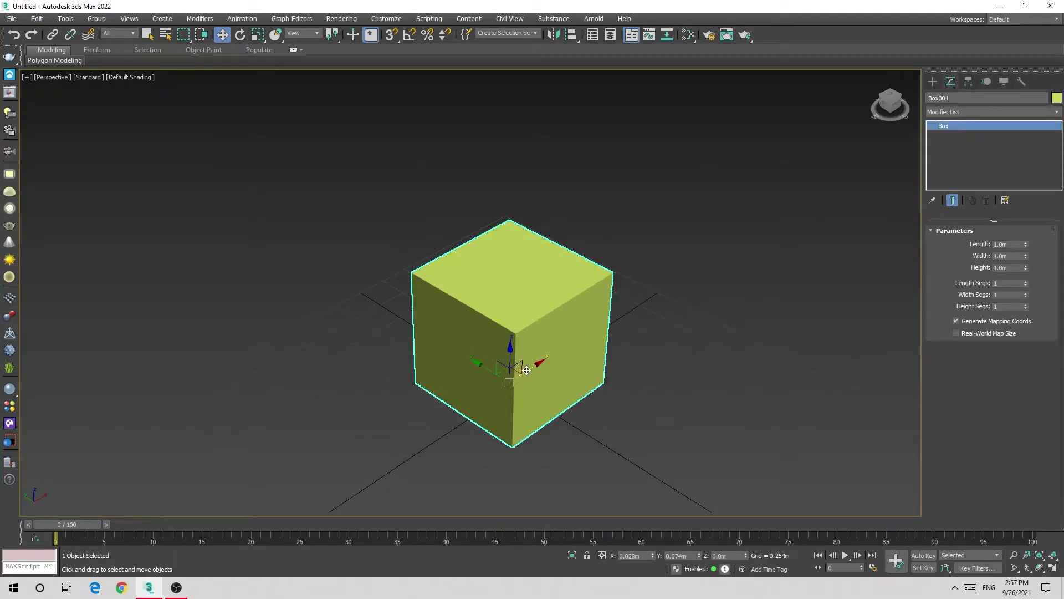
drag(542, 364, 668, 289)
key(ctrl+z)
Switch the display units to the custom 20-centimetre unit.
click(387, 19)
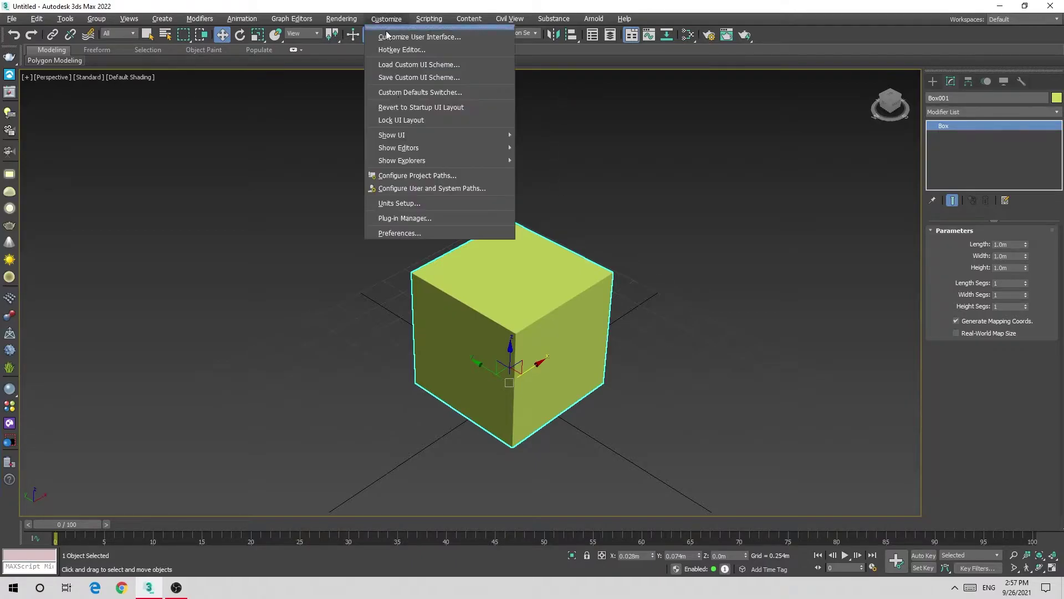
click(399, 206)
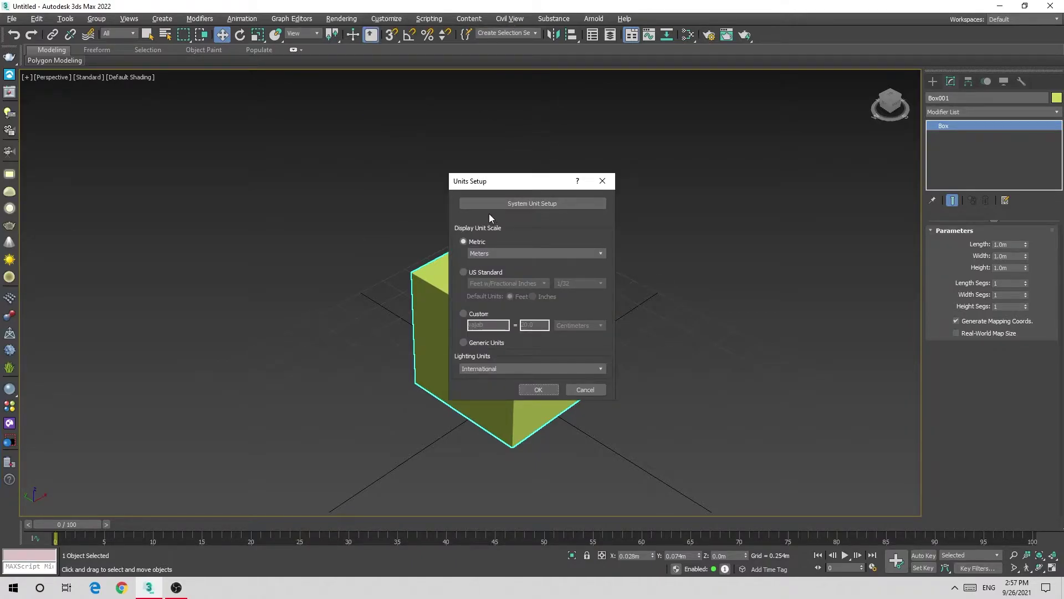
drag(492, 179, 699, 162)
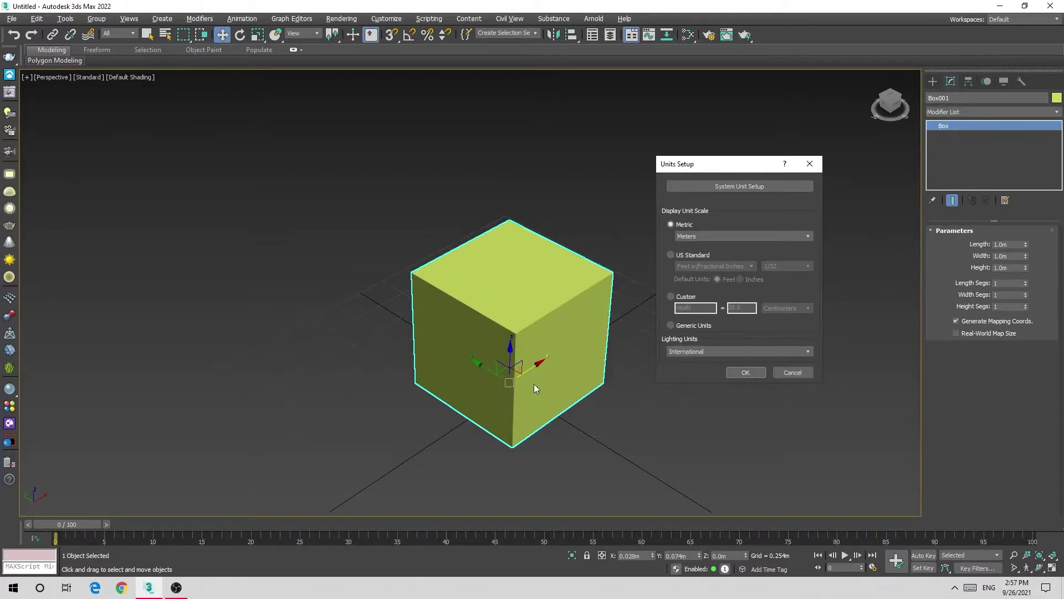
click(683, 298)
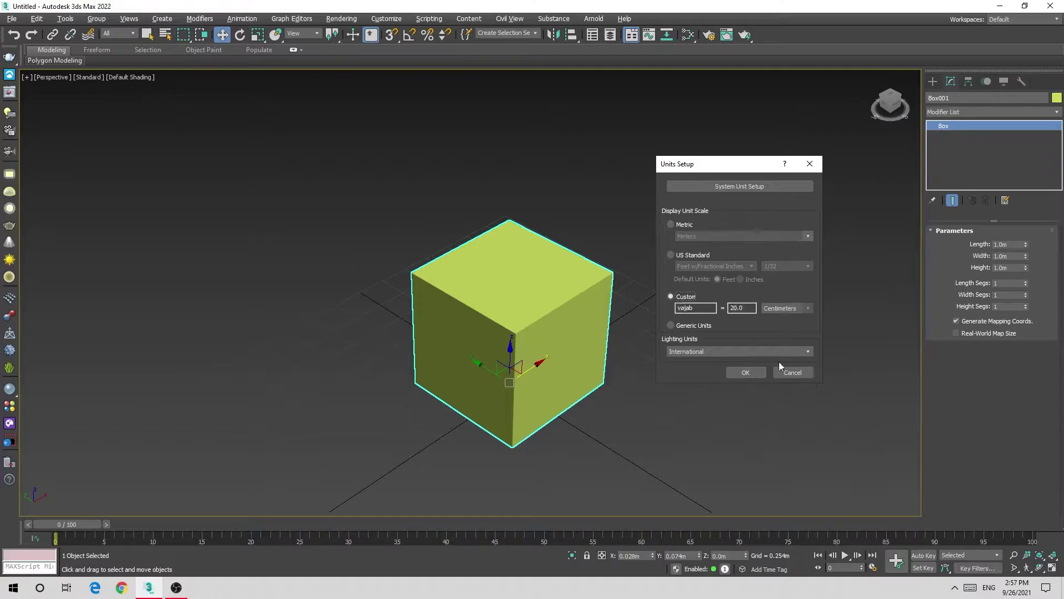
click(732, 371)
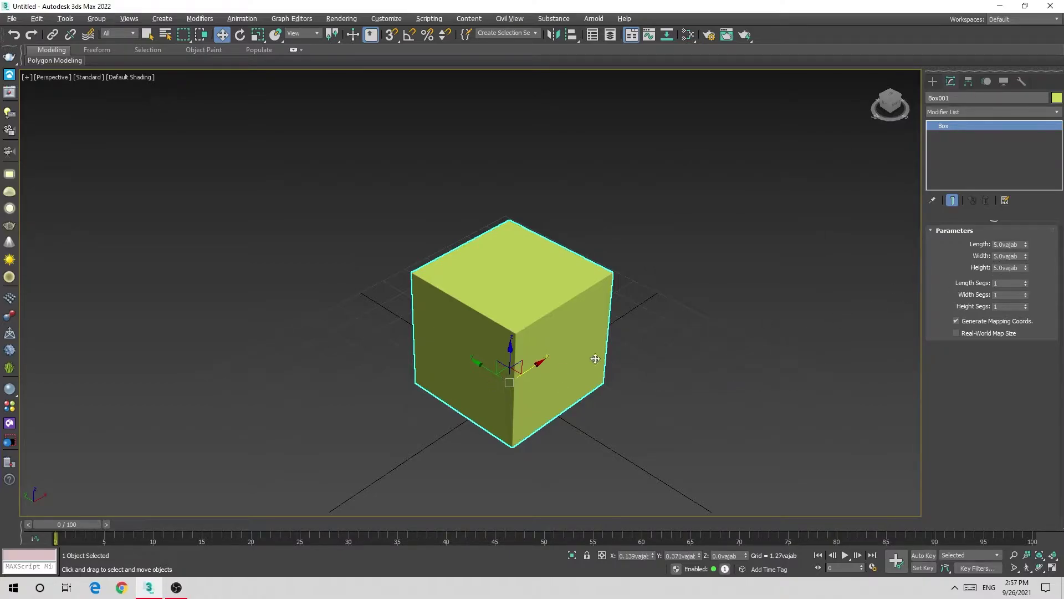
Return the display units to Metric Meters.
click(387, 19)
click(399, 203)
click(464, 241)
click(535, 389)
click(386, 19)
Change System Unit Setup from Inches to Meters, making the box read 39.37m per side.
click(394, 204)
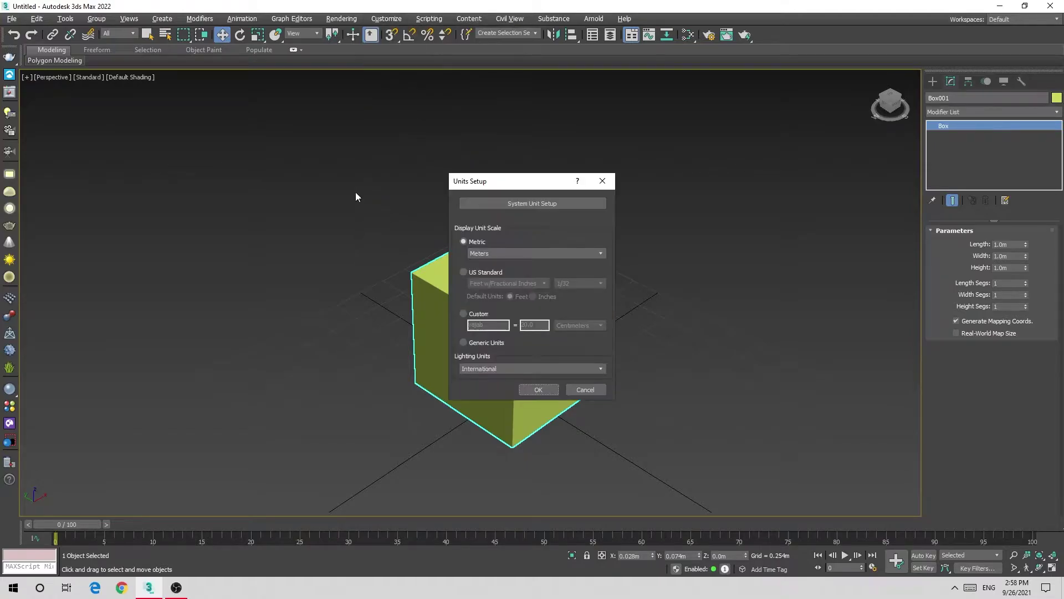
click(515, 206)
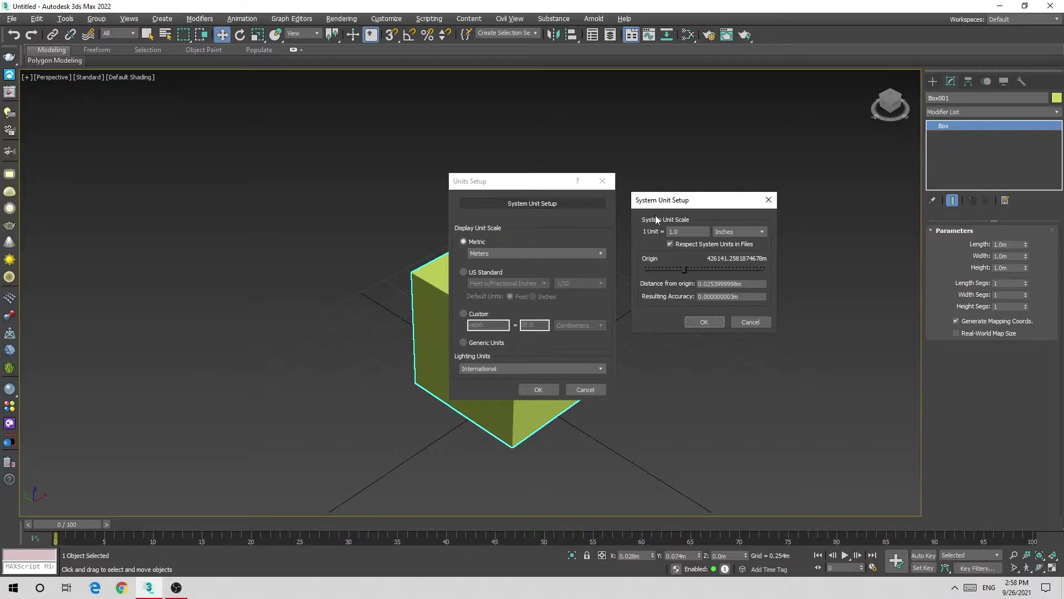
drag(655, 201, 647, 227)
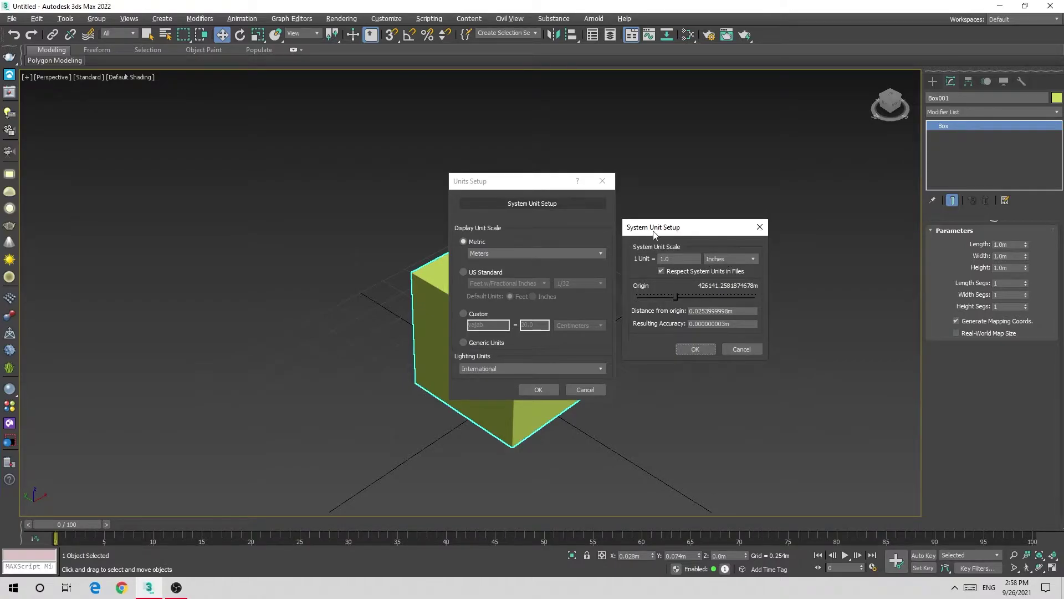
drag(654, 232, 666, 220)
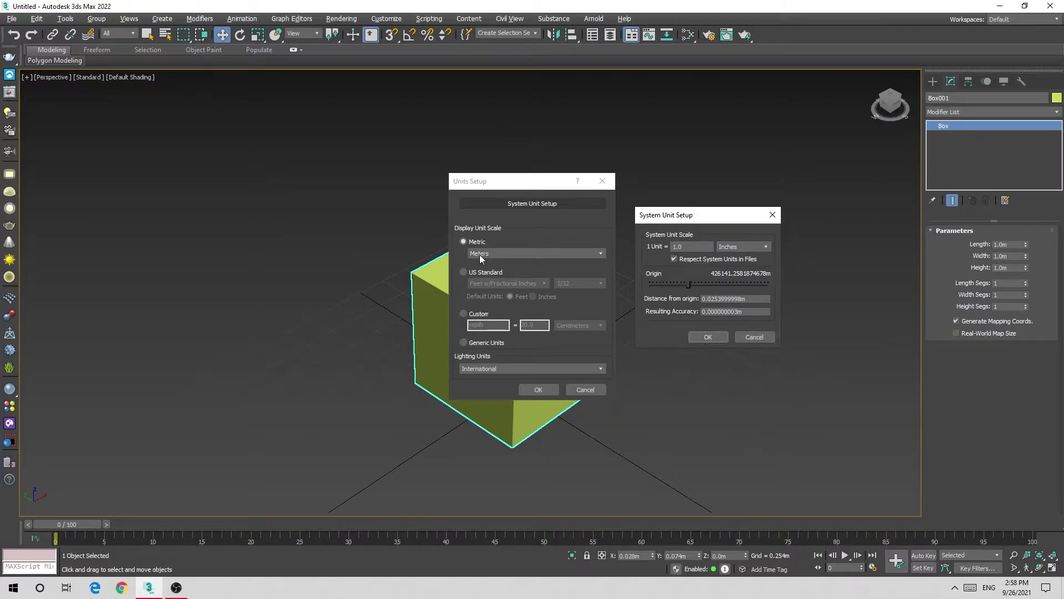
click(760, 248)
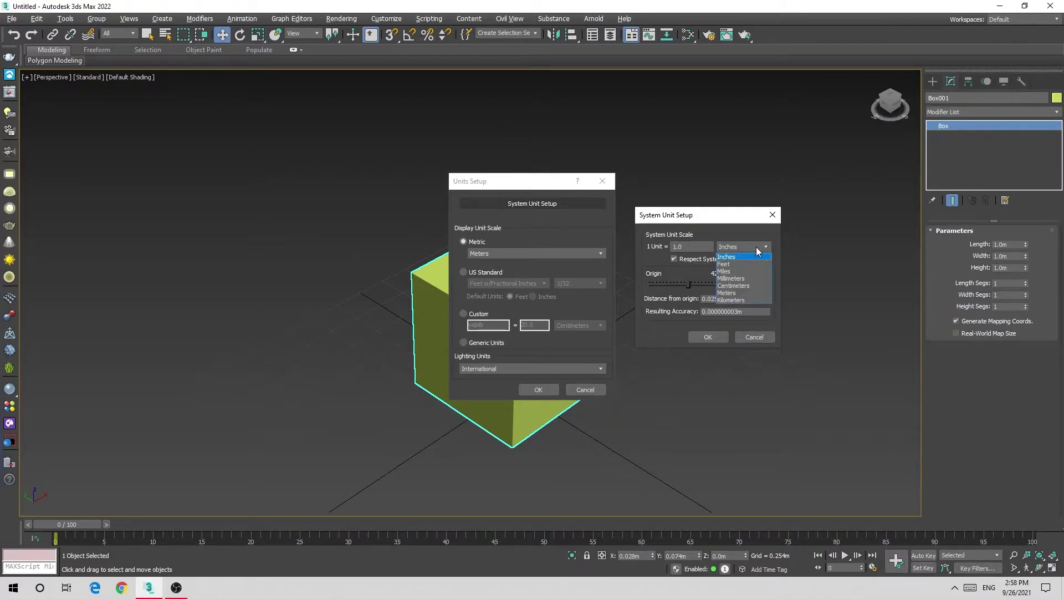
click(744, 293)
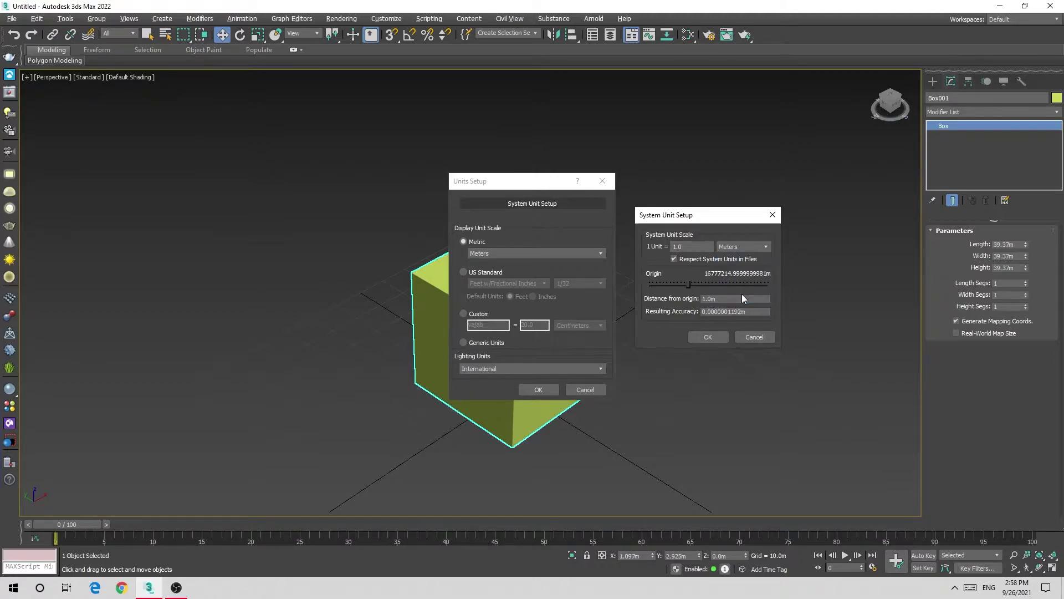
click(705, 337)
click(539, 390)
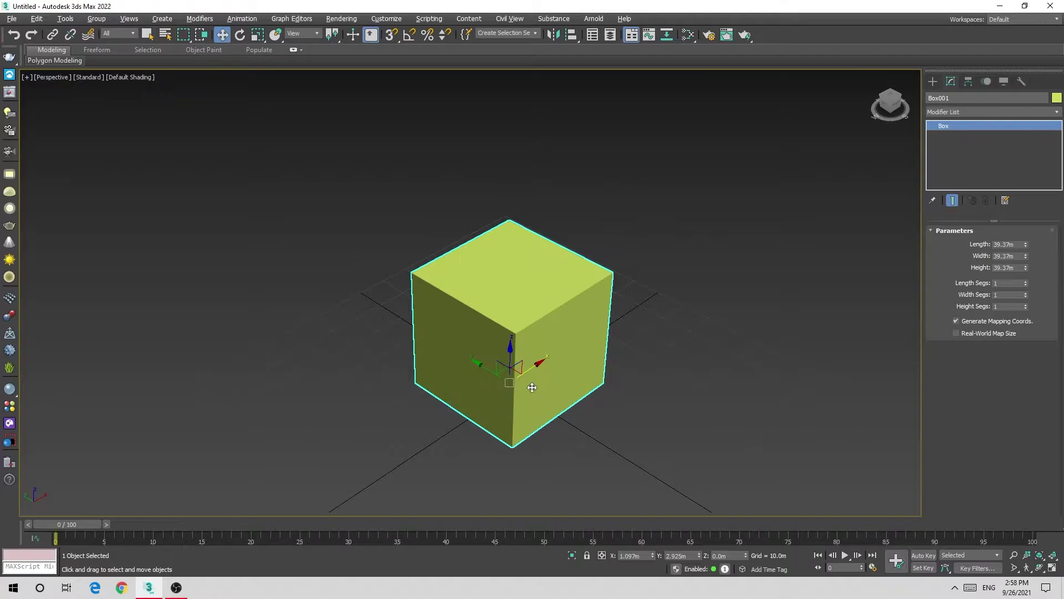
drag(540, 365, 533, 370)
Set System Unit Setup back to 1 Unit = 1 Inch and confirm both dialogs.
click(386, 18)
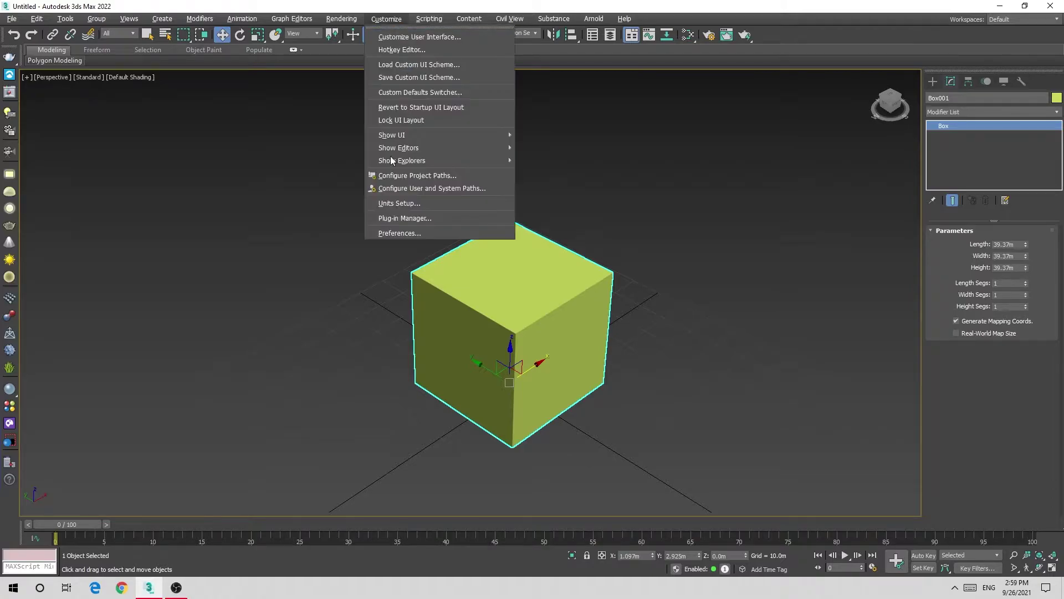
click(388, 204)
click(522, 203)
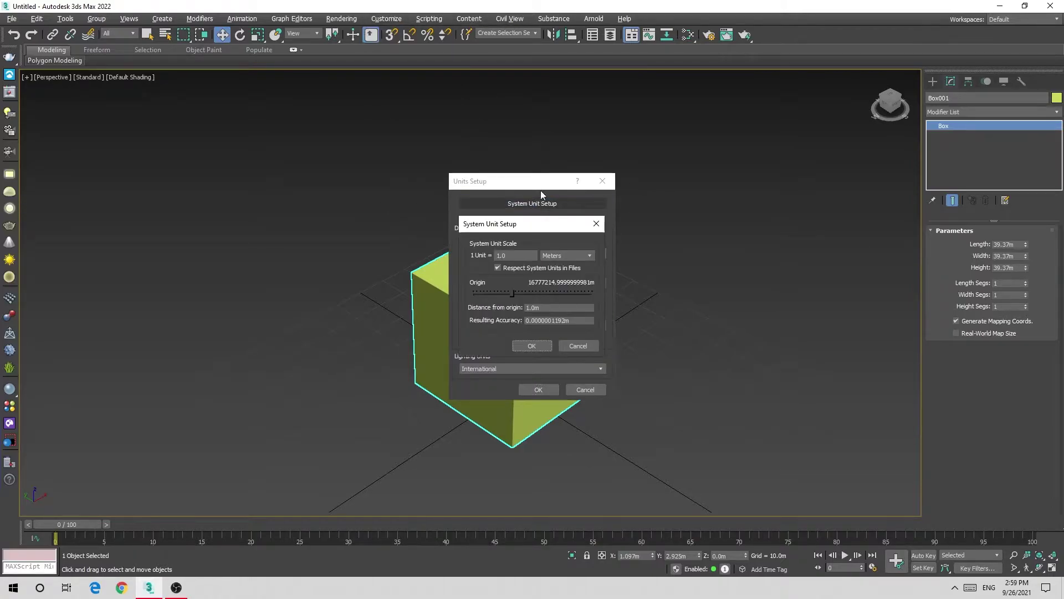
drag(510, 226, 703, 212)
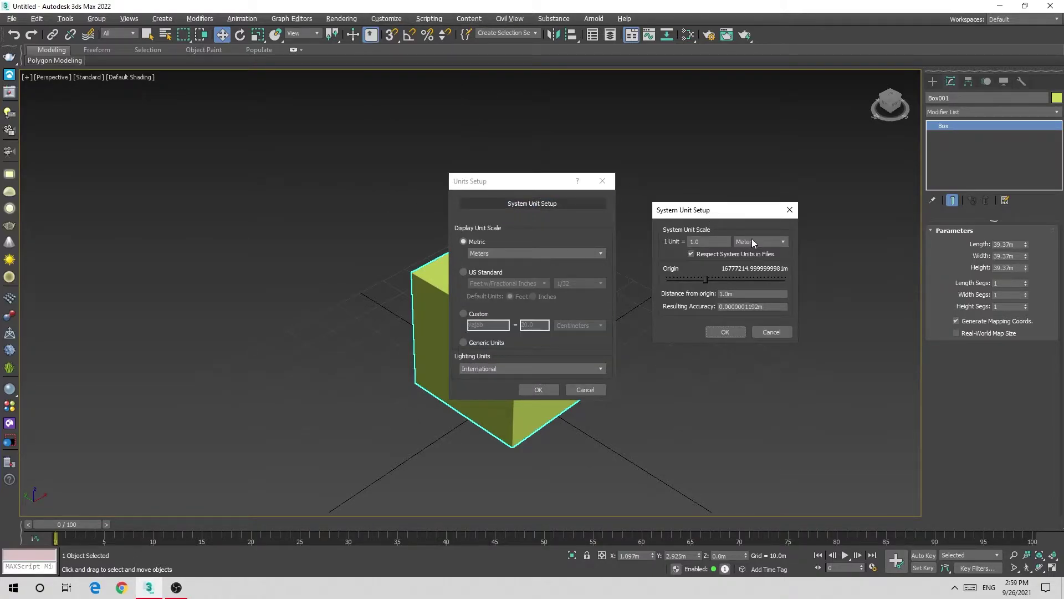
click(752, 240)
click(745, 252)
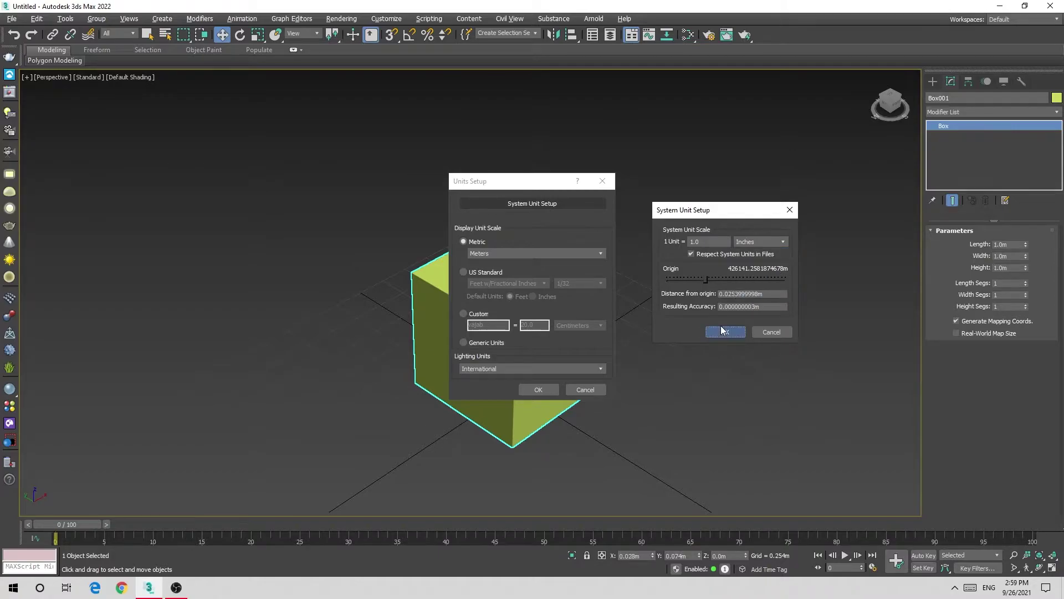
click(725, 331)
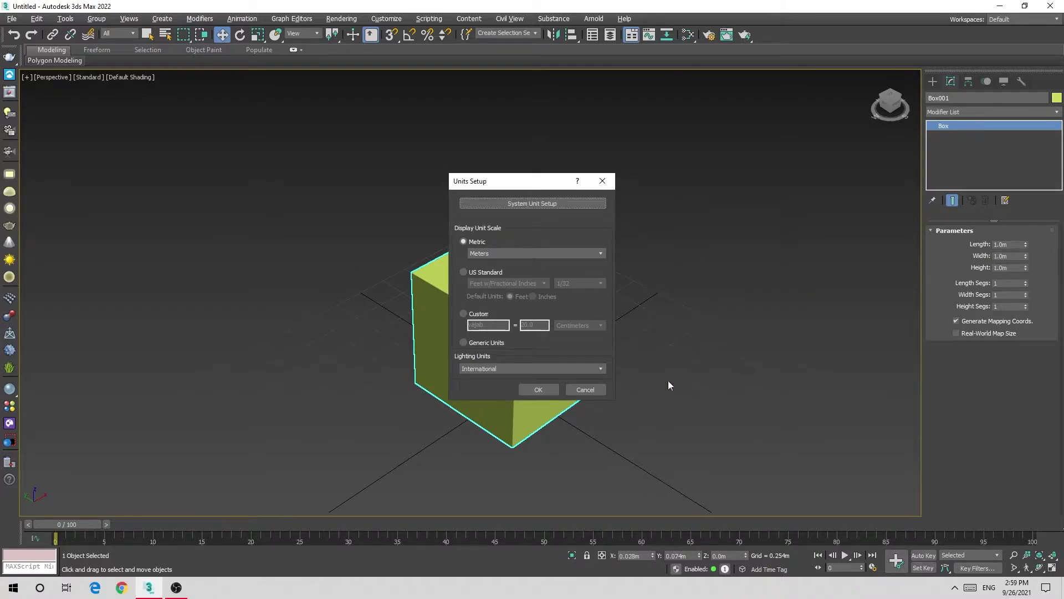
click(524, 390)
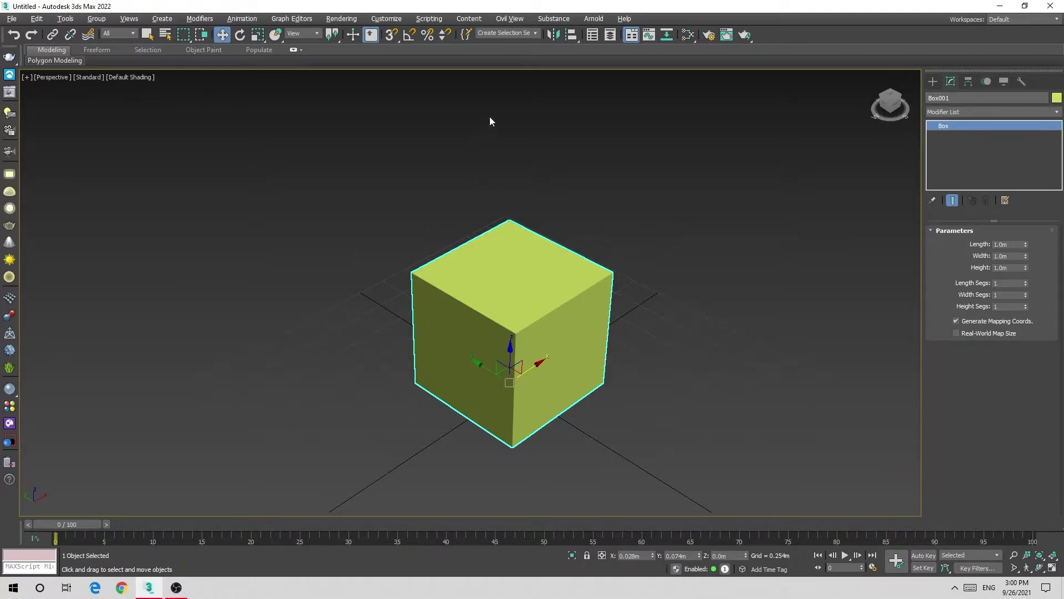
Browse the system unit choices, then set 1 Unit = 1 Meter and confirm both dialogs.
click(386, 19)
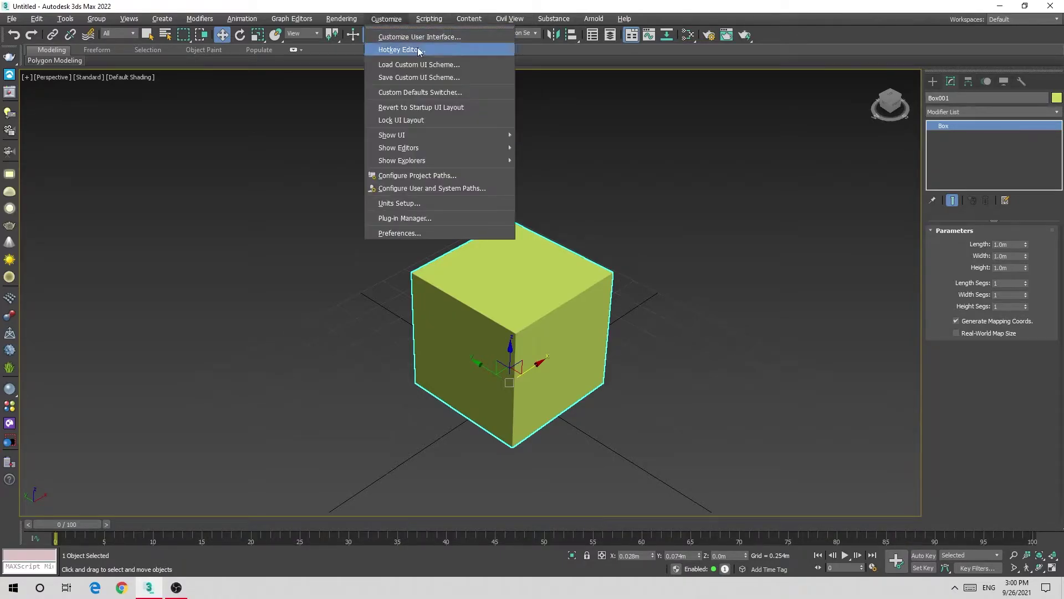
click(424, 203)
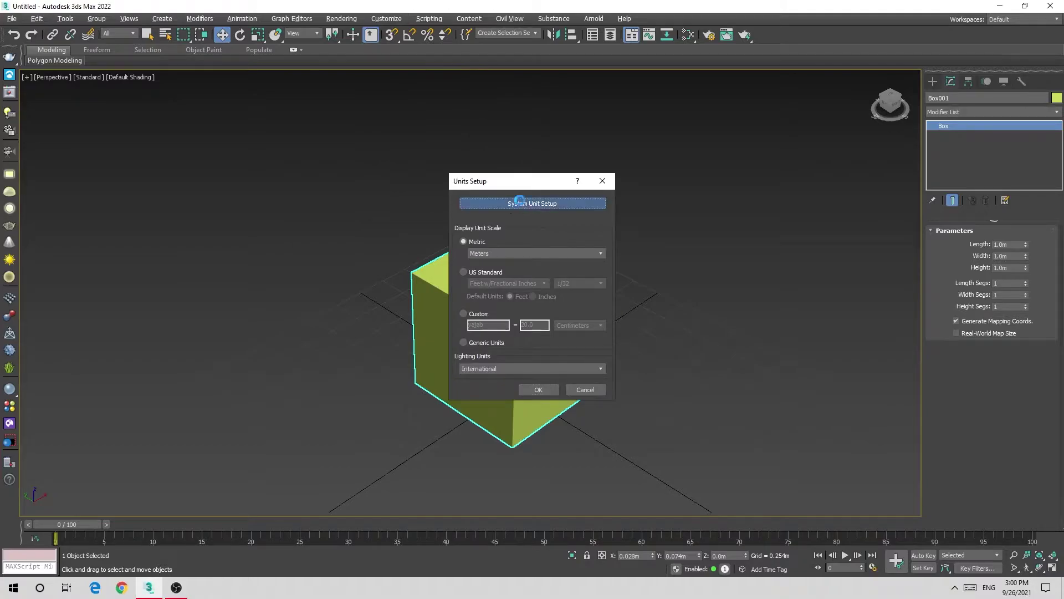
click(758, 254)
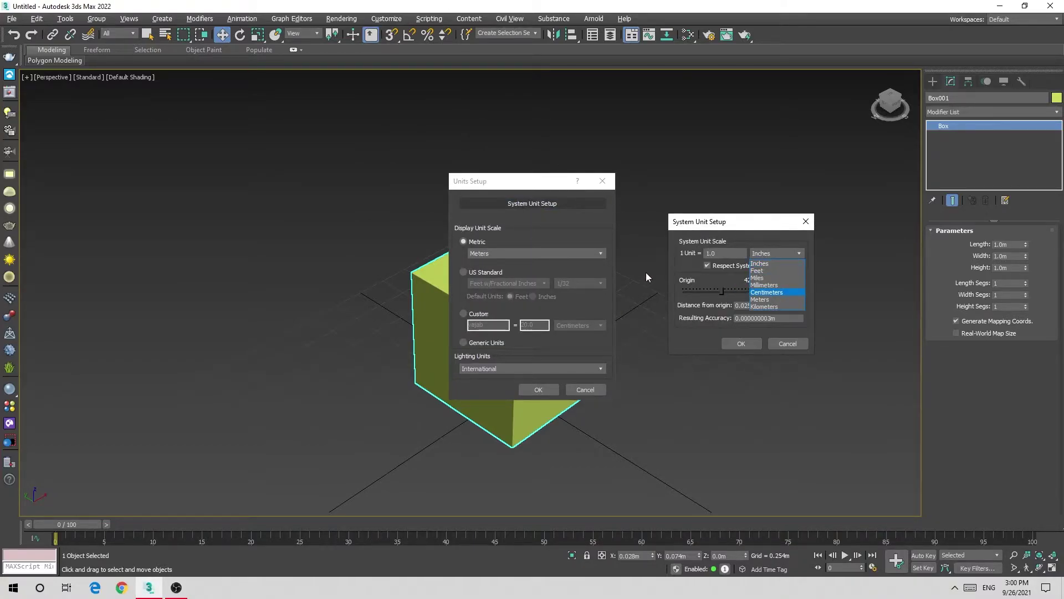
click(758, 264)
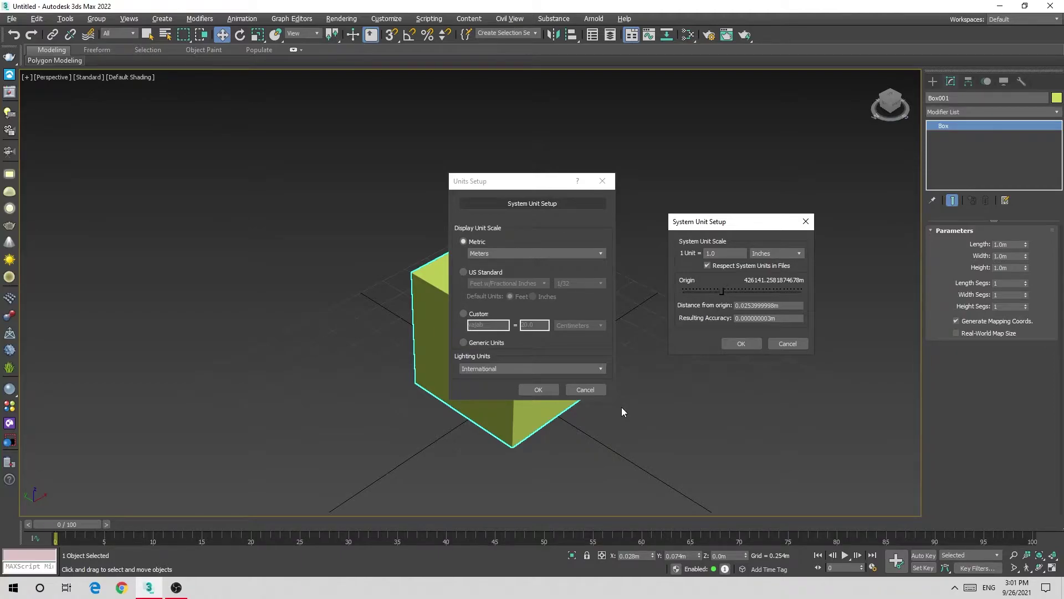
click(799, 253)
click(850, 252)
click(765, 254)
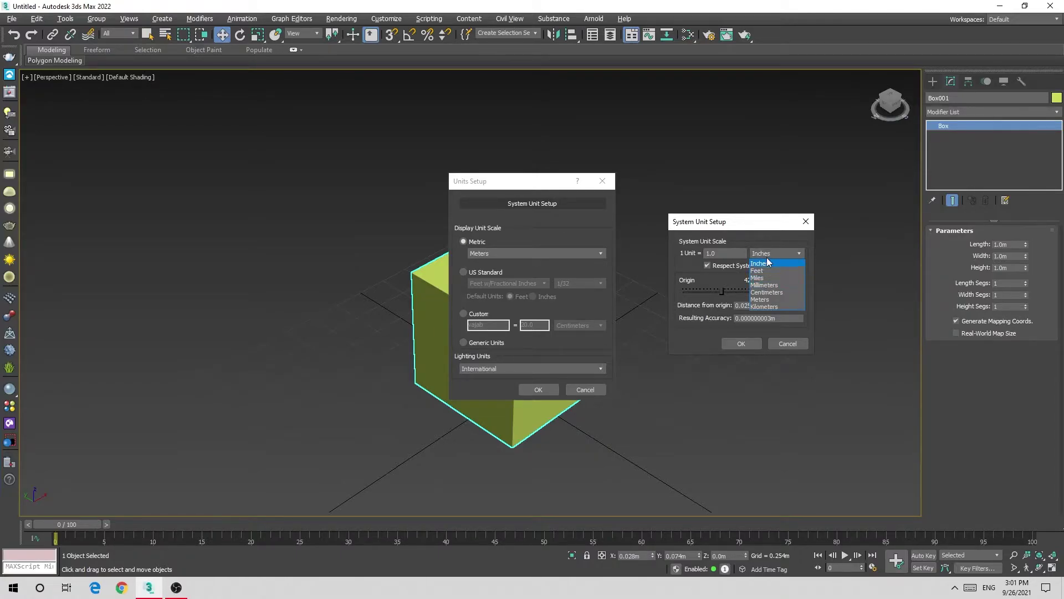
click(763, 299)
click(750, 341)
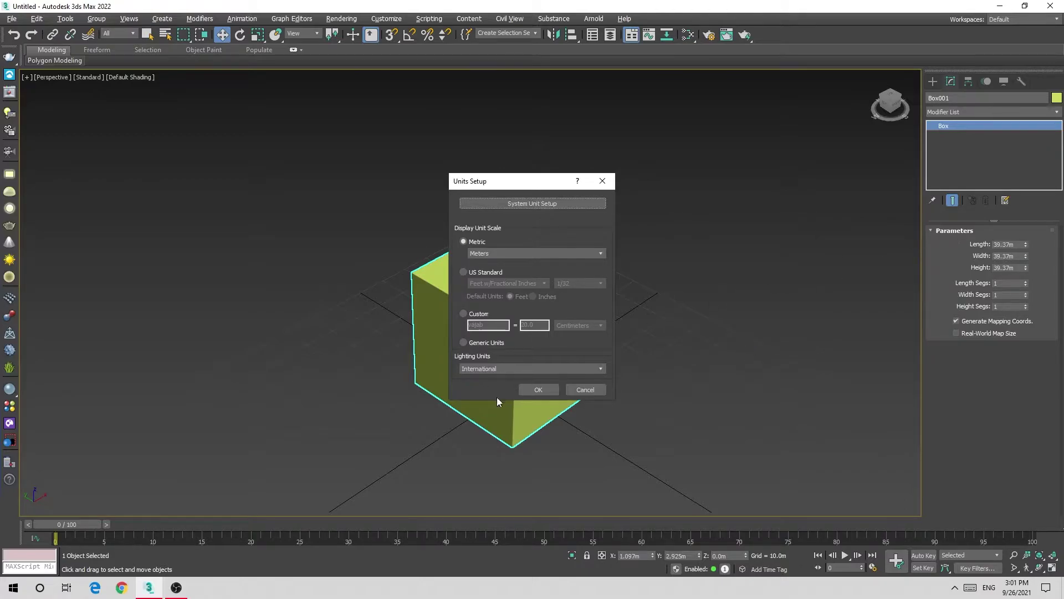
key(Return)
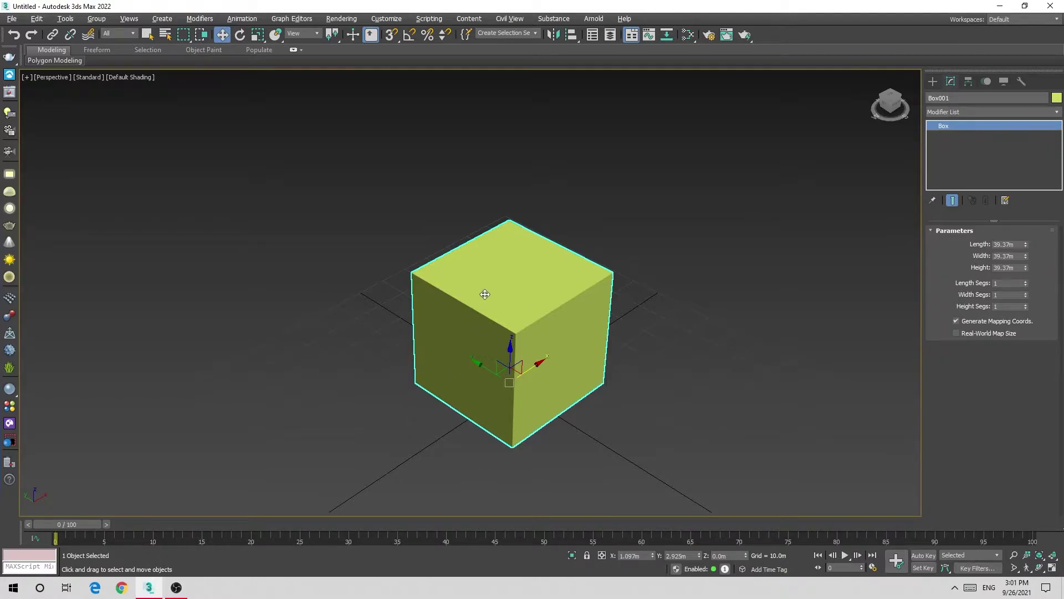
double_click(1007, 245)
text(1)
key(Tab)
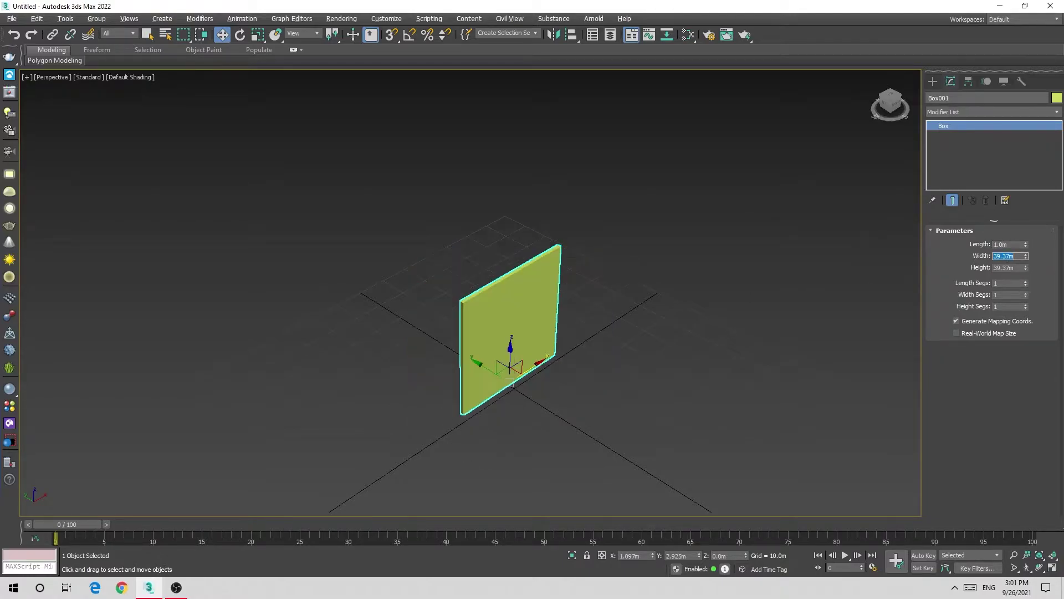
text(1)
key(Tab)
text(1)
click(753, 313)
click(509, 379)
key(z)
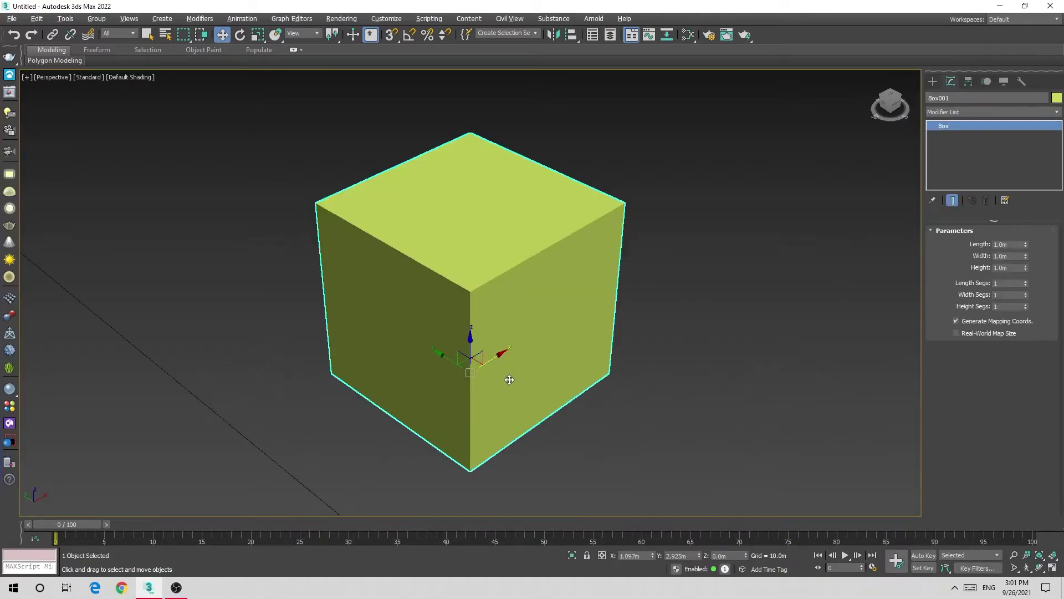
scroll(510, 379, down, 2)
scroll(610, 377, down, 1)
click(679, 375)
scroll(680, 375, down, 3)
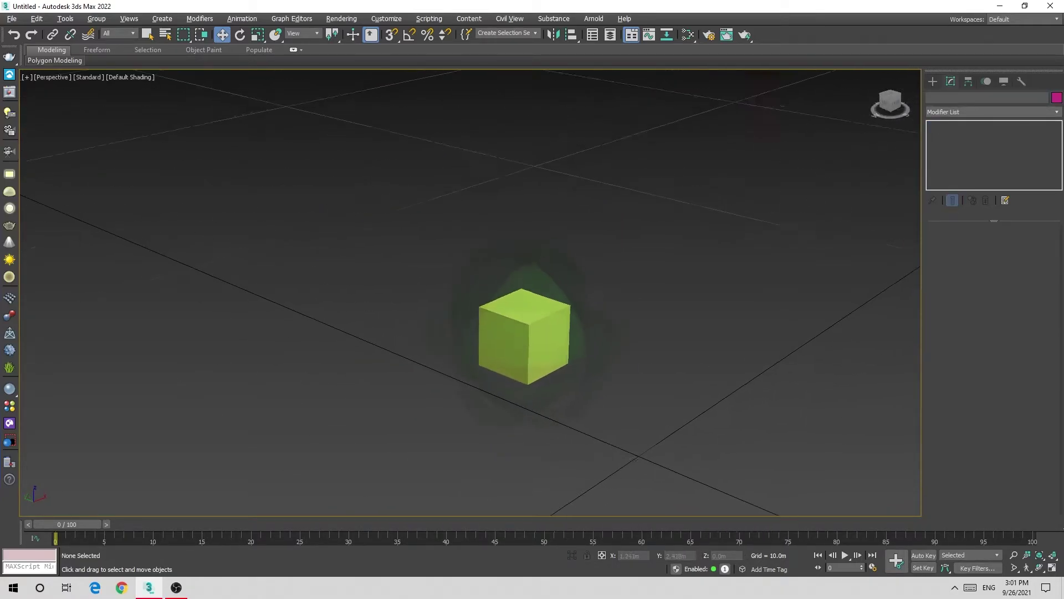
scroll(551, 386, down, 2)
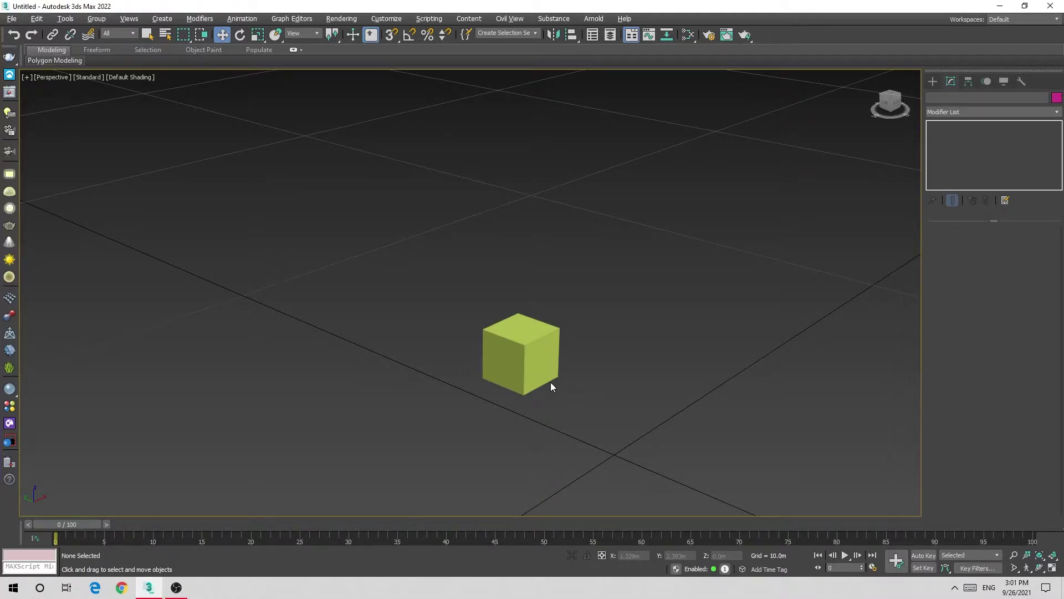
scroll(521, 409, down, 2)
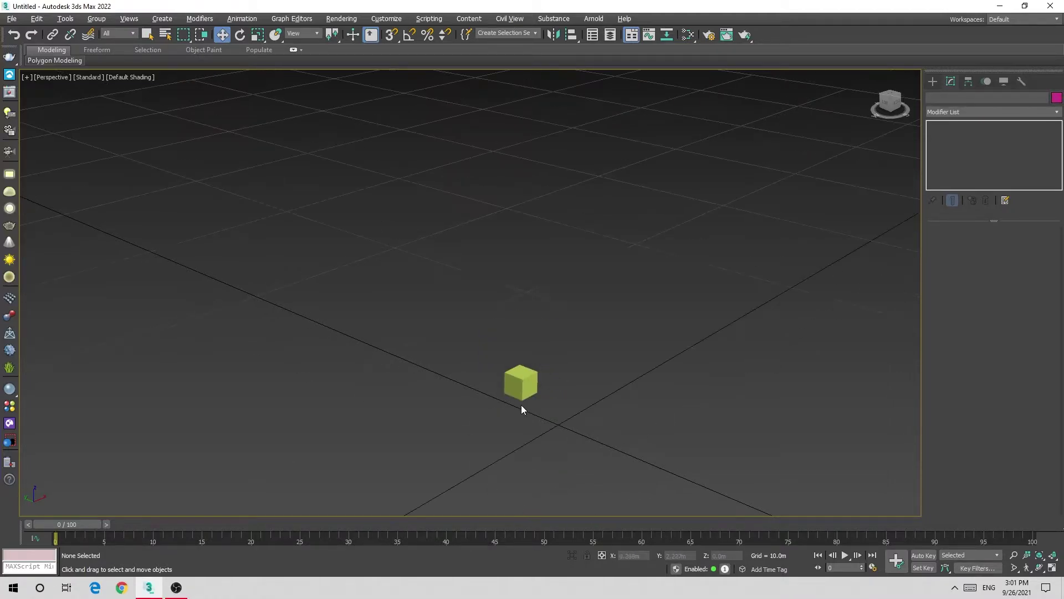
mouse_move(519, 403)
alt+middle_down()
mouse_move(491, 410)
mouse_move(568, 447)
mouse_move(494, 448)
mouse_move(466, 411)
alt+middle_up()
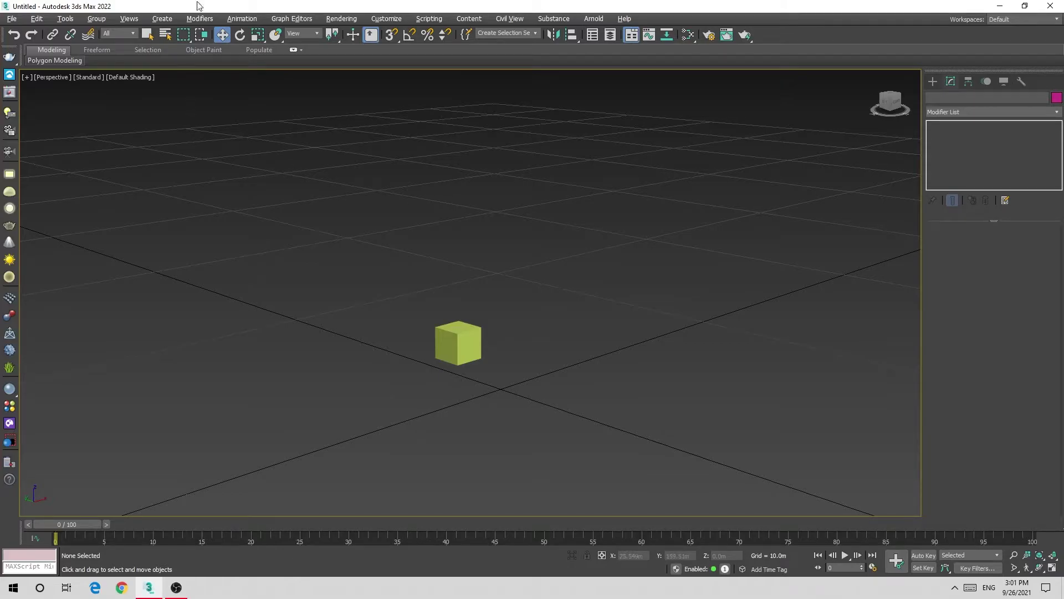
click(442, 356)
key(z)
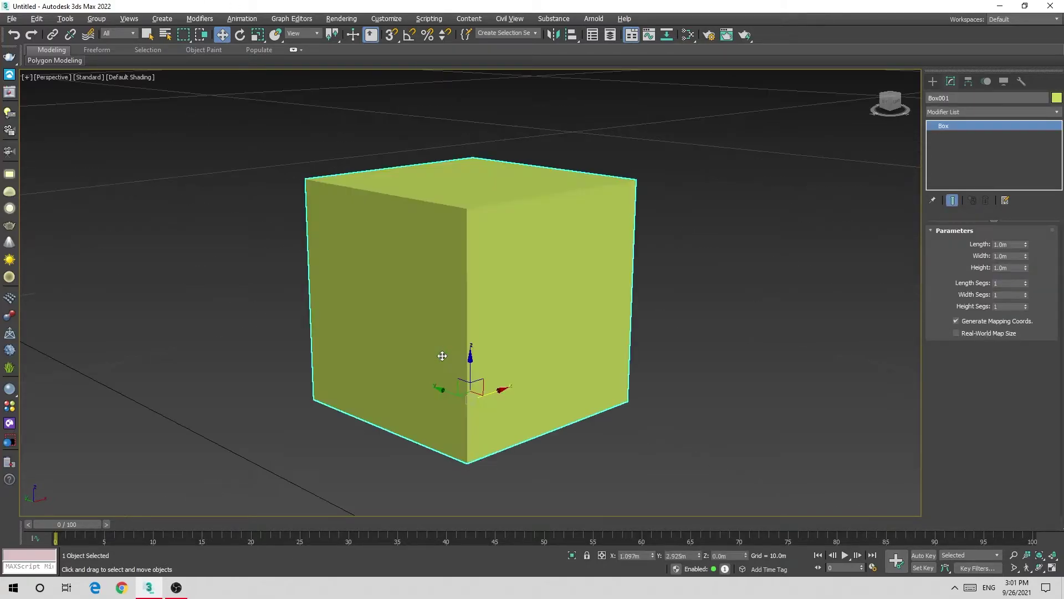
alt+middle_drag(442, 356, 491, 423)
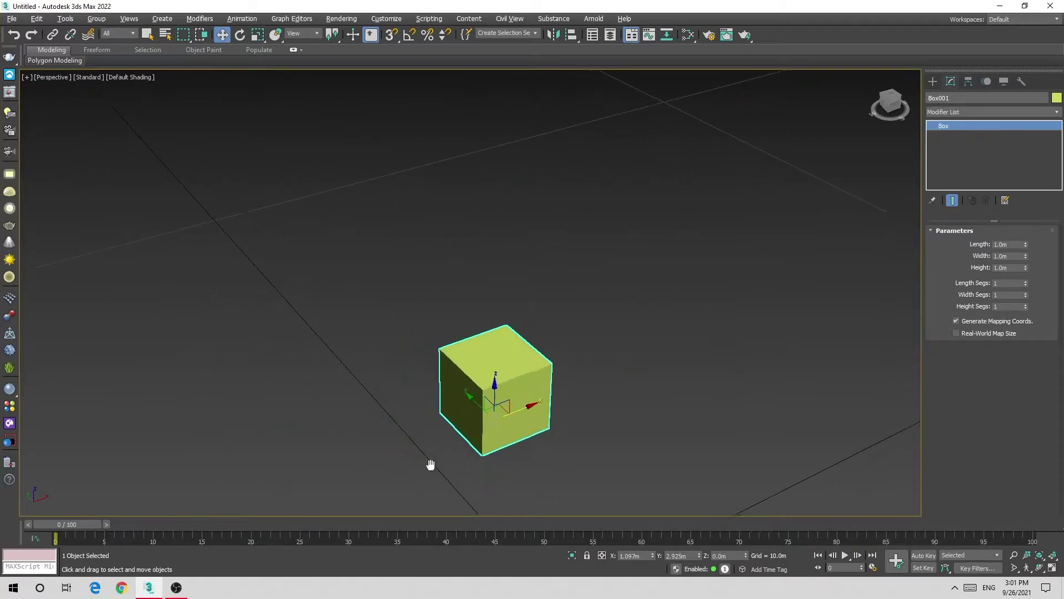
middle_drag(430, 464, 450, 421)
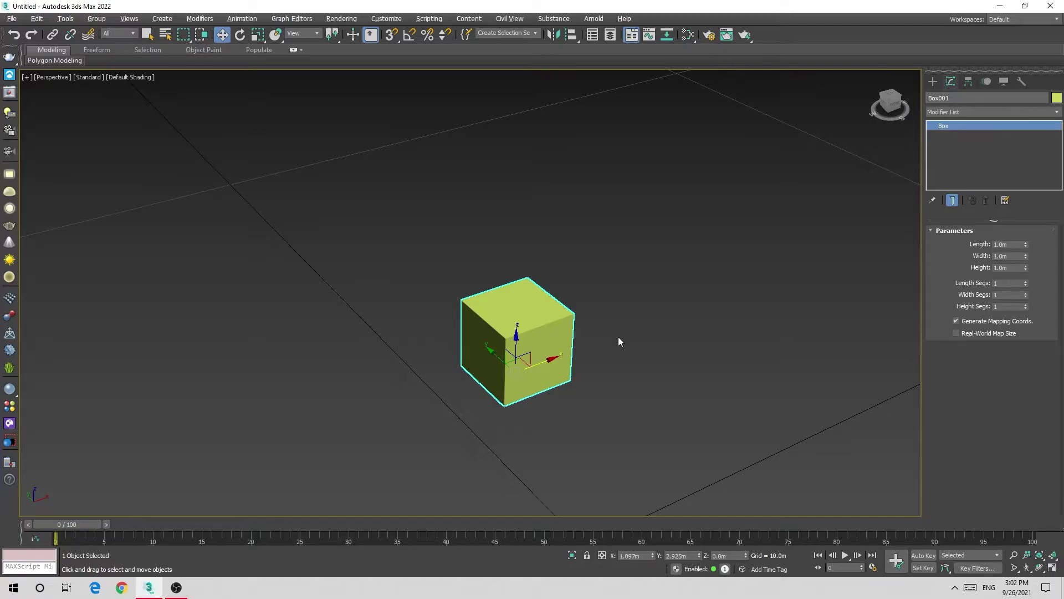
Set the system unit scale to Inches and confirm both dialogs.
click(397, 19)
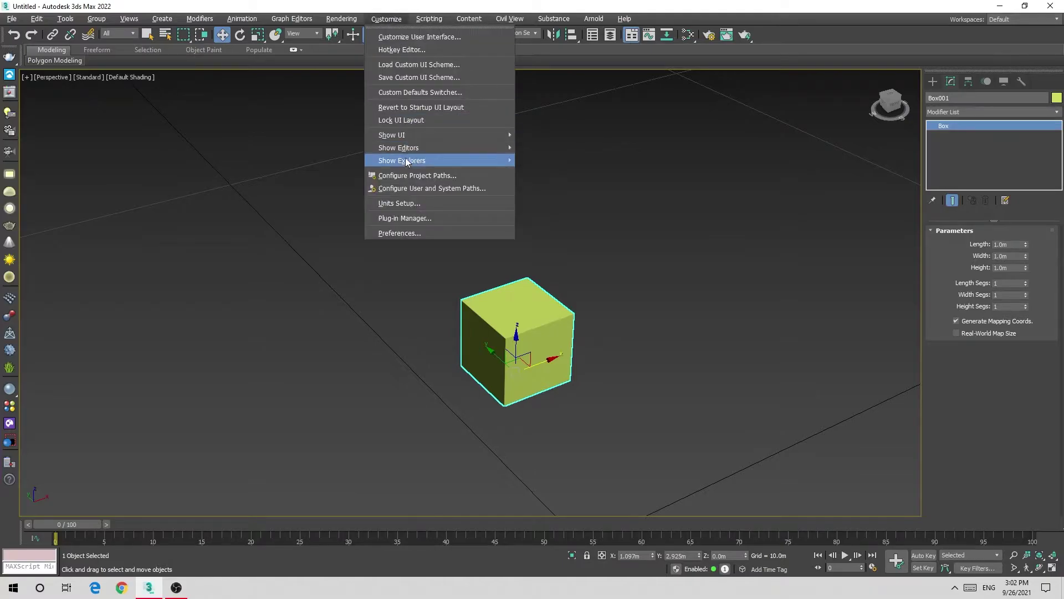
click(405, 203)
click(534, 203)
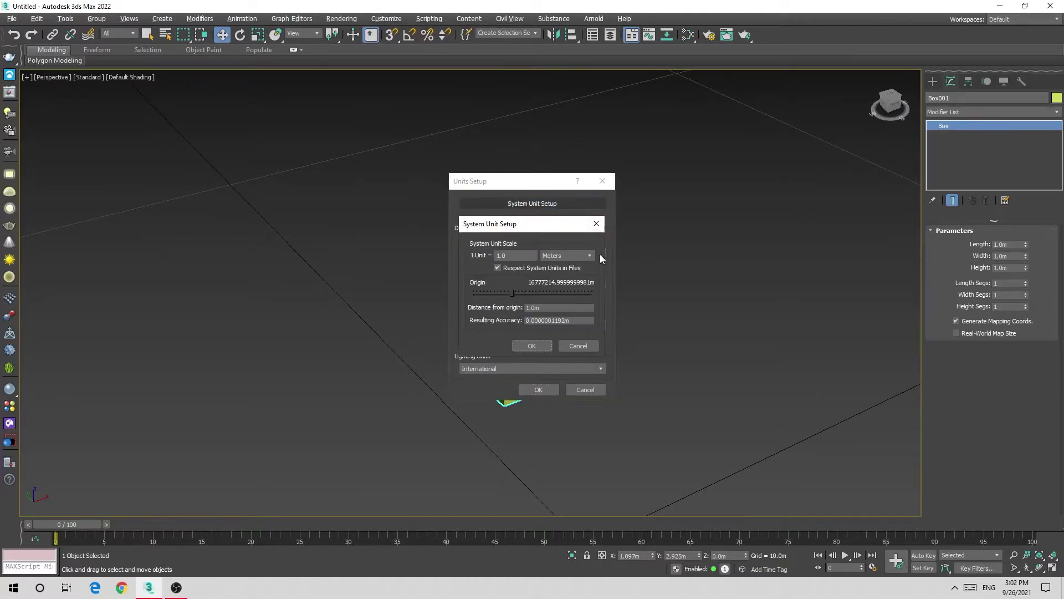
drag(546, 229, 747, 220)
click(769, 246)
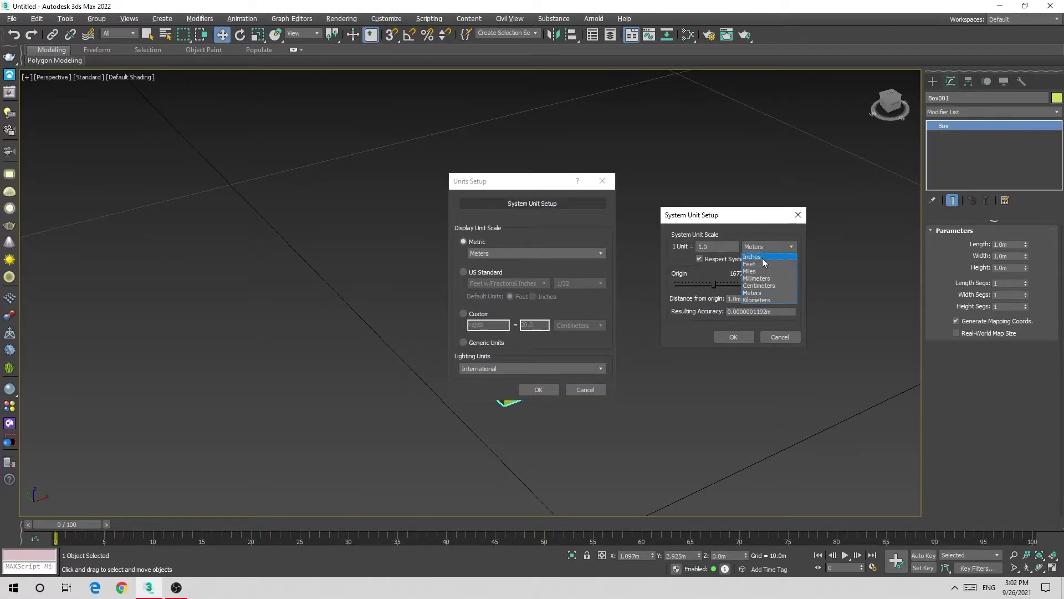
click(753, 256)
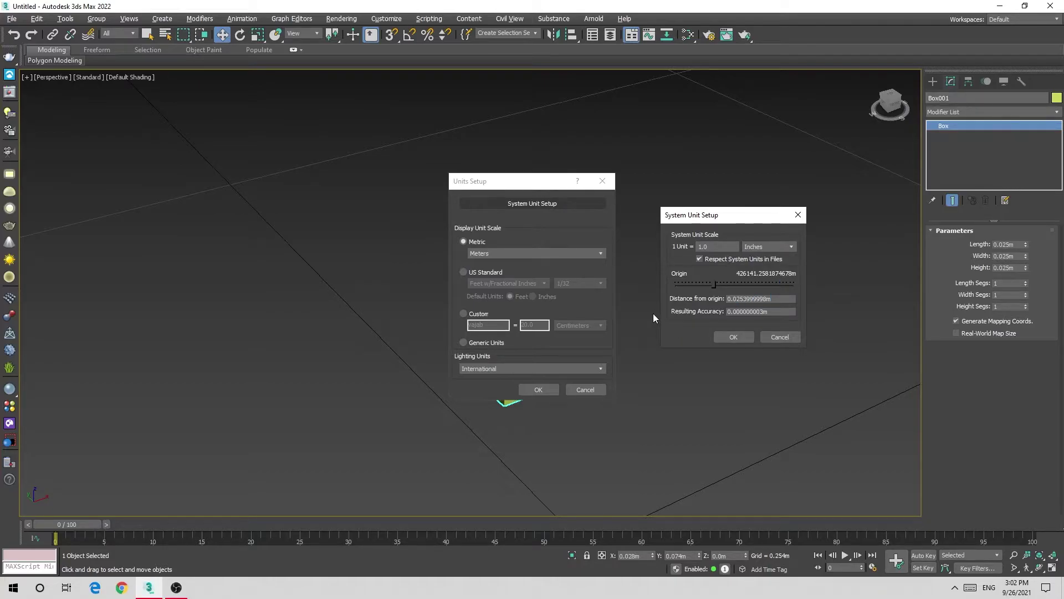
click(731, 336)
click(538, 390)
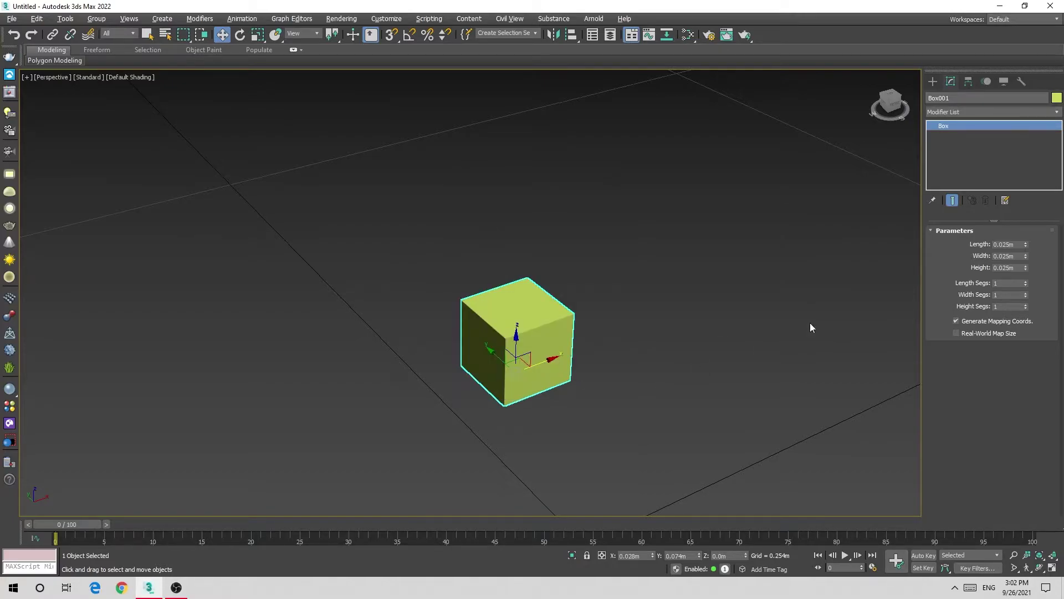
Set the cube's Length, Width and Height to 1.0m, then deselect it.
click(1011, 244)
text(1)
key(Tab)
text(1)
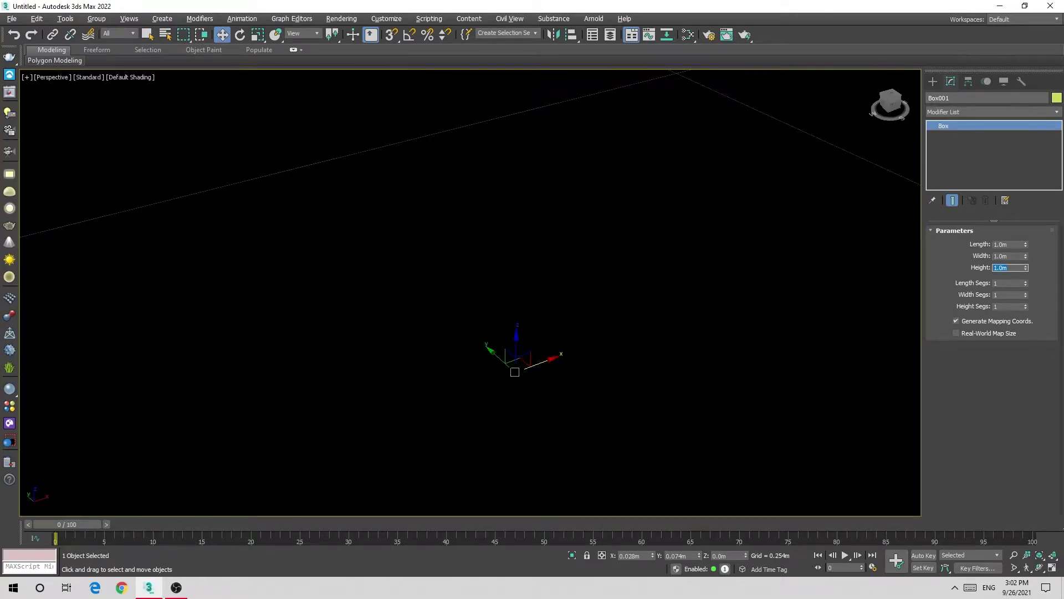
key(Tab)
text(1)
scroll(427, 352, down, 5)
click(427, 352)
middle_drag(556, 334, 538, 376)
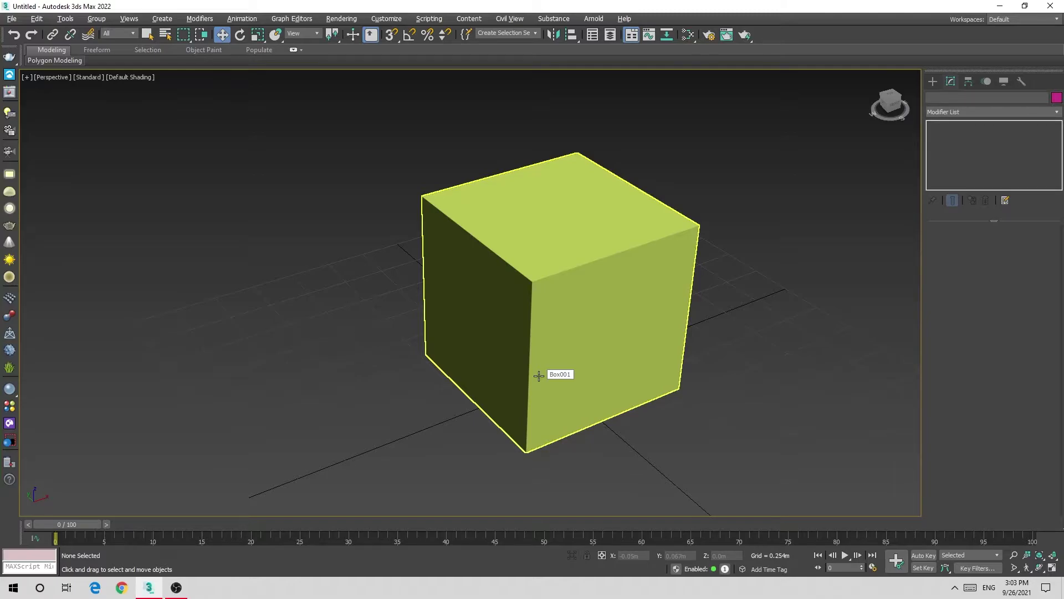
Set the system unit scale to Centimeters and confirm both dialogs.
click(386, 19)
mouse_move(402, 161)
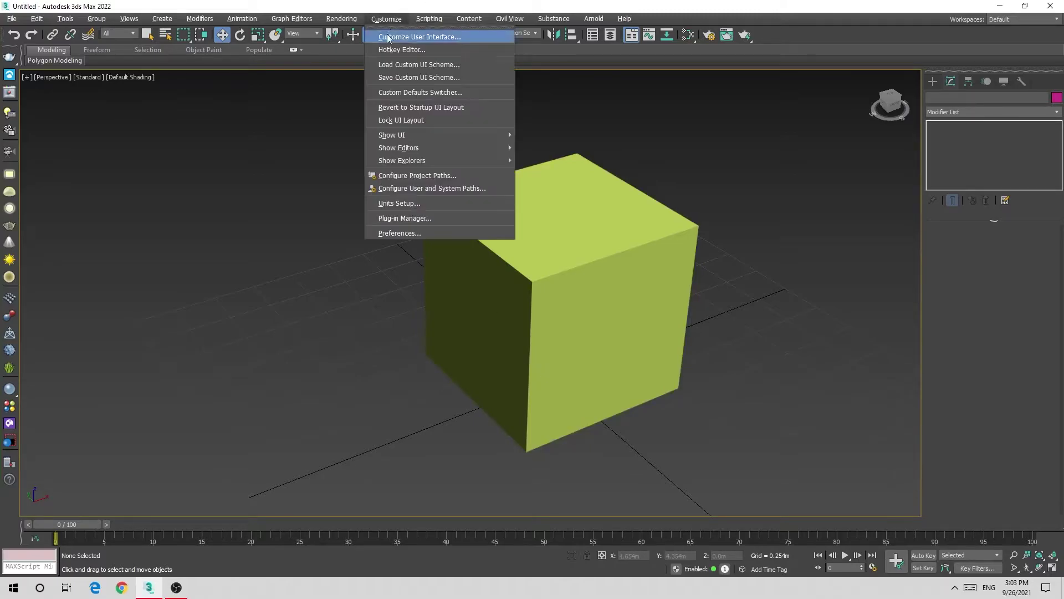
click(410, 203)
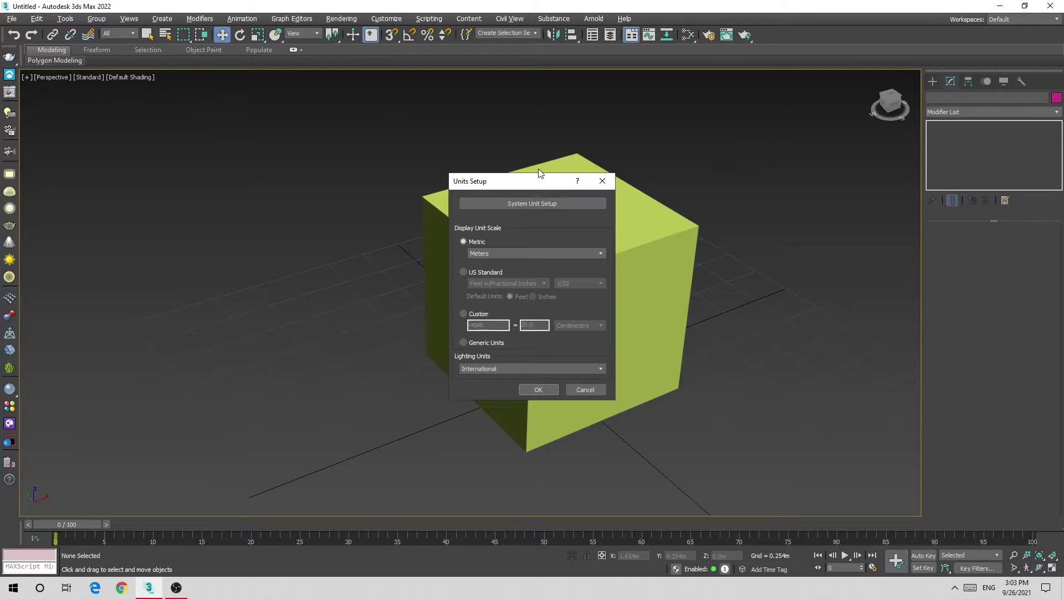
drag(501, 186, 720, 175)
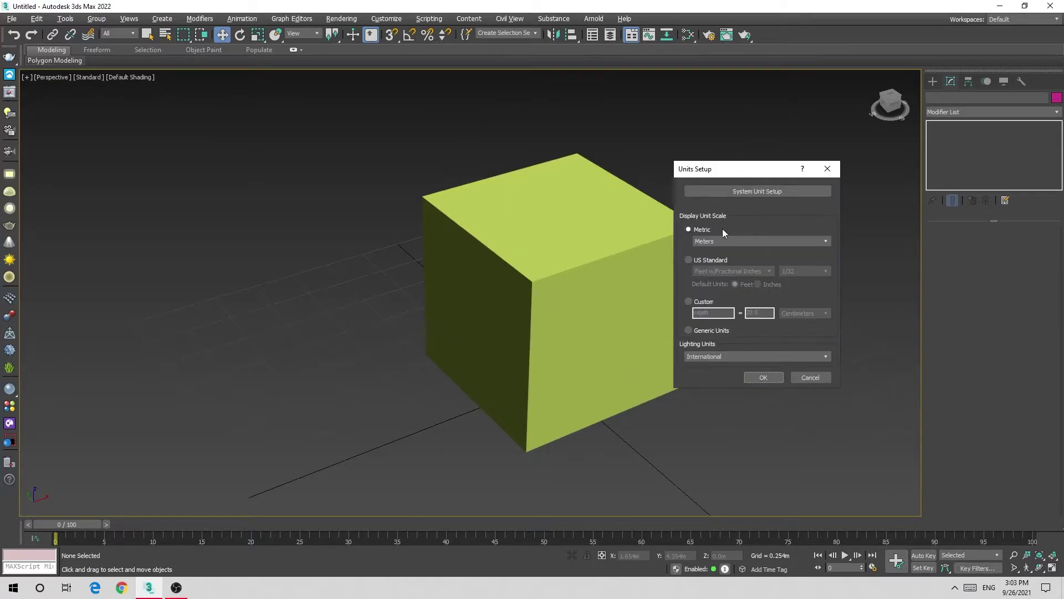
click(756, 191)
mouse_move(754, 219)
mouse_down()
mouse_move(507, 199)
mouse_move(730, 363)
mouse_move(514, 276)
mouse_up()
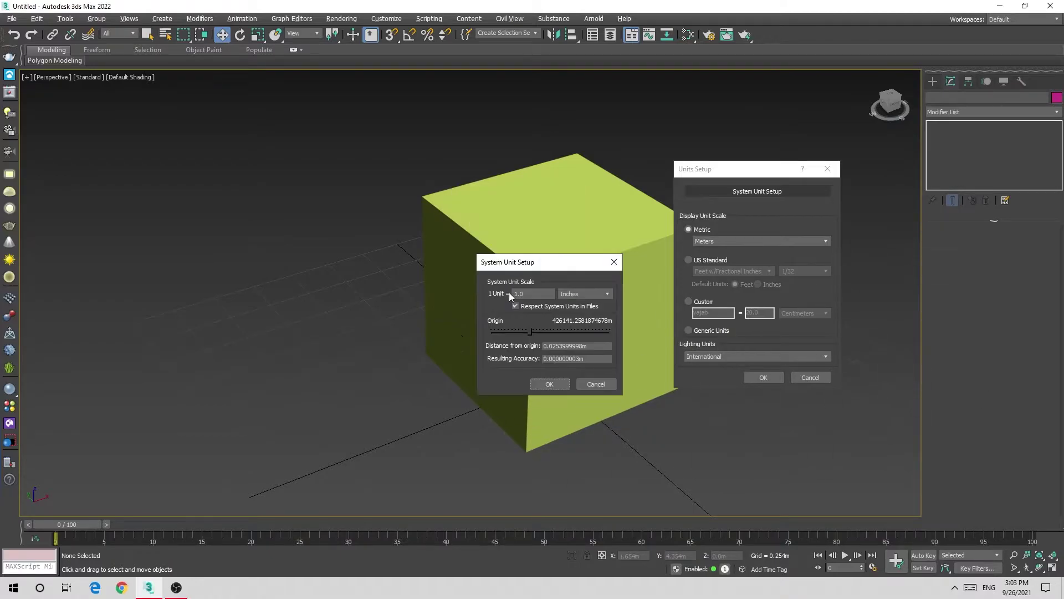
click(571, 294)
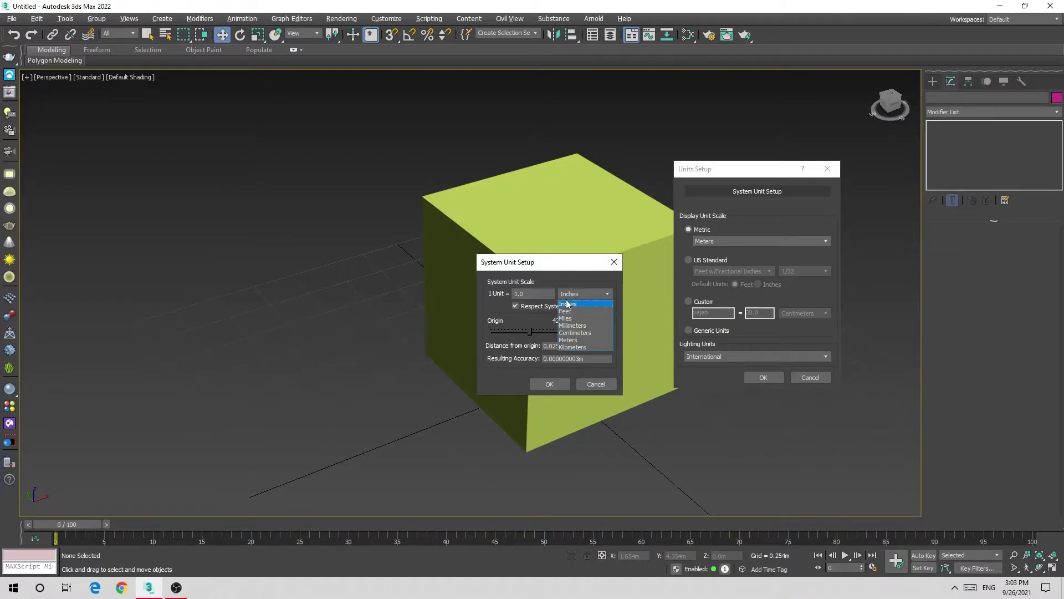
click(577, 334)
click(555, 384)
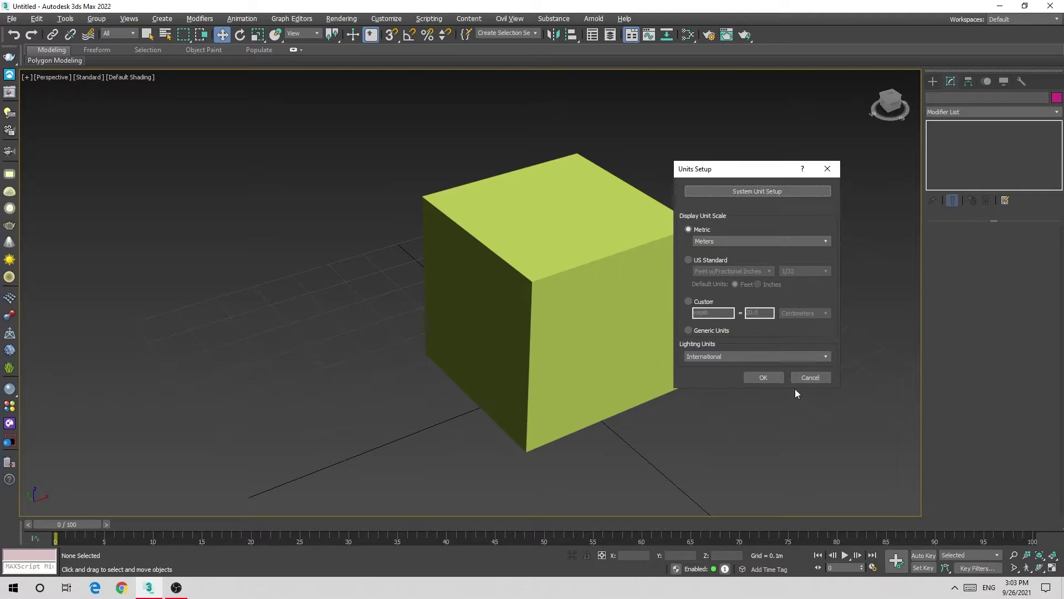
click(803, 378)
Set Box001's Length, Width and Height to 1.0m, then deselect it.
click(636, 240)
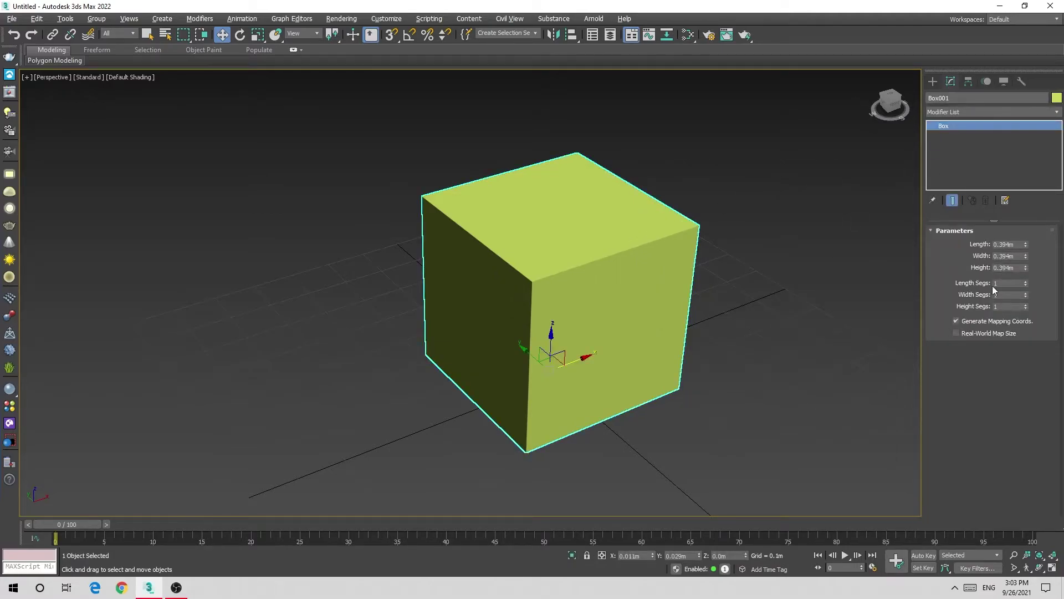
double_click(1008, 244)
text(1)
key(Tab)
text(1)
key(Tab)
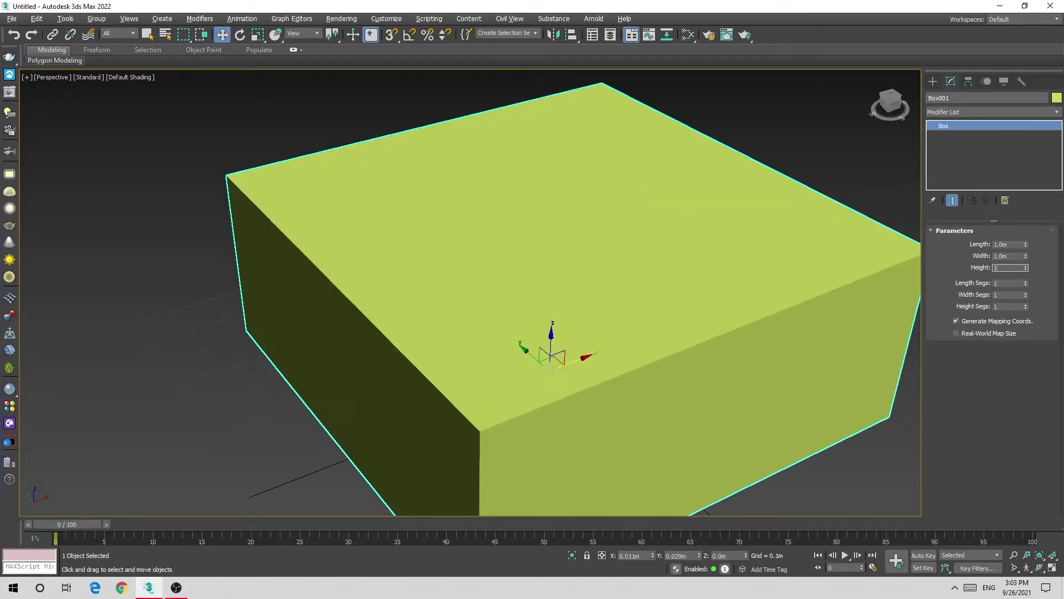
text(1)
key(Tab)
scroll(544, 303, down, 5)
click(435, 363)
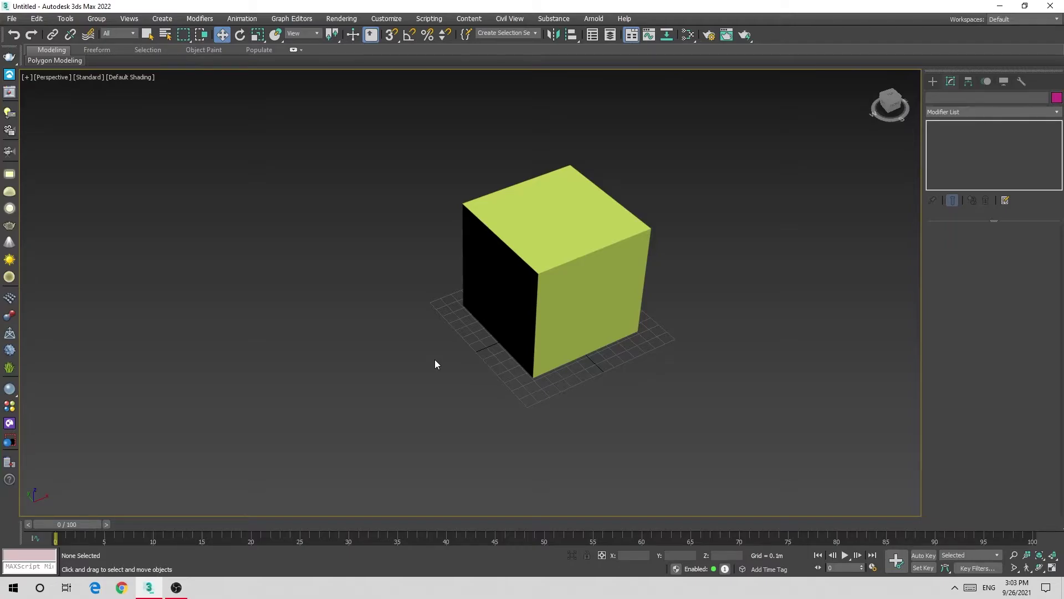
Select and frame the cube, orbiting to inspect its bottom edges.
mouse_move(435, 363)
alt+middle_down()
mouse_move(556, 261)
mouse_move(525, 219)
mouse_move(485, 263)
mouse_move(502, 285)
mouse_move(505, 276)
alt+middle_up()
click(541, 213)
key(z)
mouse_move(472, 302)
alt+middle_down()
mouse_move(504, 283)
mouse_move(510, 260)
alt+middle_up()
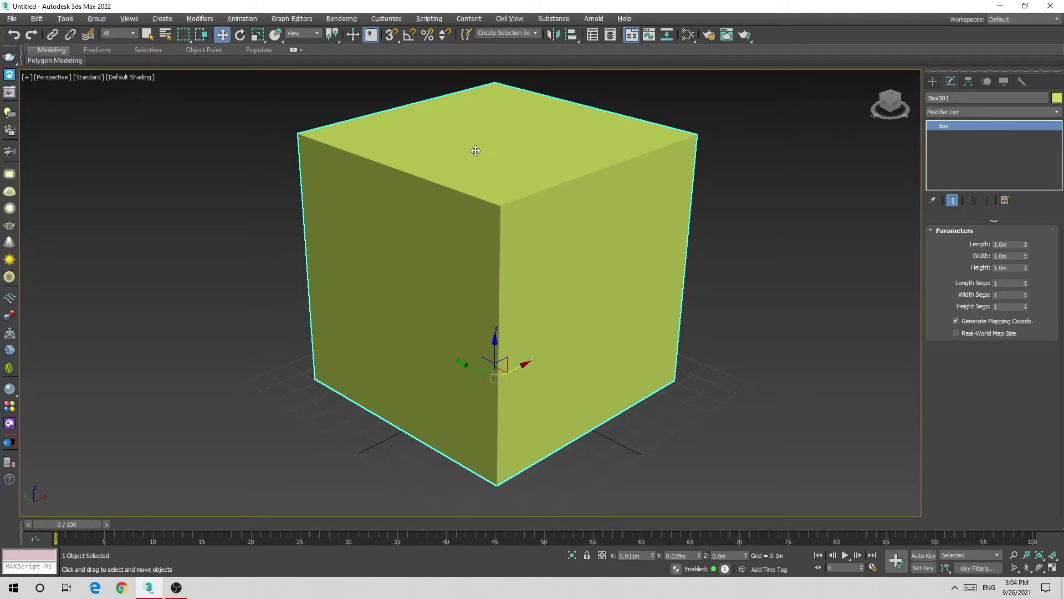
Check the current System Unit Setup and close both dialogs unchanged.
click(386, 19)
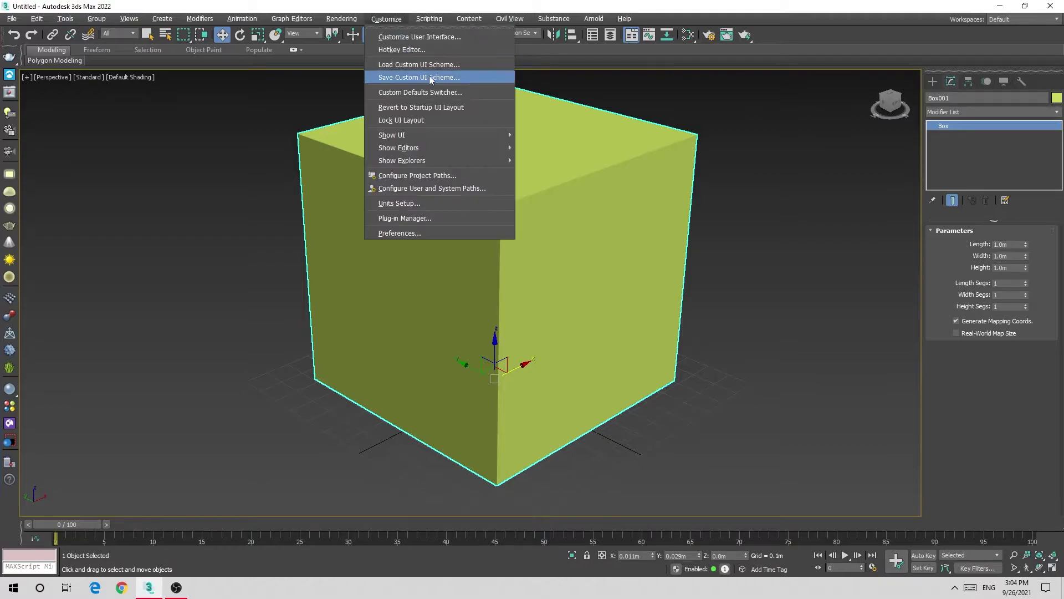
click(397, 205)
click(560, 203)
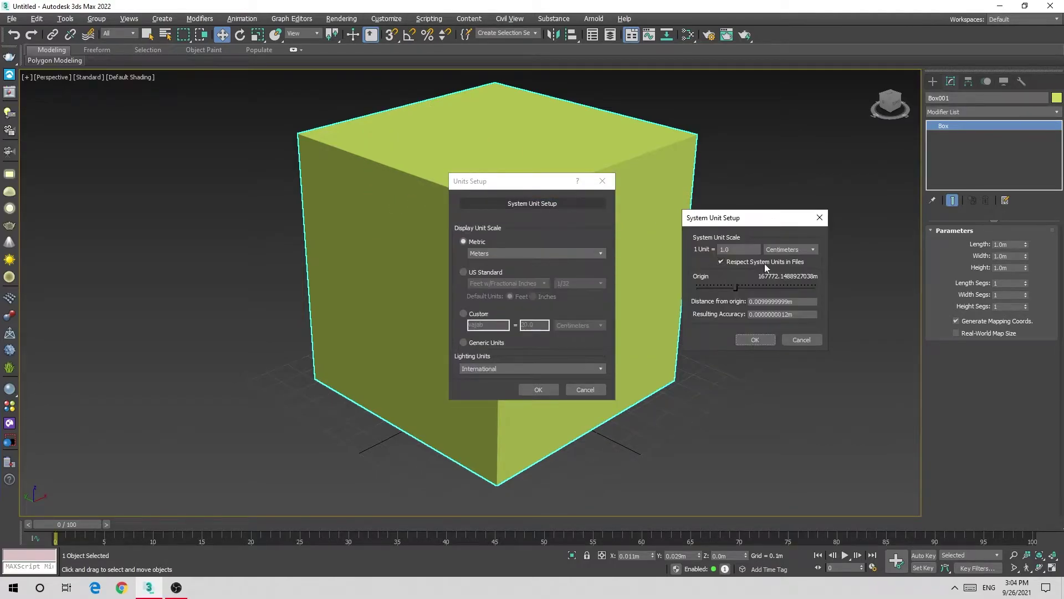
click(755, 339)
click(538, 389)
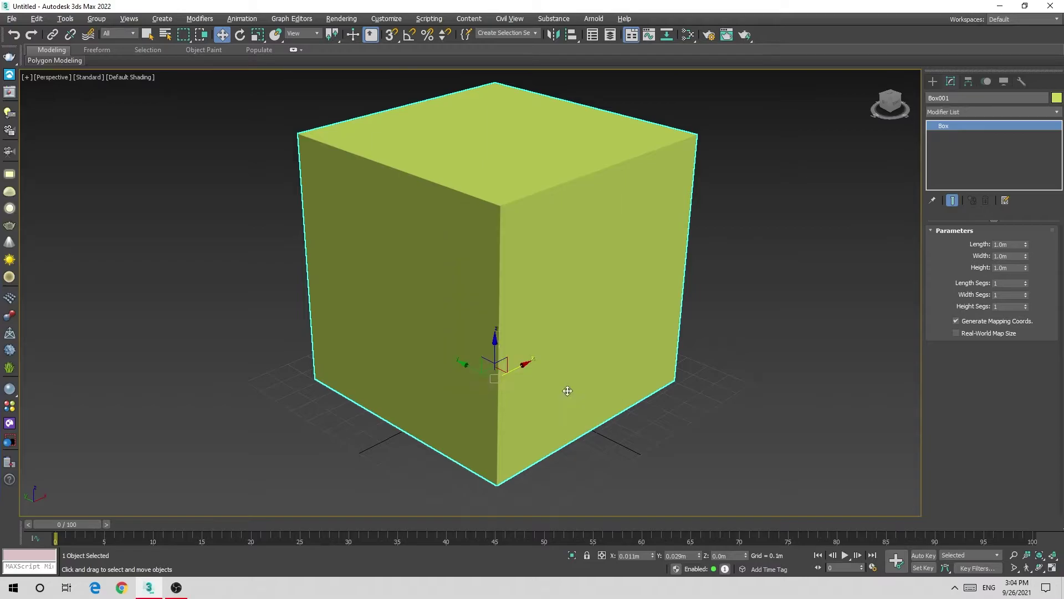
Reselect Box001, frame it, and delete it from the scene.
click(762, 295)
click(536, 316)
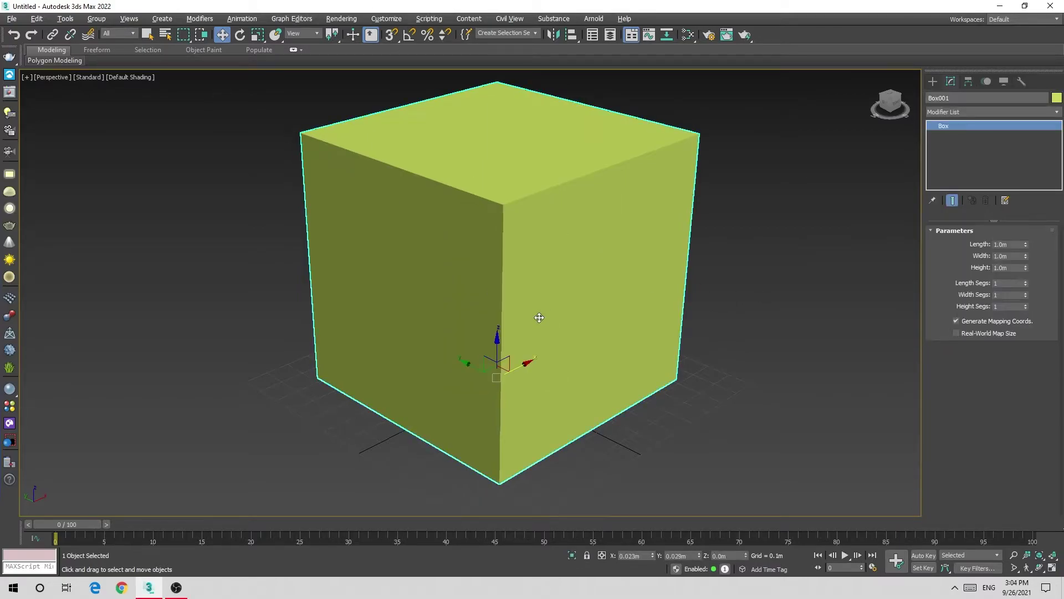
key(z)
key(Delete)
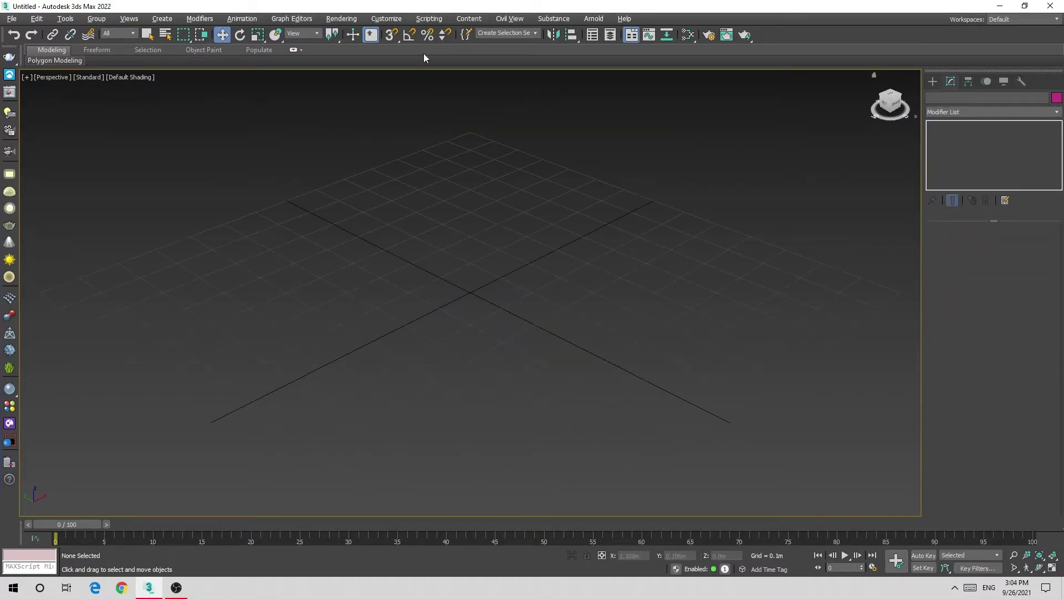
Keep centimetres as the system unit and metres as the display unit in Units Setup.
click(387, 18)
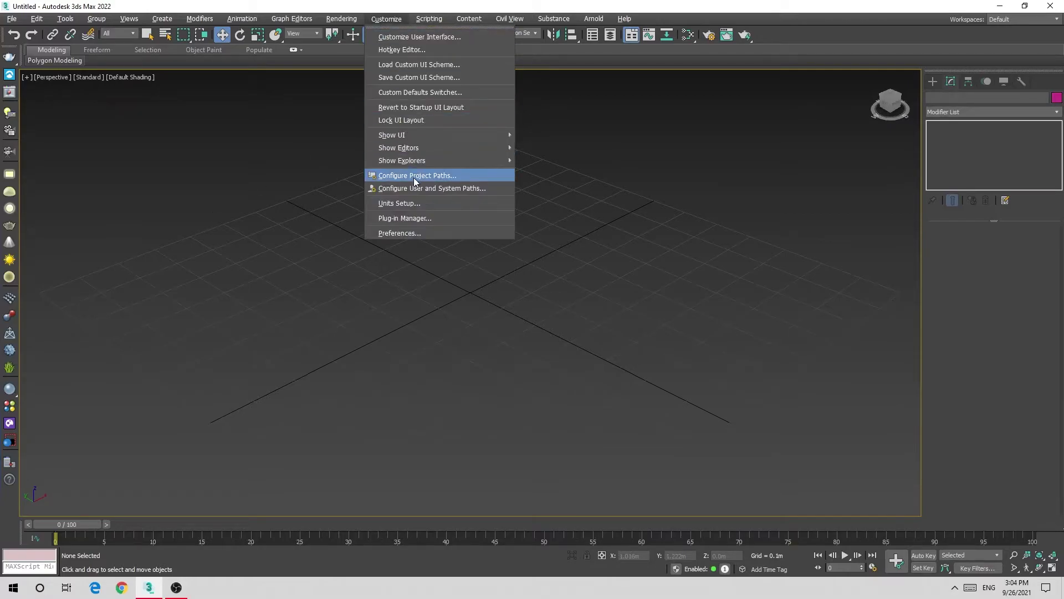
click(400, 204)
mouse_move(524, 181)
mouse_down()
mouse_move(577, 145)
mouse_move(362, 147)
mouse_up()
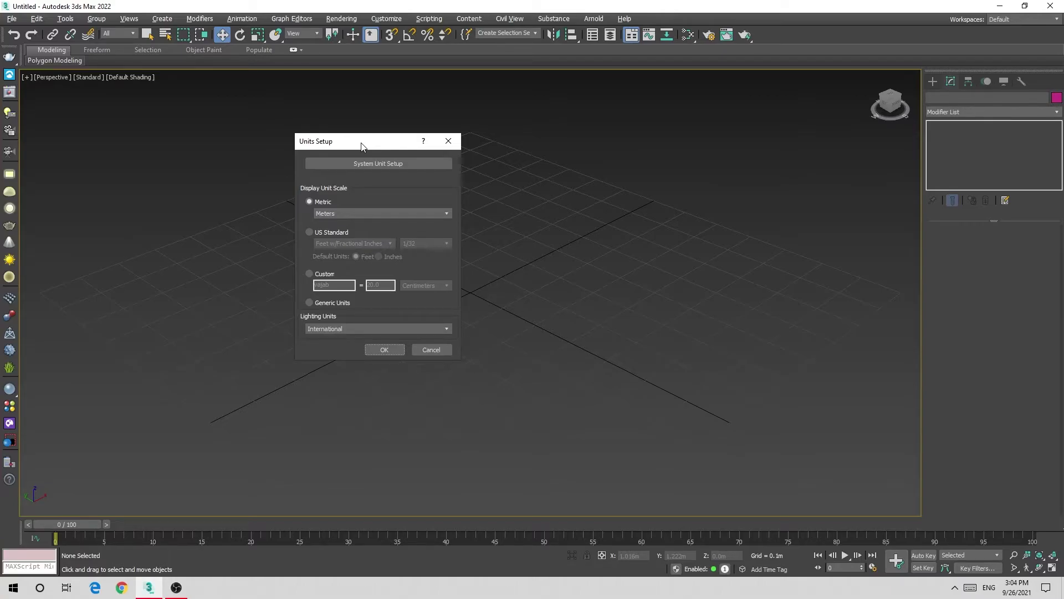
click(375, 164)
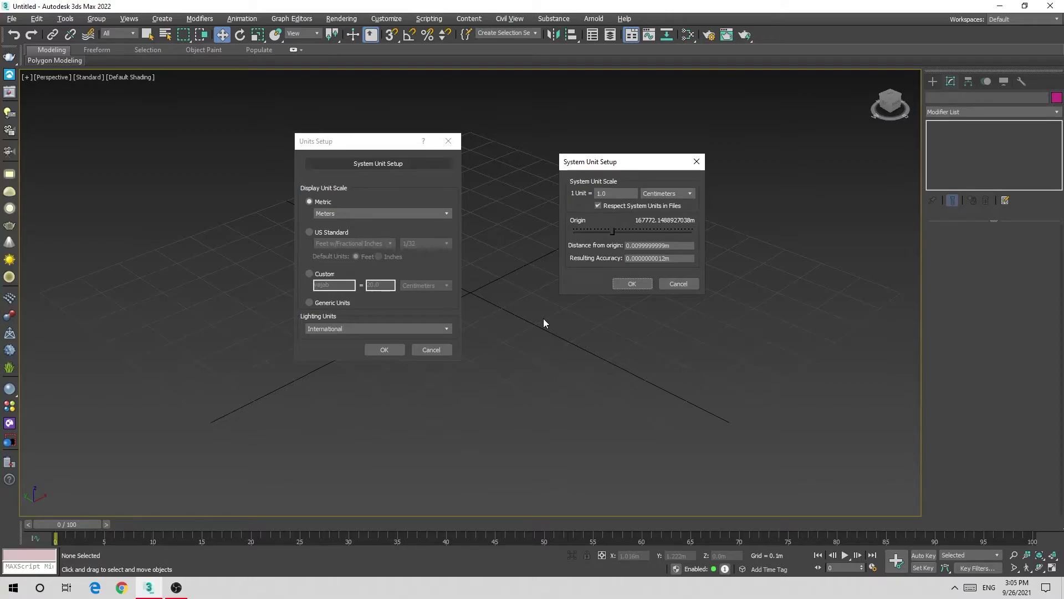
drag(665, 161, 590, 167)
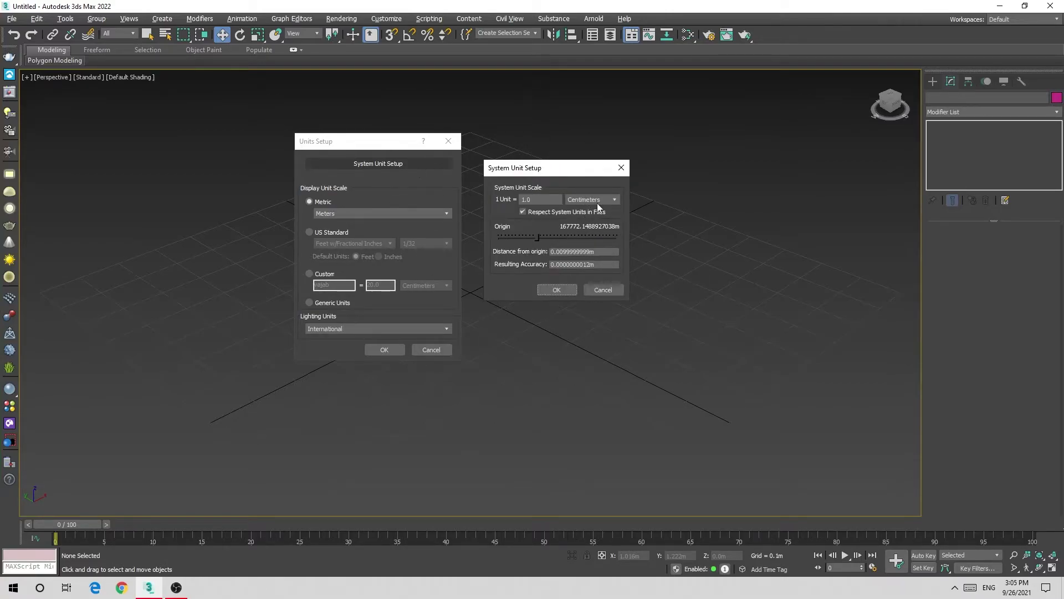
drag(531, 175, 561, 186)
click(570, 301)
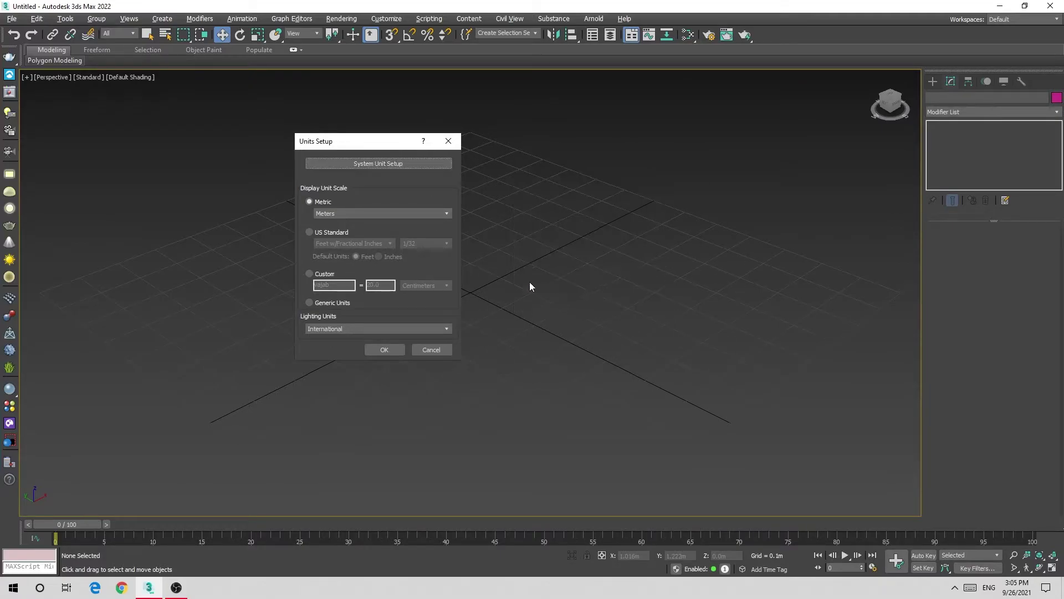
drag(318, 146, 616, 134)
click(641, 201)
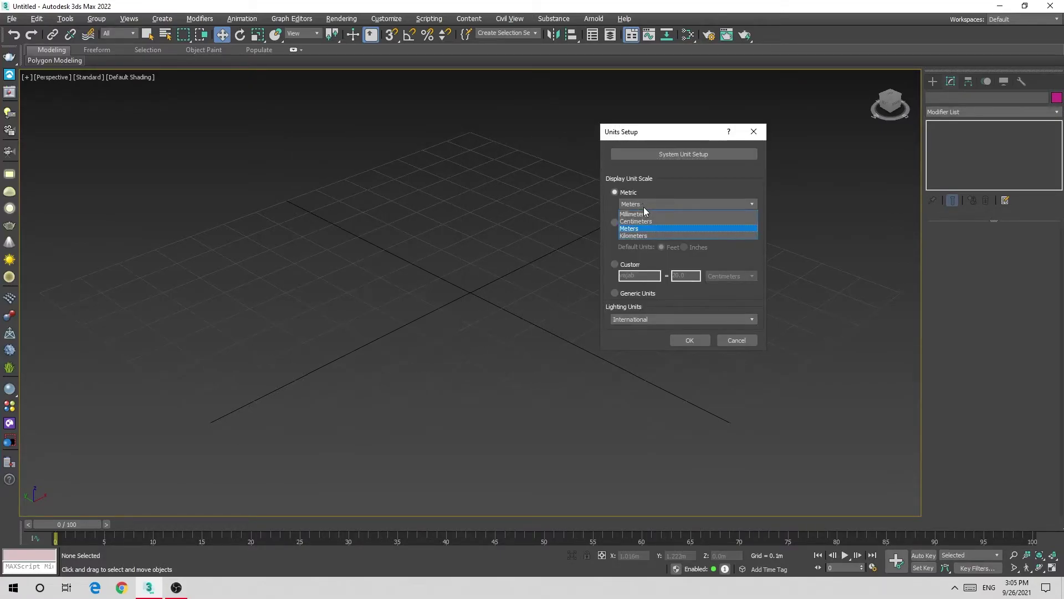
click(741, 341)
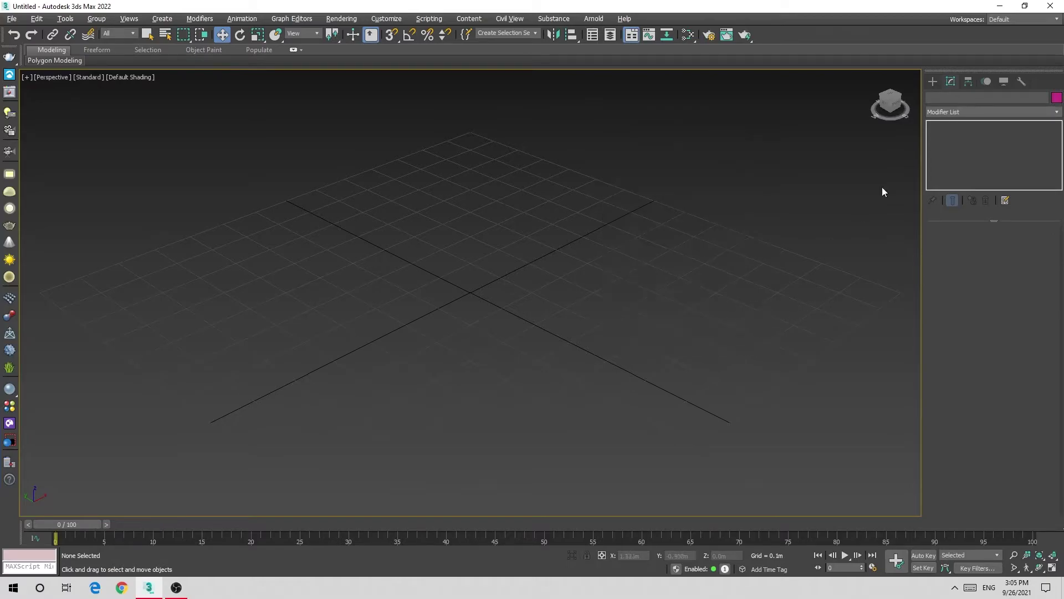
Drag out a Standard Primitives box at the grid centre and switch to Move.
click(932, 81)
click(959, 155)
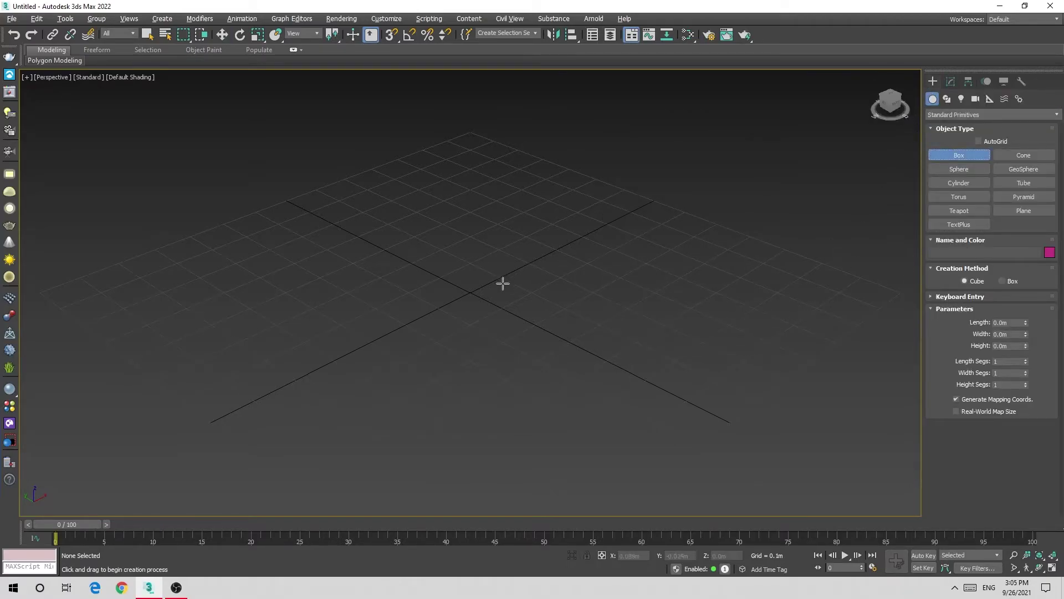
drag(471, 294, 538, 287)
scroll(538, 287, up, 2)
key(w)
scroll(538, 287, up, 2)
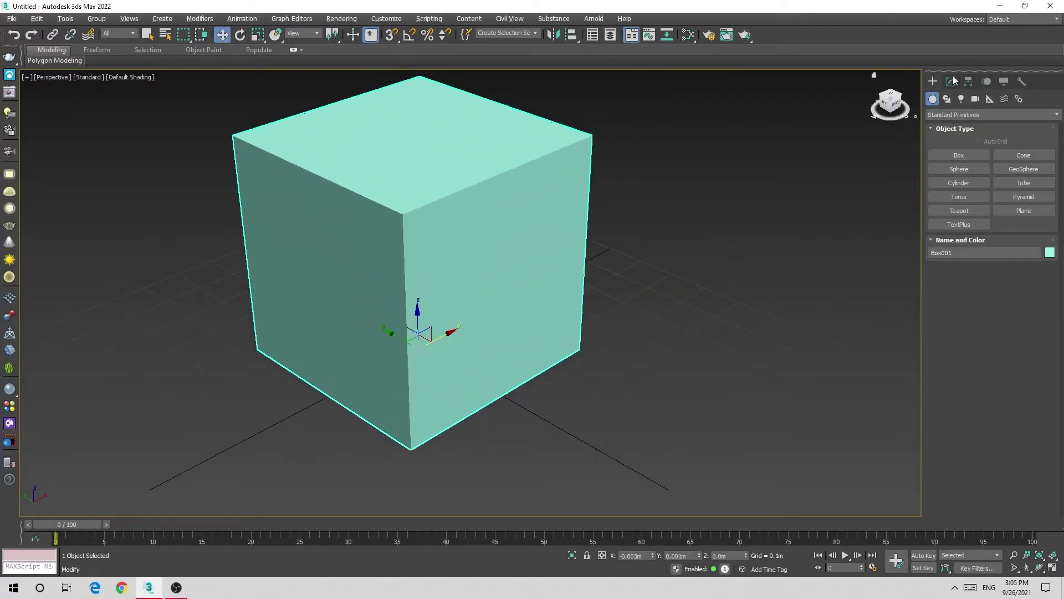
Bring up Box001's parameters in the Modify panel and orbit the view around it.
click(950, 81)
key(Return)
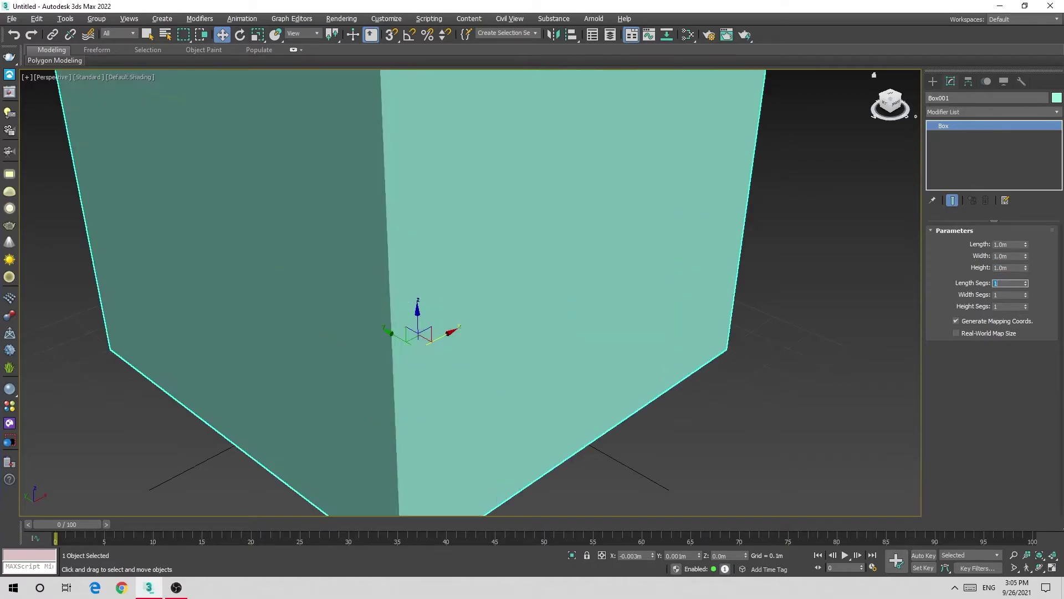
scroll(570, 332, down, 5)
key(ctrl+d)
click(549, 299)
scroll(501, 244, up, 2)
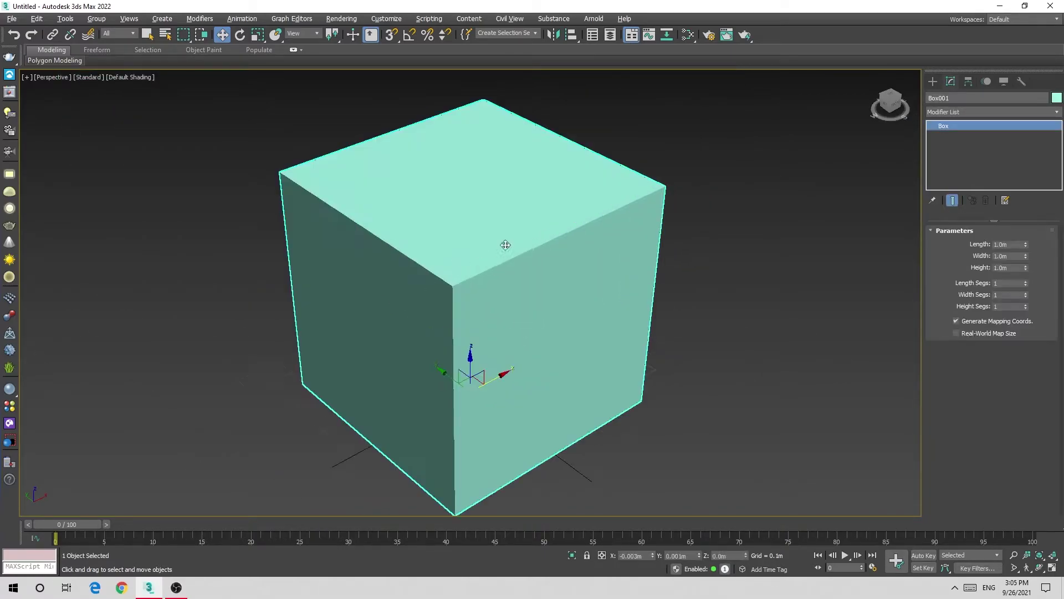
alt+middle_drag(501, 244, 563, 337)
scroll(563, 338, up, 2)
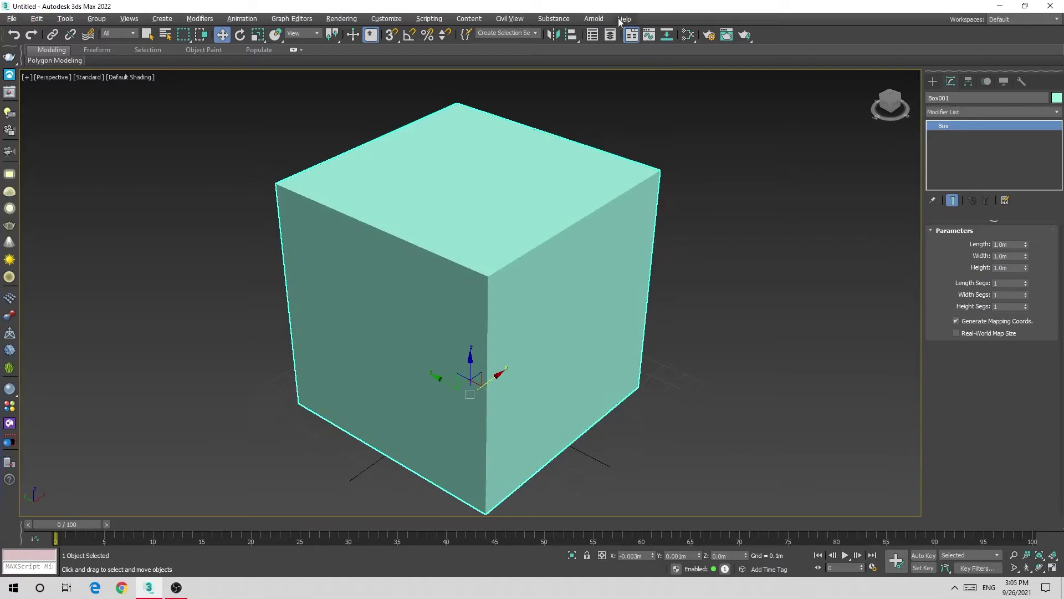
Switch the metric display units to centimetres in Units Setup.
click(385, 20)
click(418, 203)
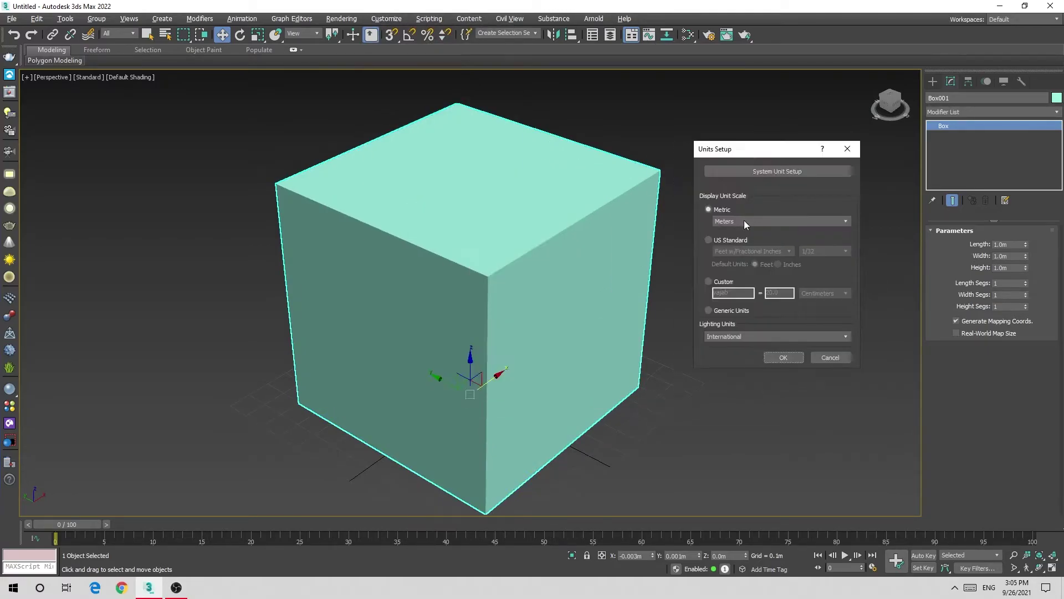
click(744, 220)
click(798, 357)
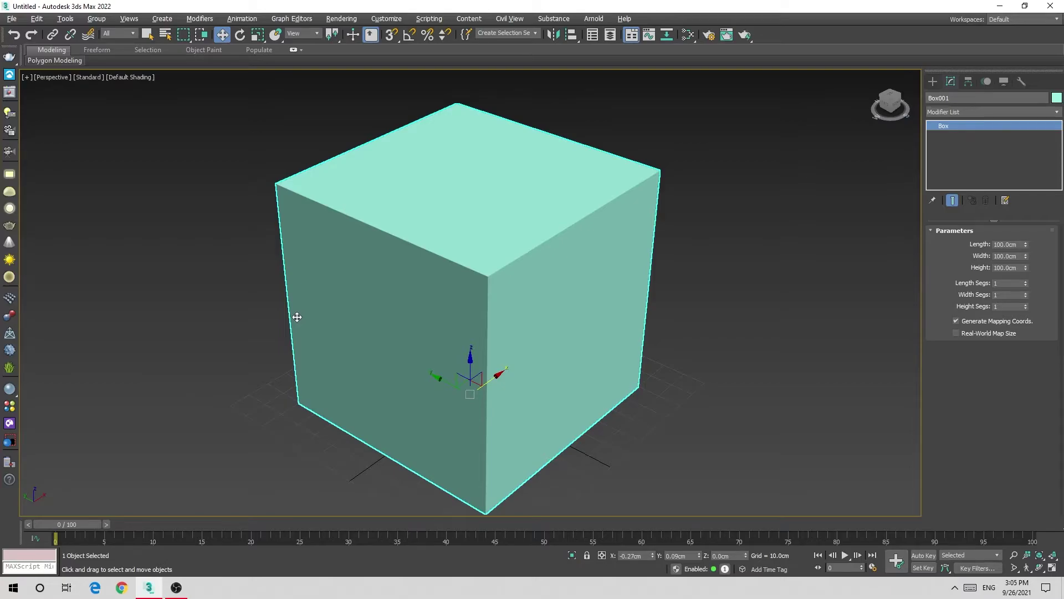
Set the display units back to metres and confirm Units Setup.
click(386, 19)
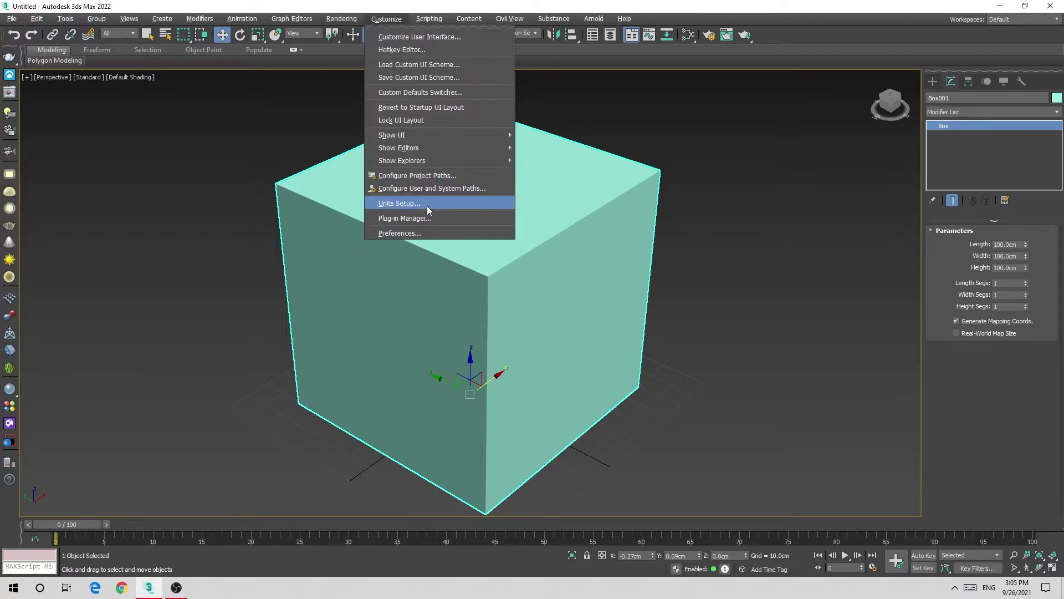
click(609, 380)
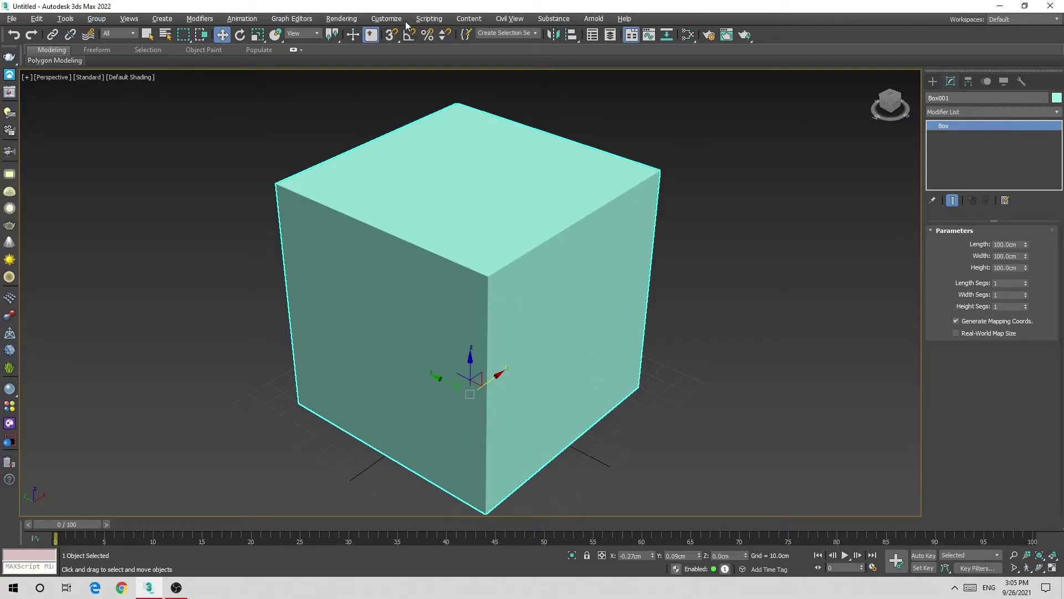
click(374, 21)
click(447, 202)
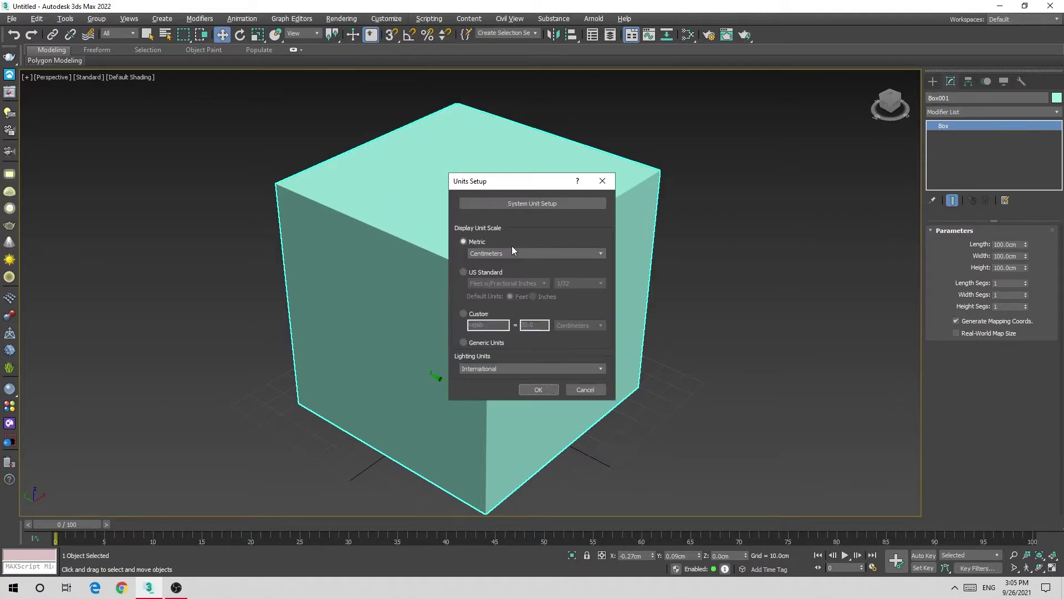
click(511, 253)
click(483, 277)
click(539, 388)
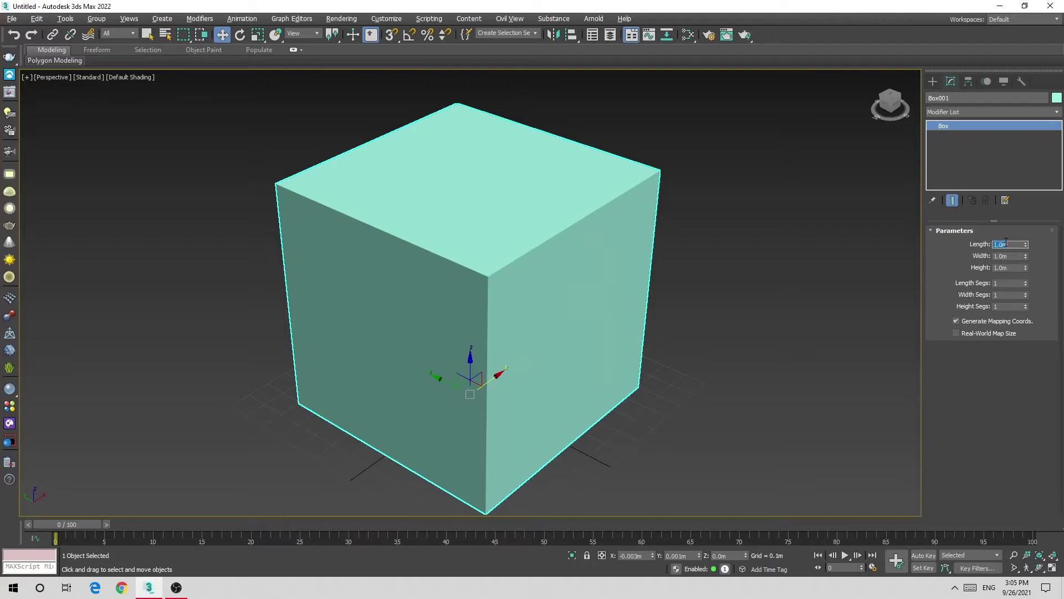
click(1011, 244)
Enter 0.5 for Box001's length, width and height, then deselect it.
text(0.5)
key(Tab)
text(0.5)
key(Tab)
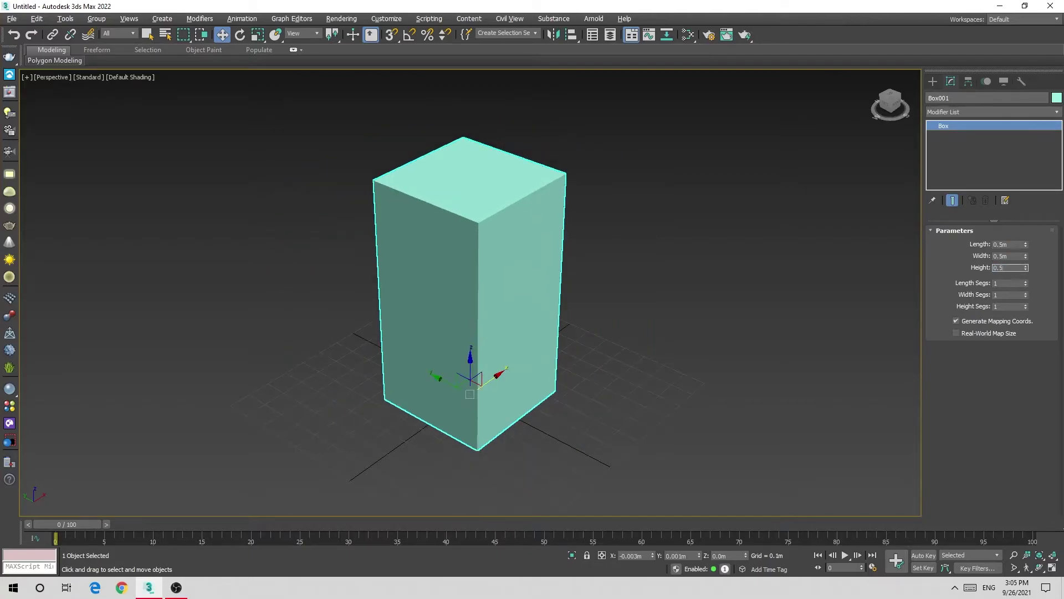
key(Return)
click(654, 331)
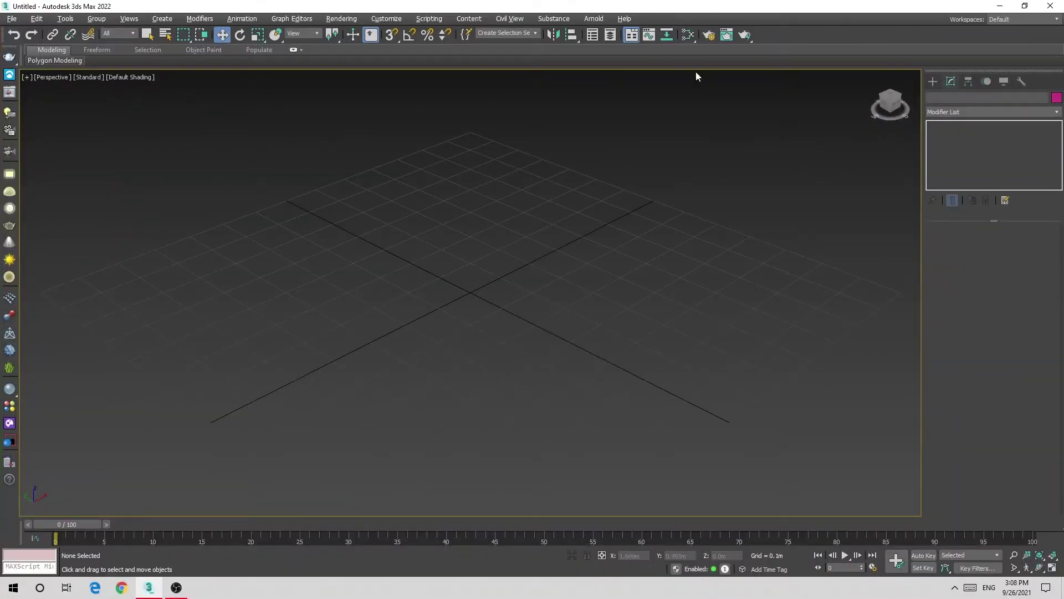
Confirm 1 unit = 1 centimetre system scale and metre display units in Units Setup.
click(934, 81)
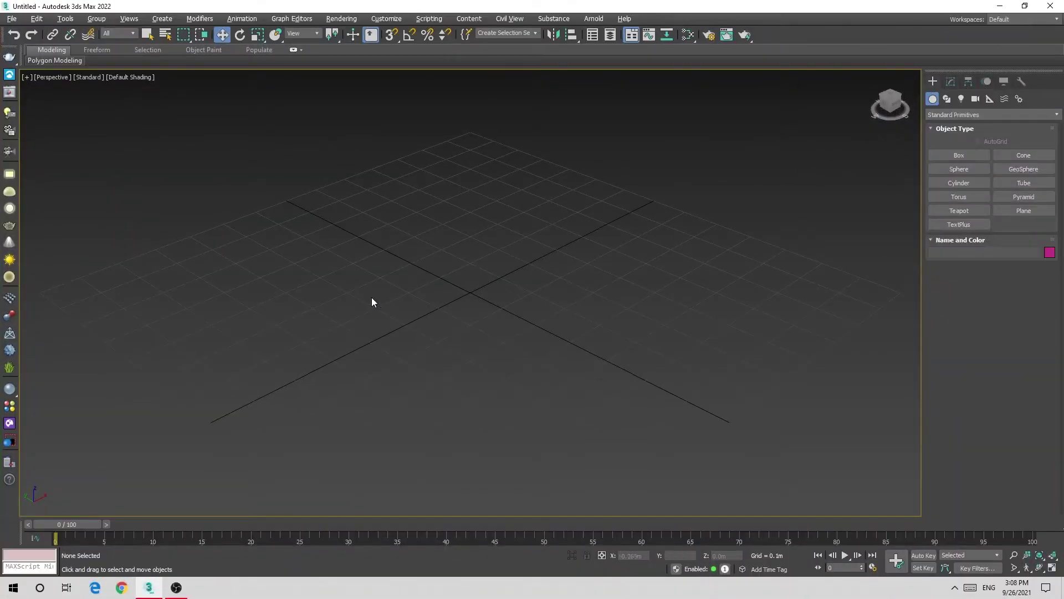
click(396, 20)
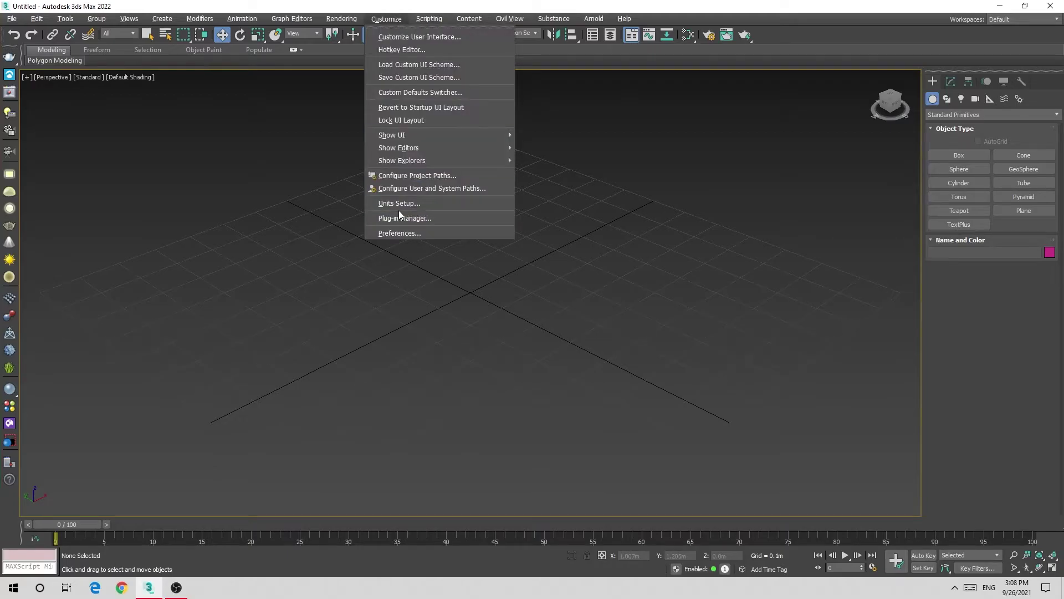
click(386, 18)
click(399, 202)
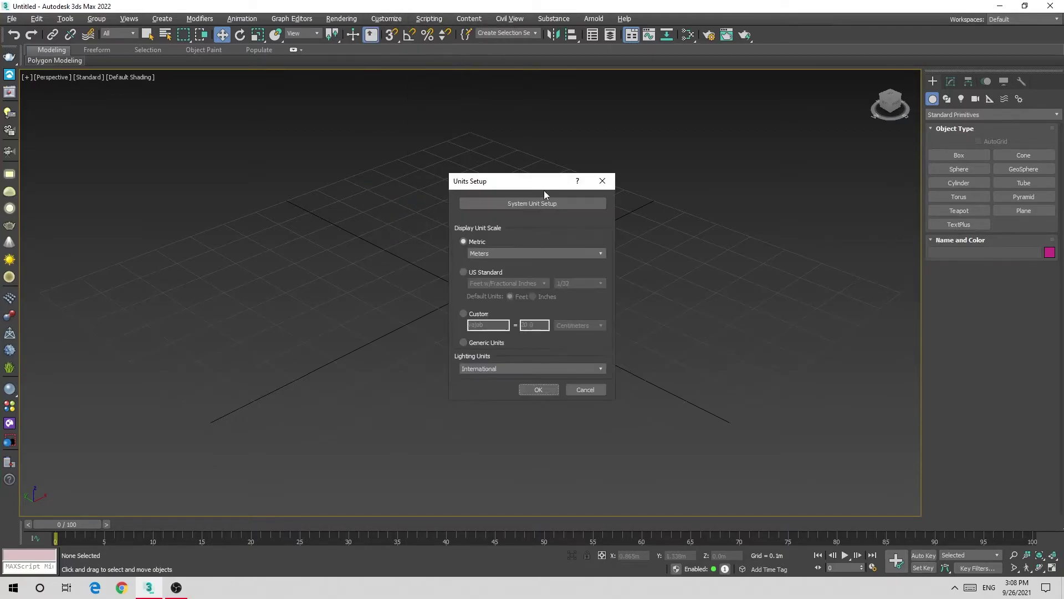
click(507, 206)
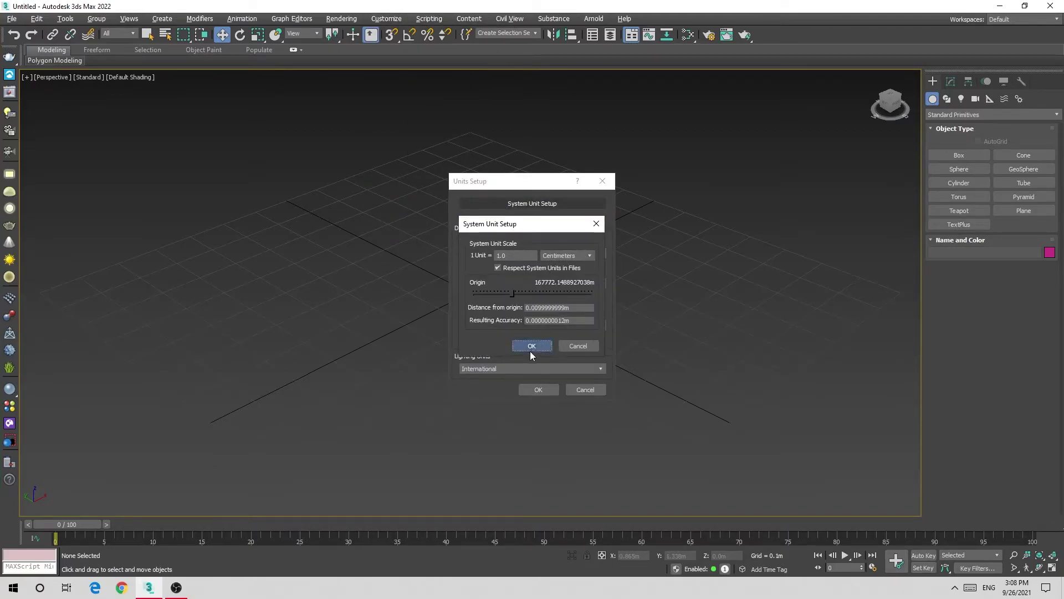
click(532, 345)
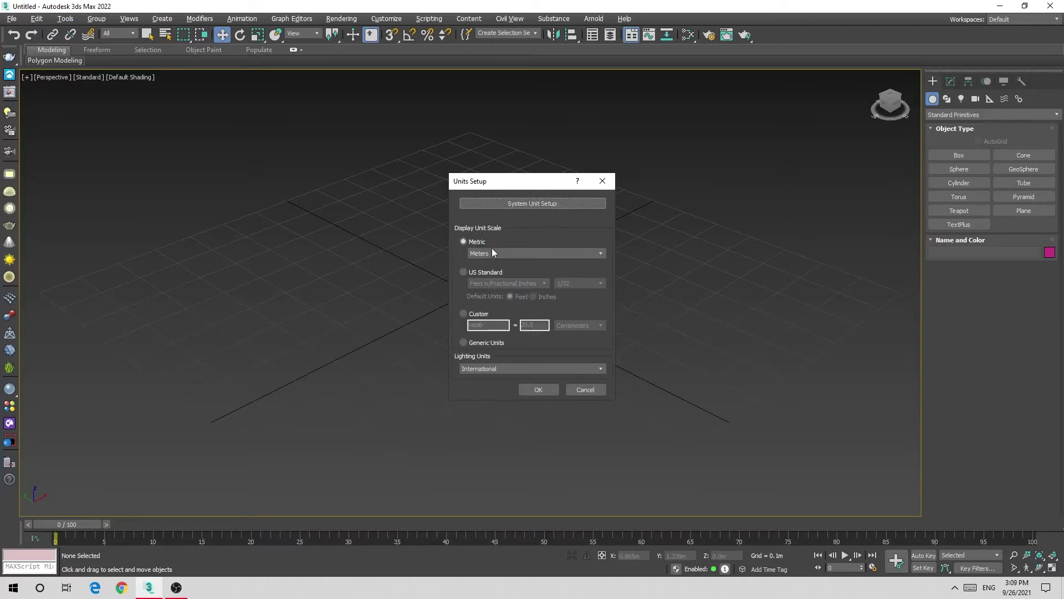
click(539, 389)
key(alt+w)
Maximize the Top viewport and pick the Line spline tool.
click(241, 158)
key(alt+w)
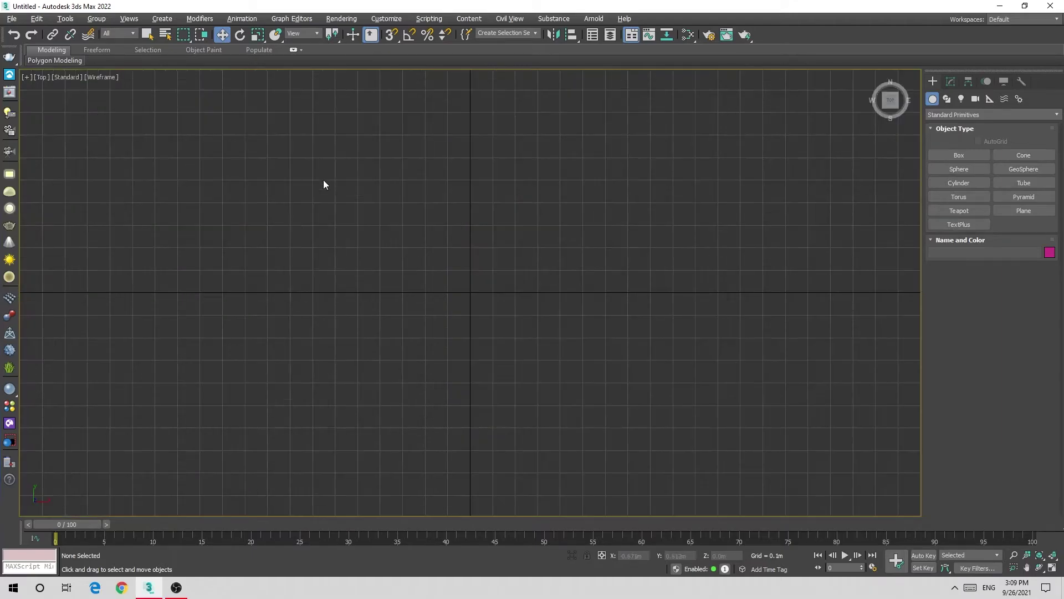
click(947, 99)
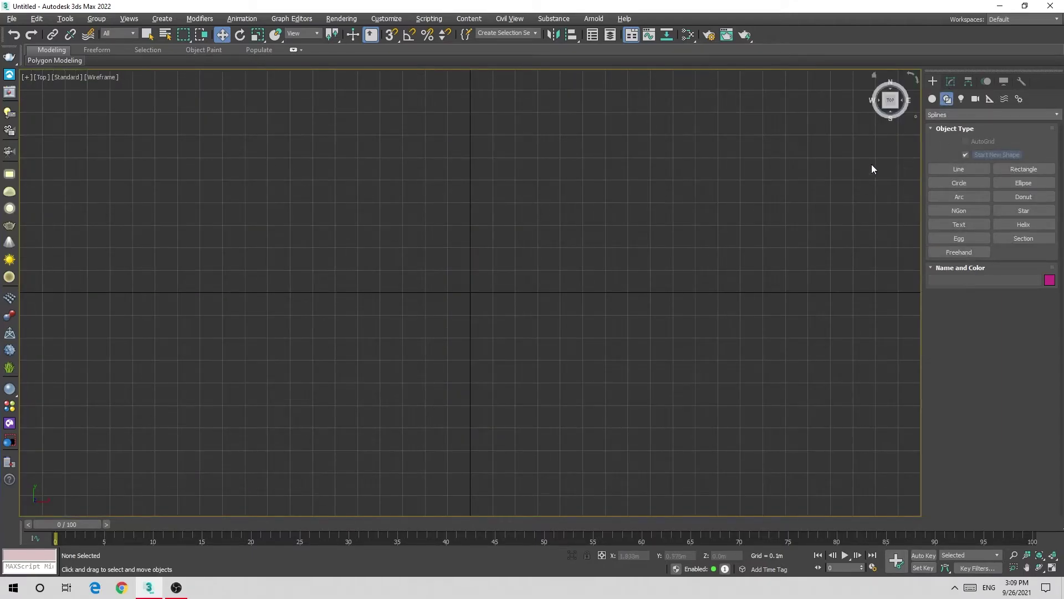
click(950, 169)
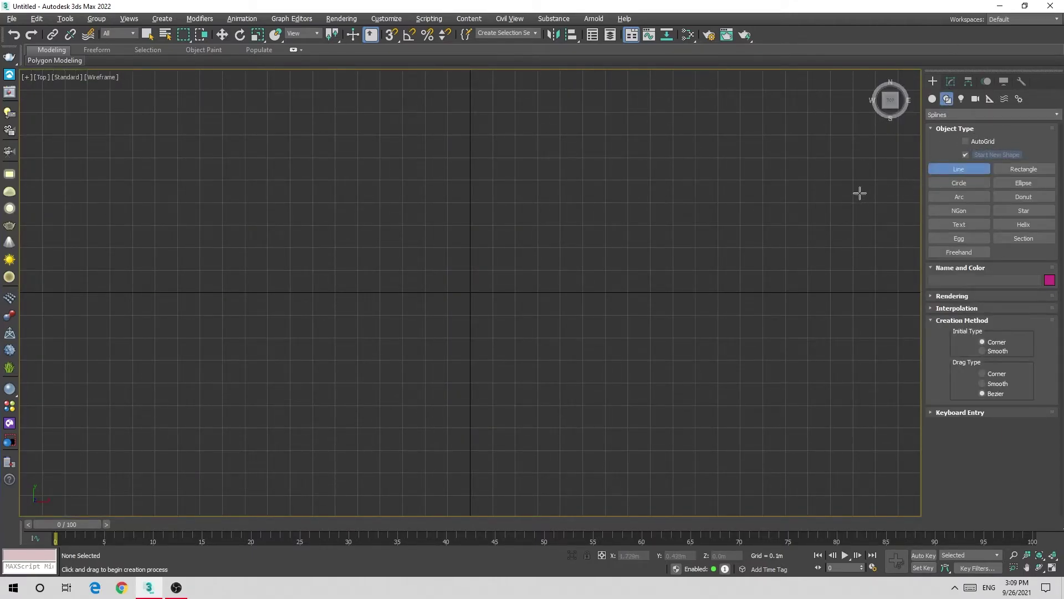
Create a 3 m by 2 m rectangle at the origin using Keyboard Entry.
click(1018, 169)
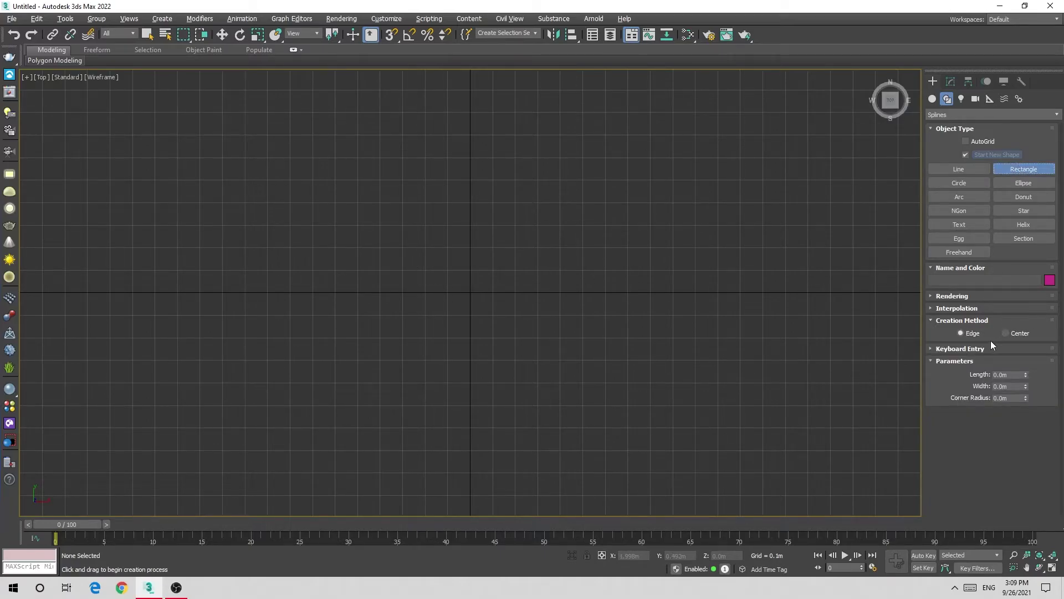
click(975, 348)
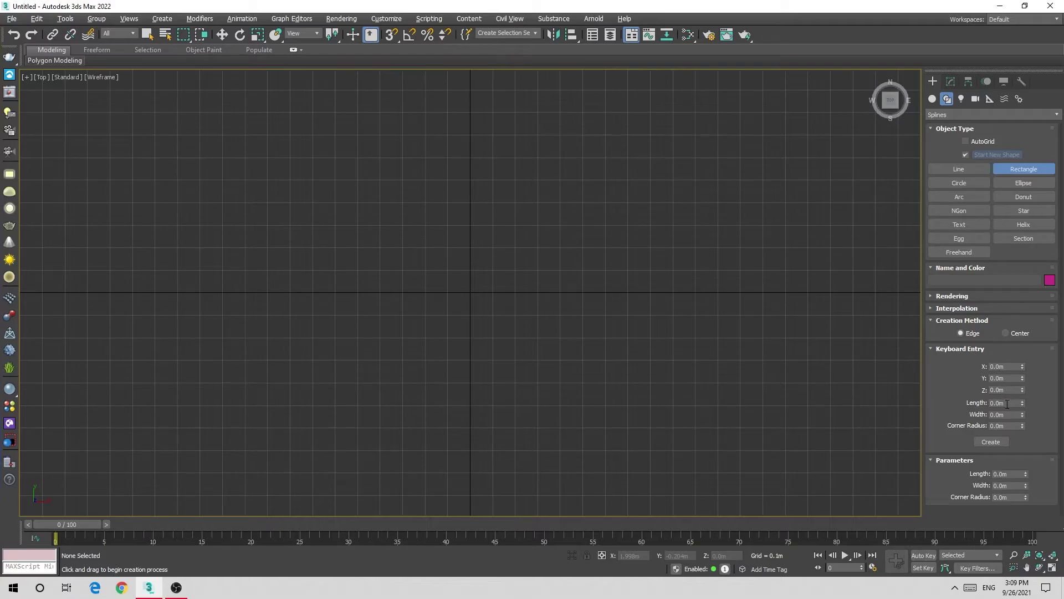
click(1007, 403)
text(3)
key(Tab)
click(989, 442)
Drag out two more rectangles in the Top view.
scroll(513, 321, down, 5)
scroll(513, 271, up, 3)
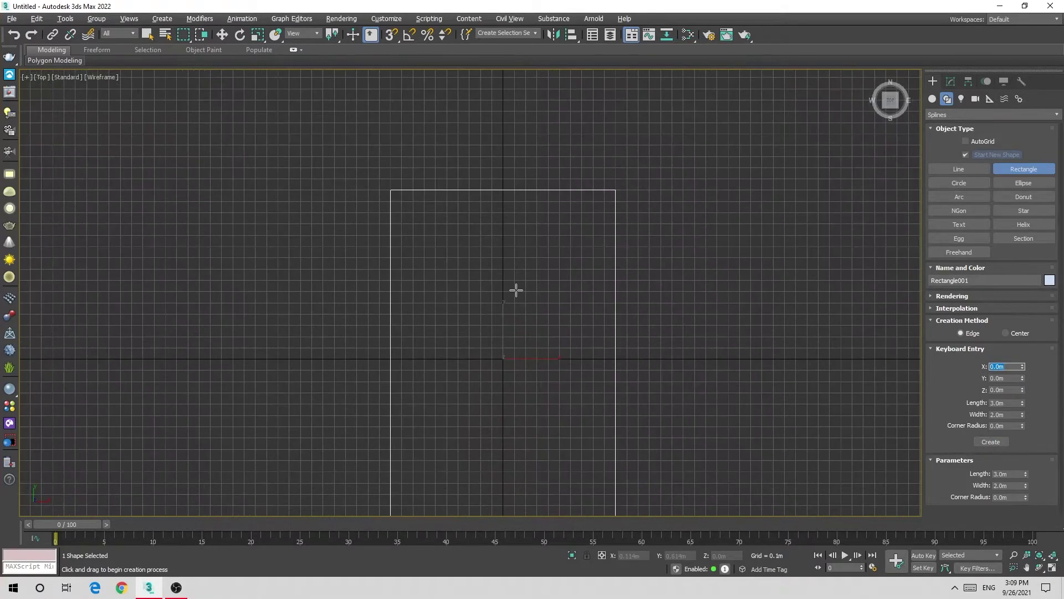
right_click(515, 287)
click(1046, 168)
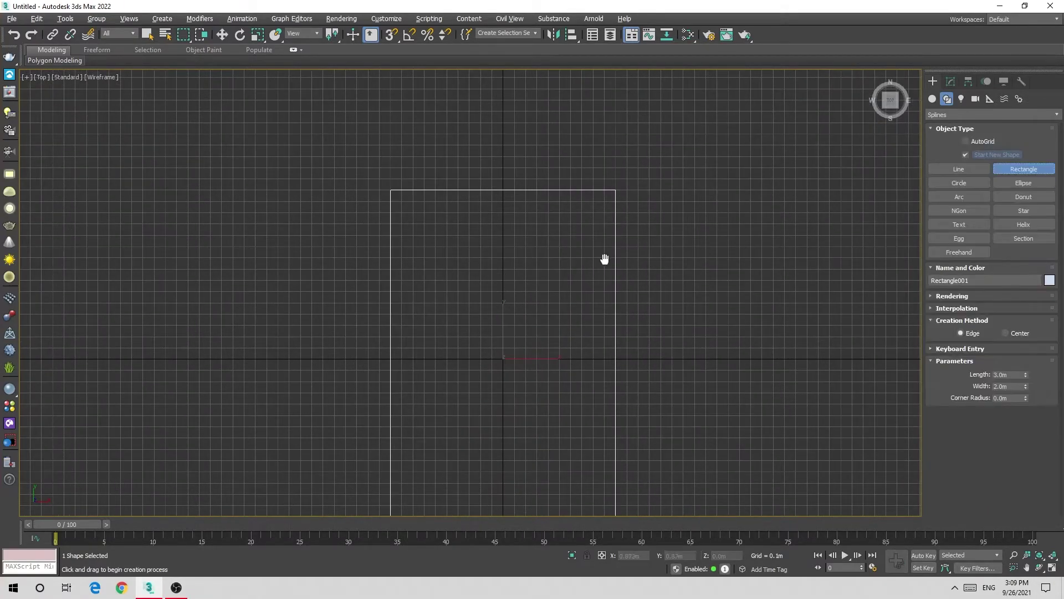
middle_drag(604, 259, 610, 230)
drag(686, 214, 532, 359)
right_click(636, 211)
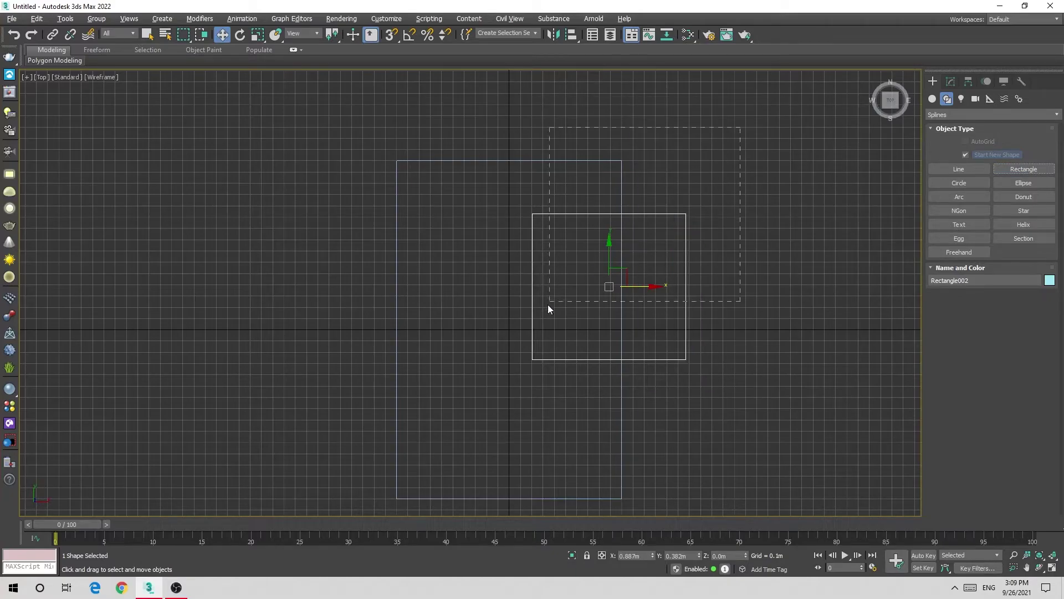
Select all the rectangles and delete them, returning to the Line tool.
key(ctrl+a)
key(Delete)
click(953, 167)
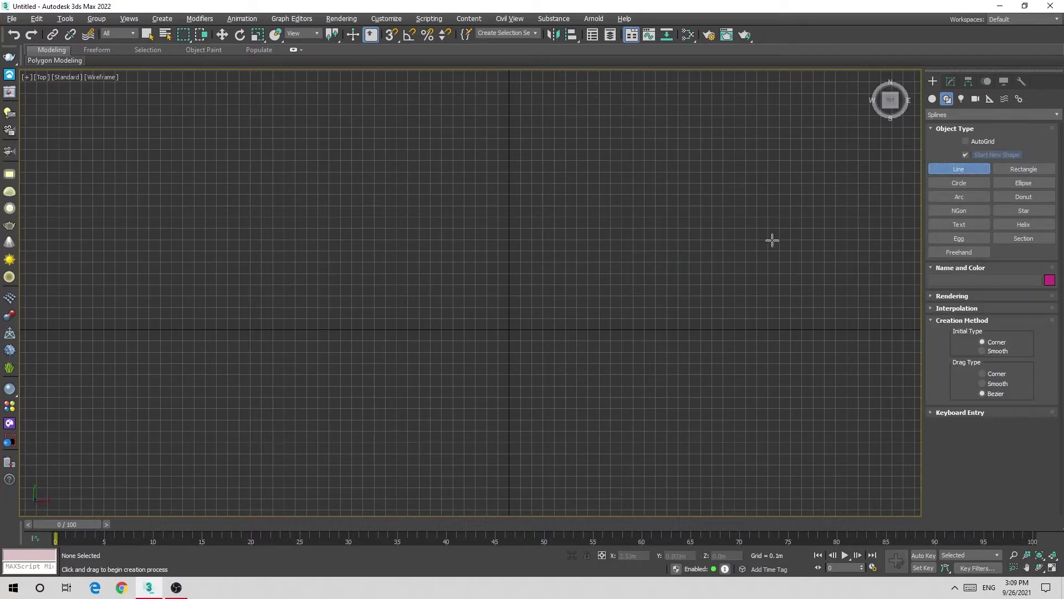
Cancel the freehand line and add the first Keyboard Entry point at X 0, Y 0, Z 0.
click(498, 243)
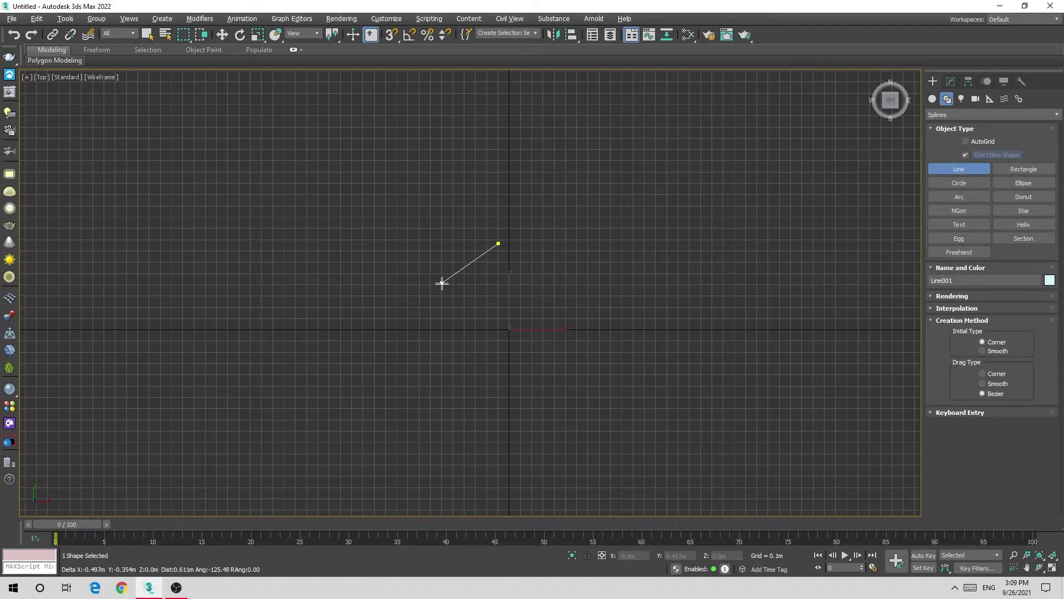
right_click(442, 283)
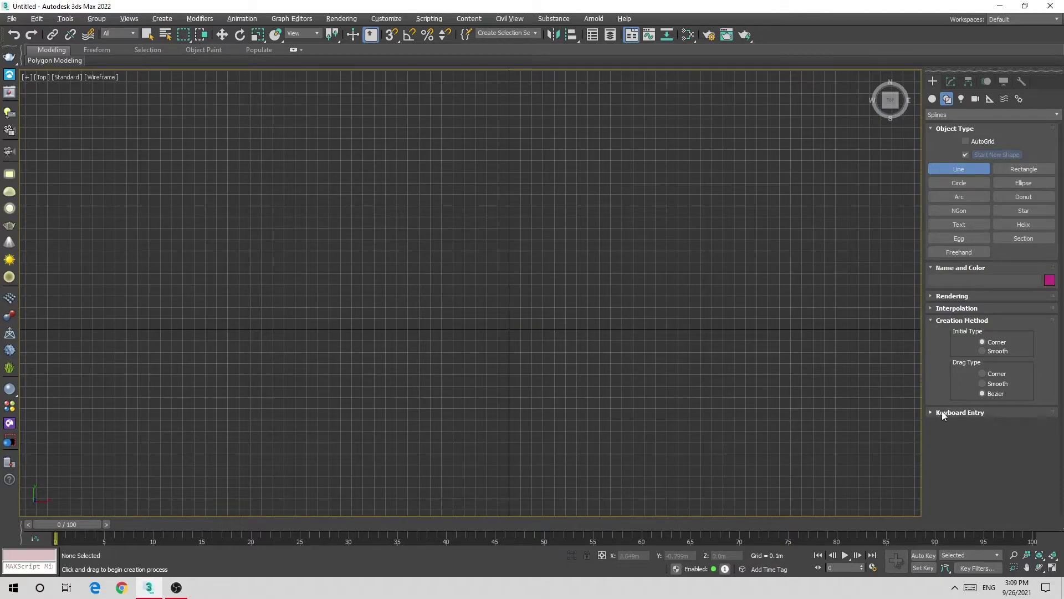
click(959, 412)
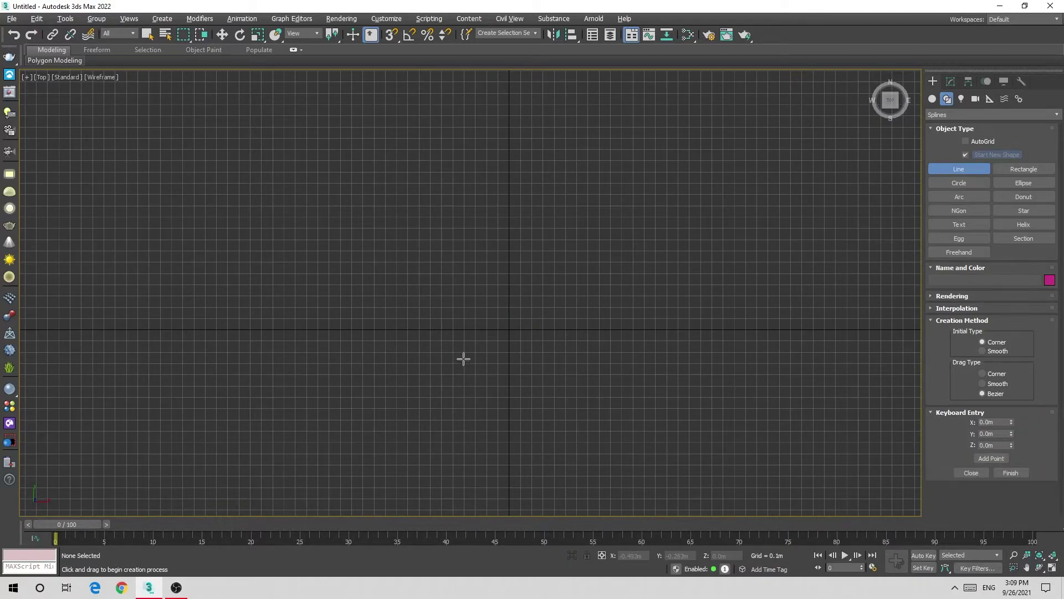
middle_drag(573, 334, 551, 310)
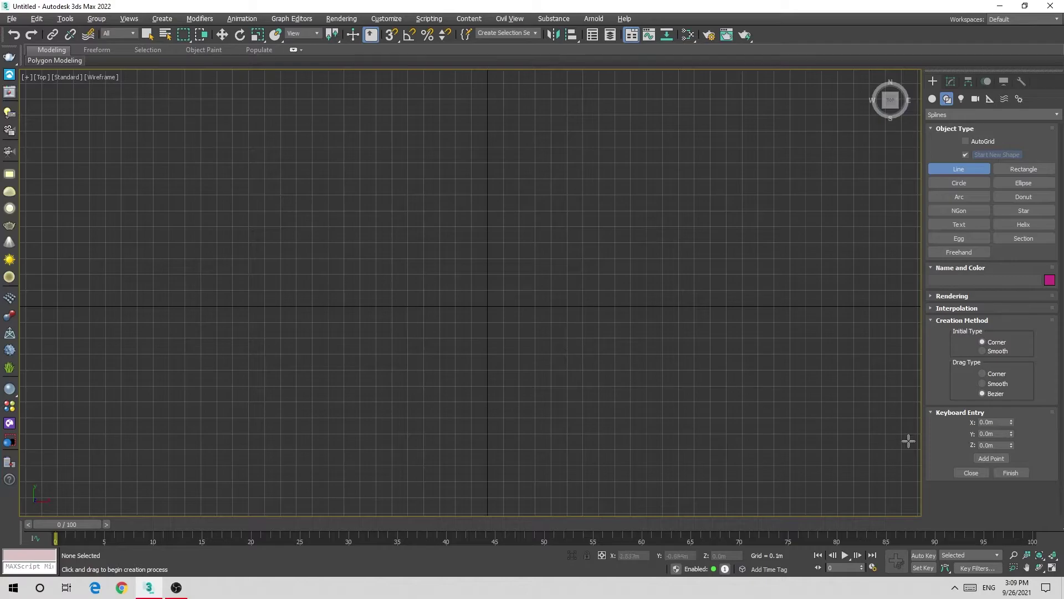
click(991, 457)
Add line points at (2, 0) and (2, 2) through Keyboard Entry.
middle_drag(647, 351, 524, 392)
click(992, 422)
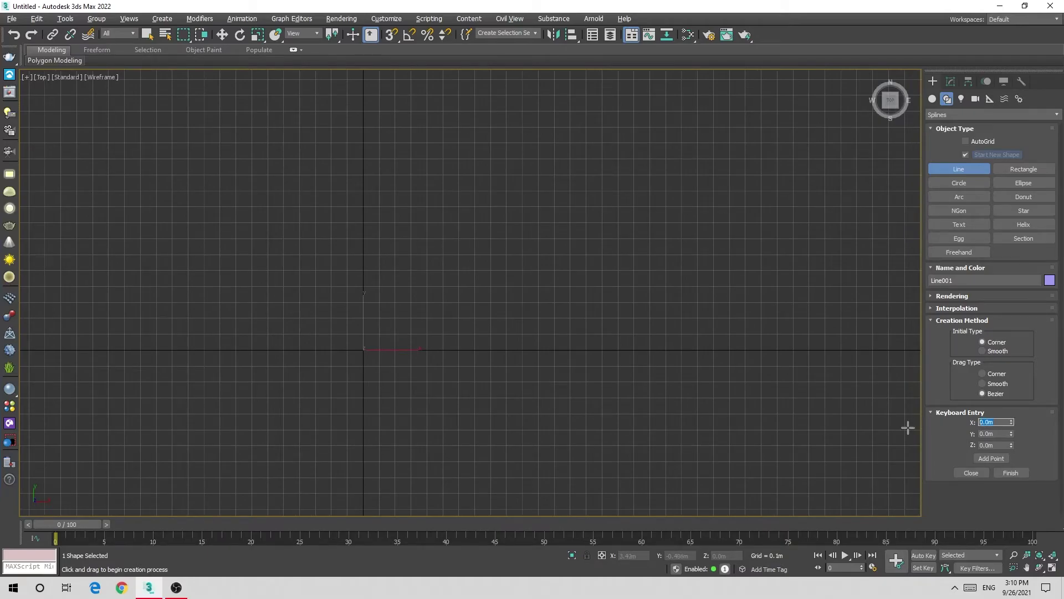
text(2)
click(992, 458)
middle_drag(691, 356, 654, 372)
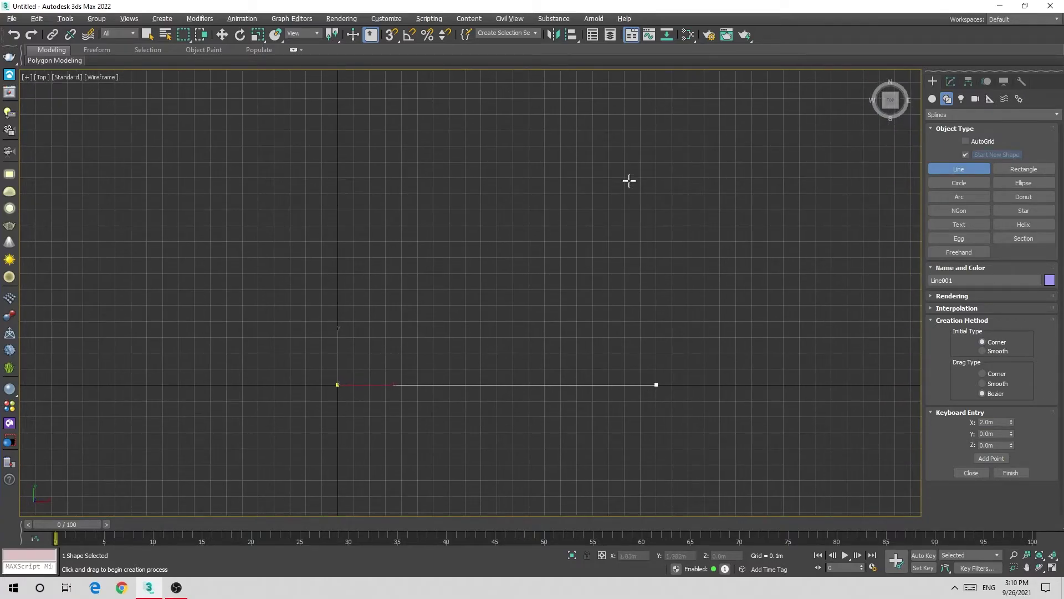
click(998, 433)
text(2)
key(Return)
click(996, 457)
Add a point at (5, 2) and pan to frame the spline.
scroll(701, 349, down, 3)
middle_drag(707, 264, 651, 349)
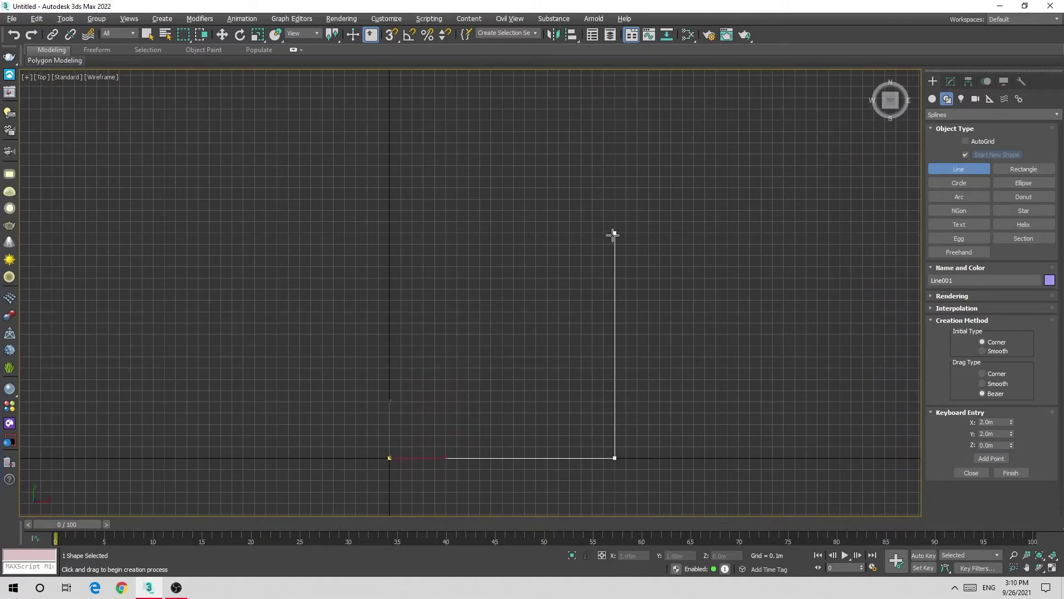
middle_drag(809, 247, 753, 248)
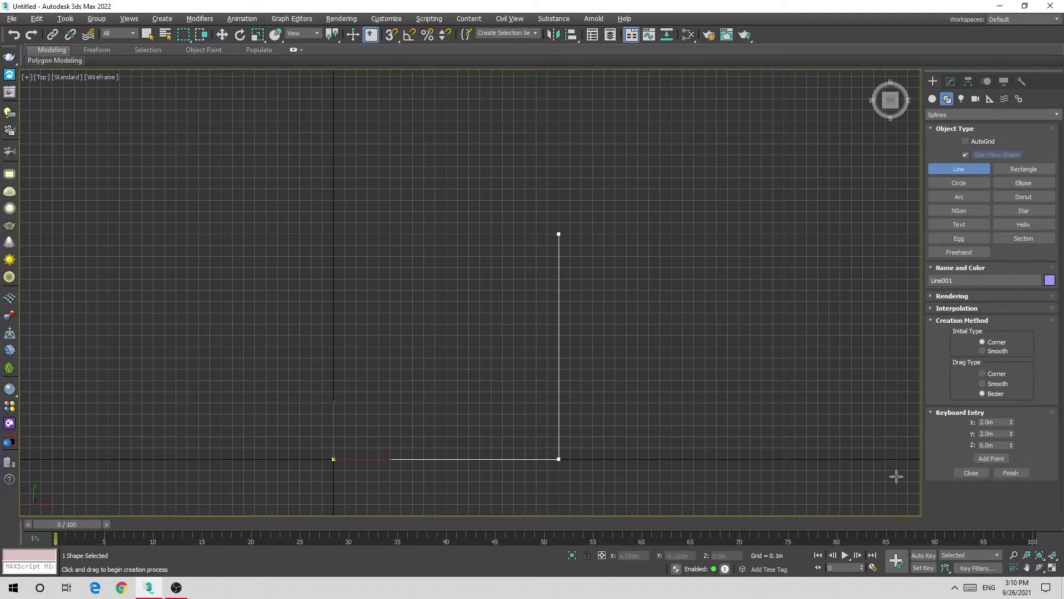
double_click(992, 422)
text(5)
click(991, 458)
scroll(586, 360, down, 3)
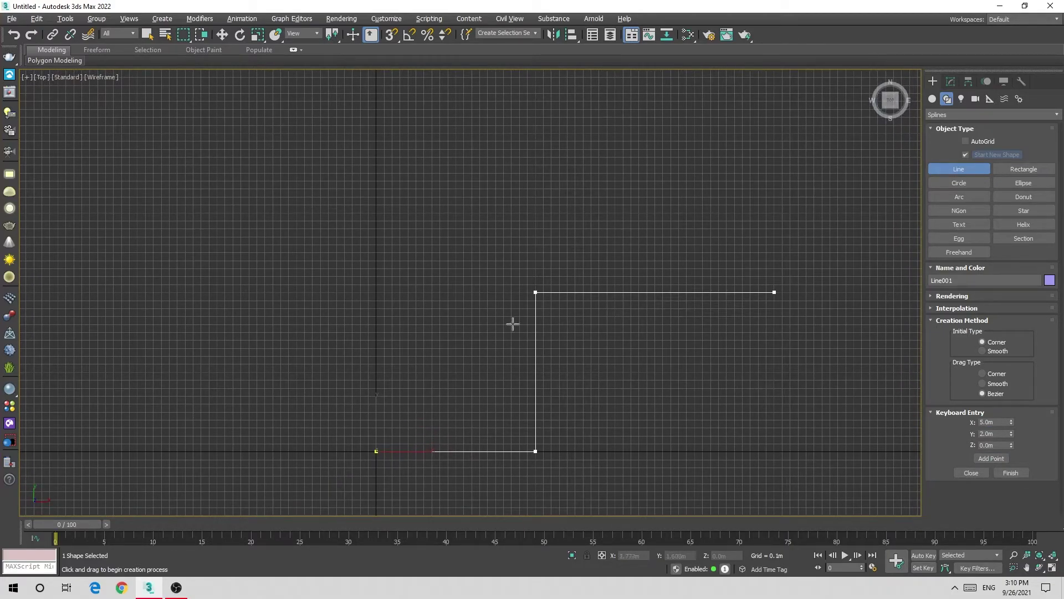
scroll(580, 388, up, 2)
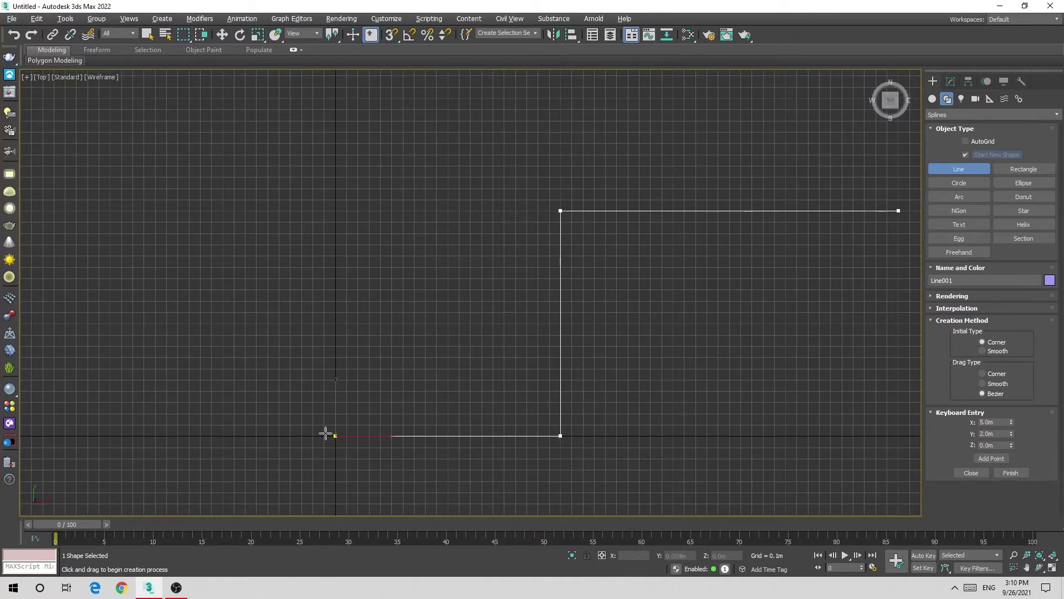
middle_drag(426, 381, 395, 407)
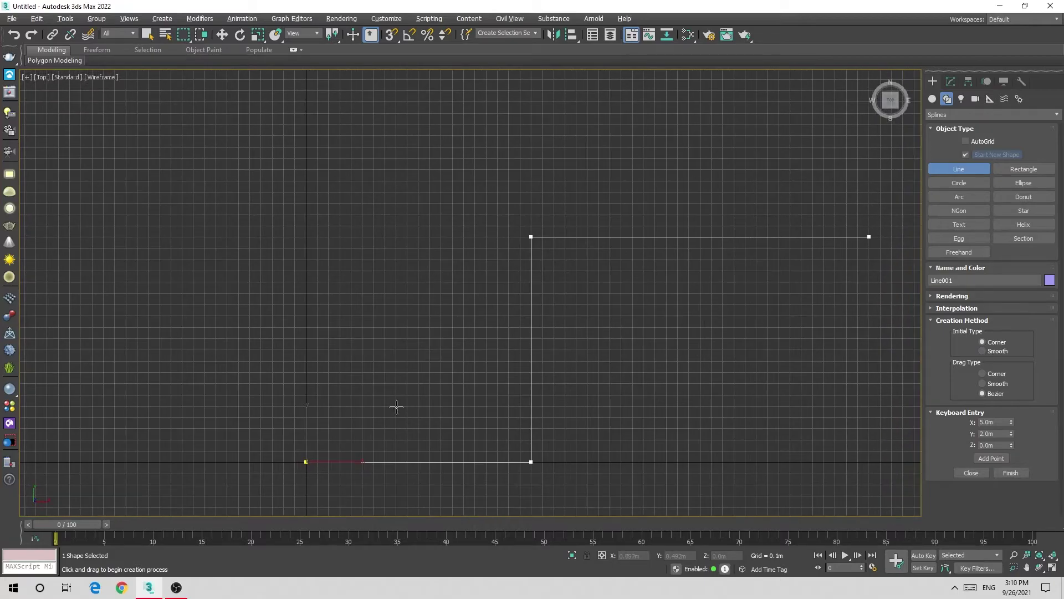
scroll(606, 356, down, 2)
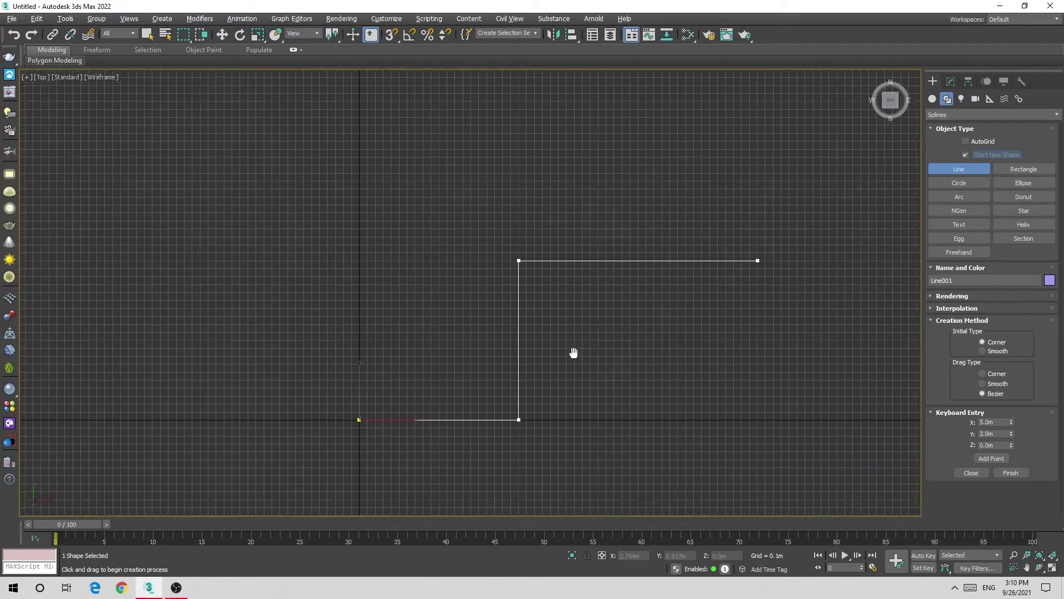
middle_drag(573, 351, 536, 313)
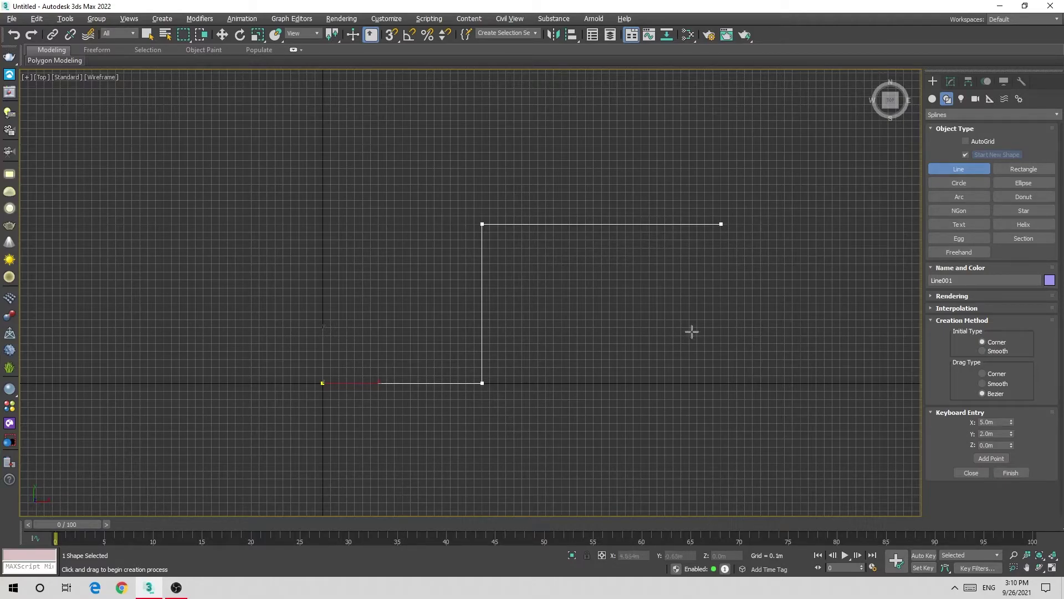
Add corners at (5, −1) and (0, −1), then close the spline.
click(992, 433)
text(-1)
click(990, 458)
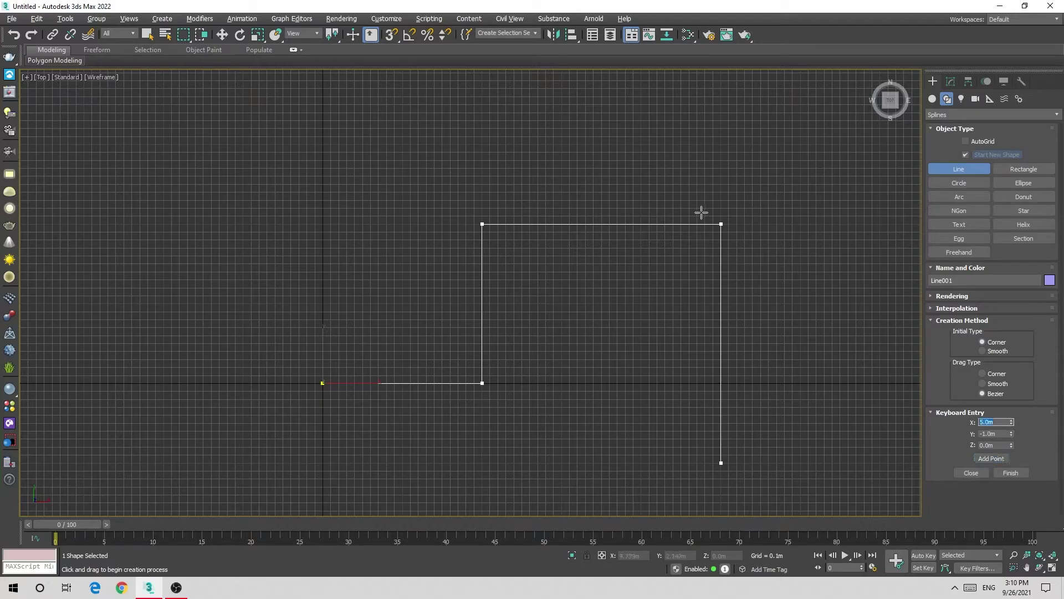
middle_drag(652, 455, 724, 400)
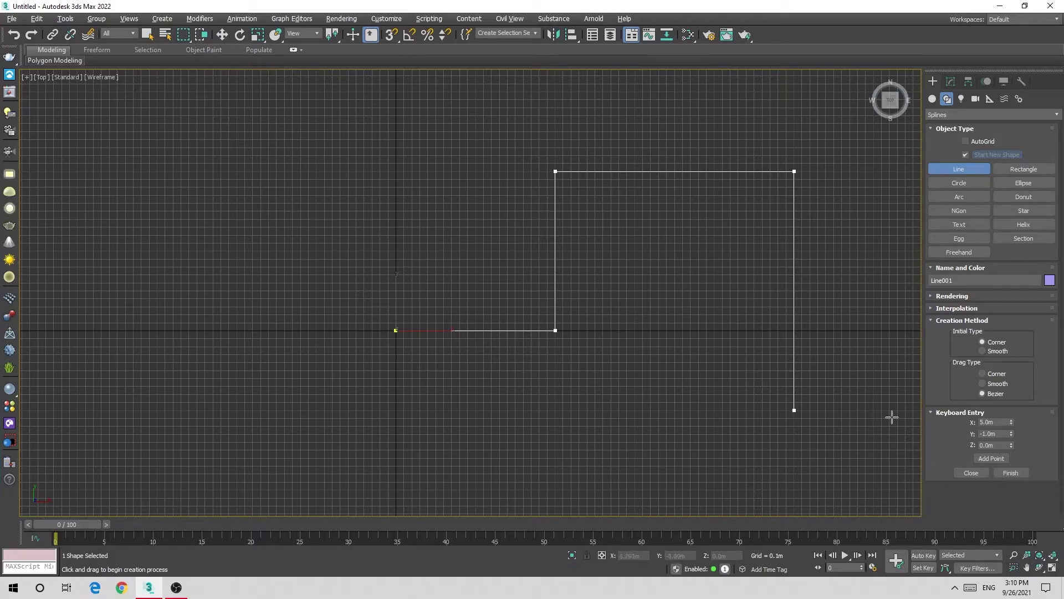
double_click(992, 422)
text(0)
click(991, 459)
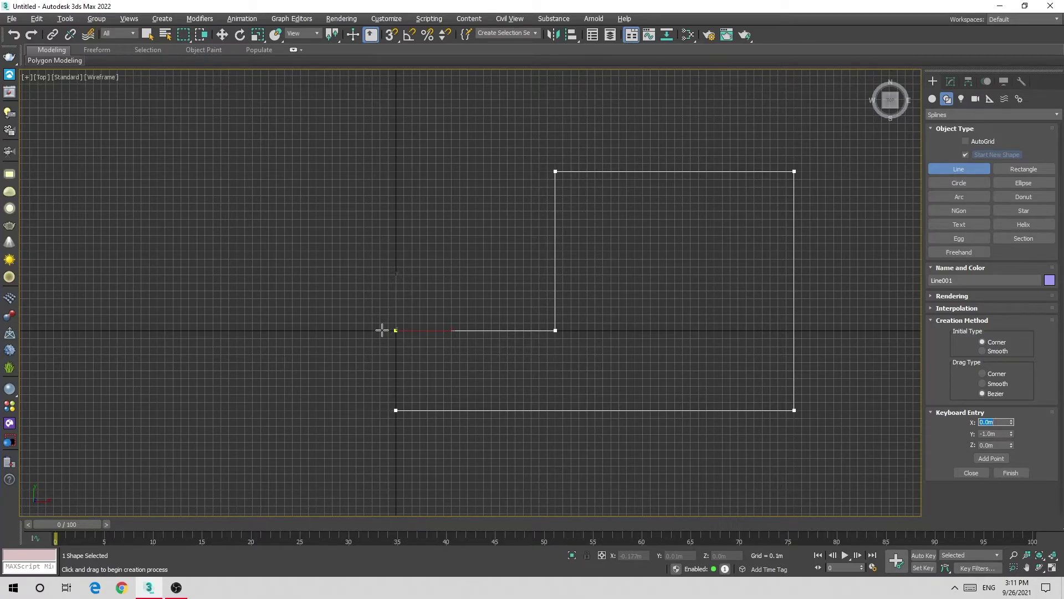
click(996, 434)
click(970, 473)
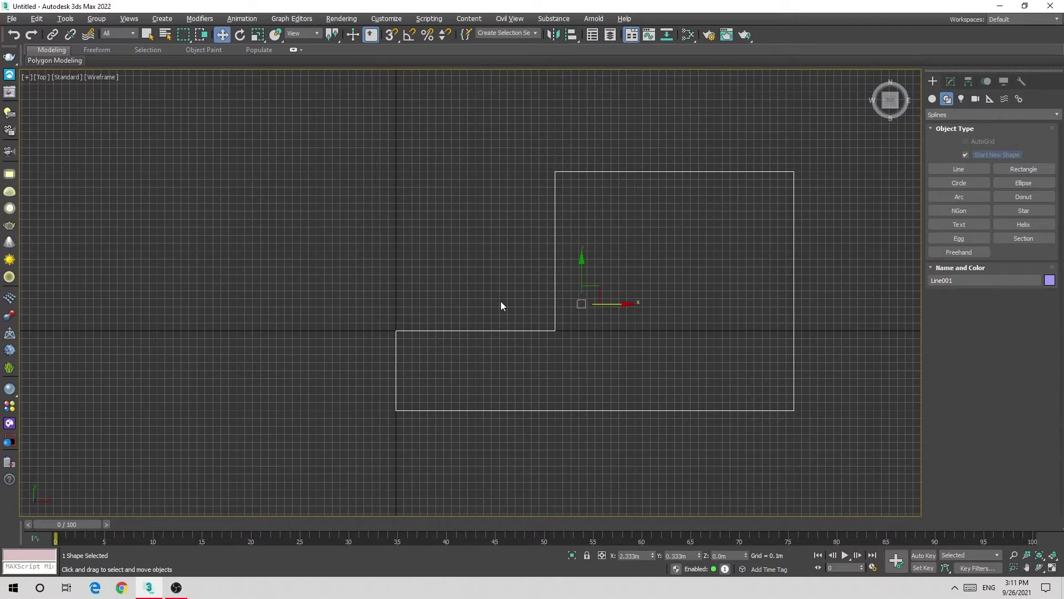
Edit Line001 at Vertex level and drag its inner corner vertex up and right.
key(w)
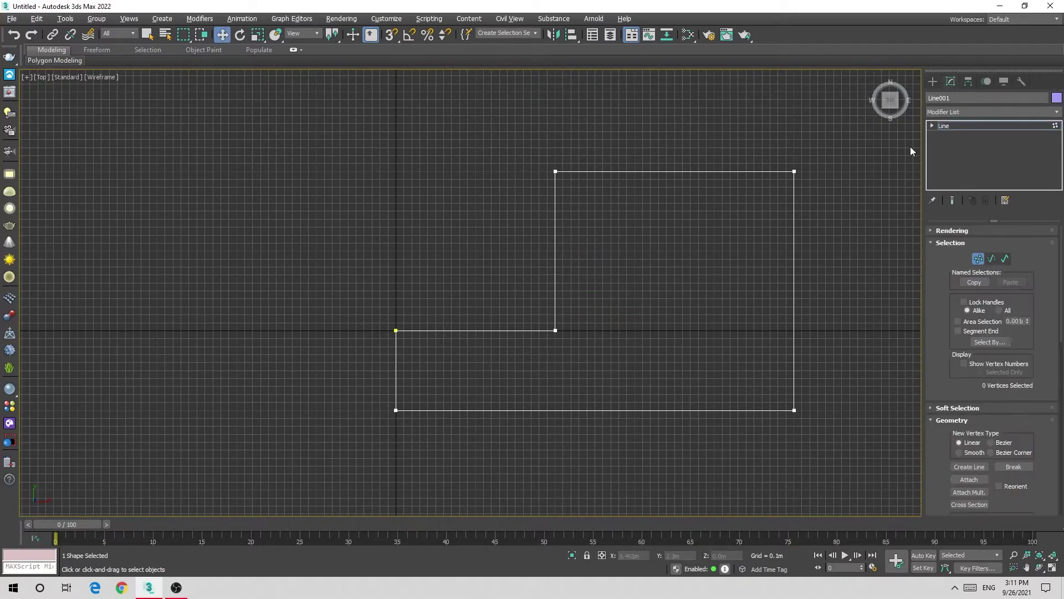
click(935, 126)
key(1)
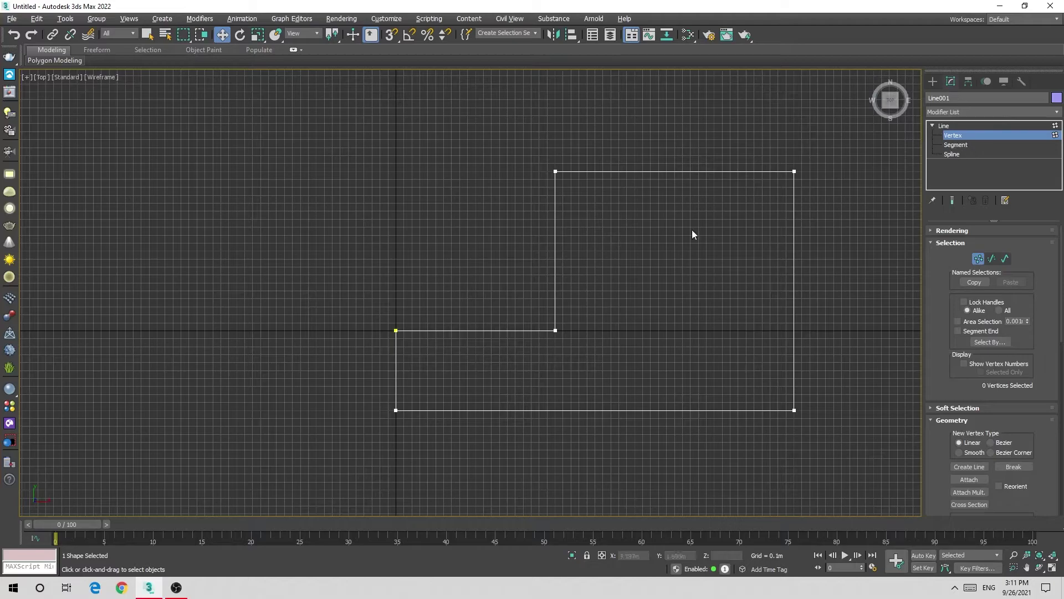
click(395, 330)
click(437, 317)
drag(396, 330, 499, 239)
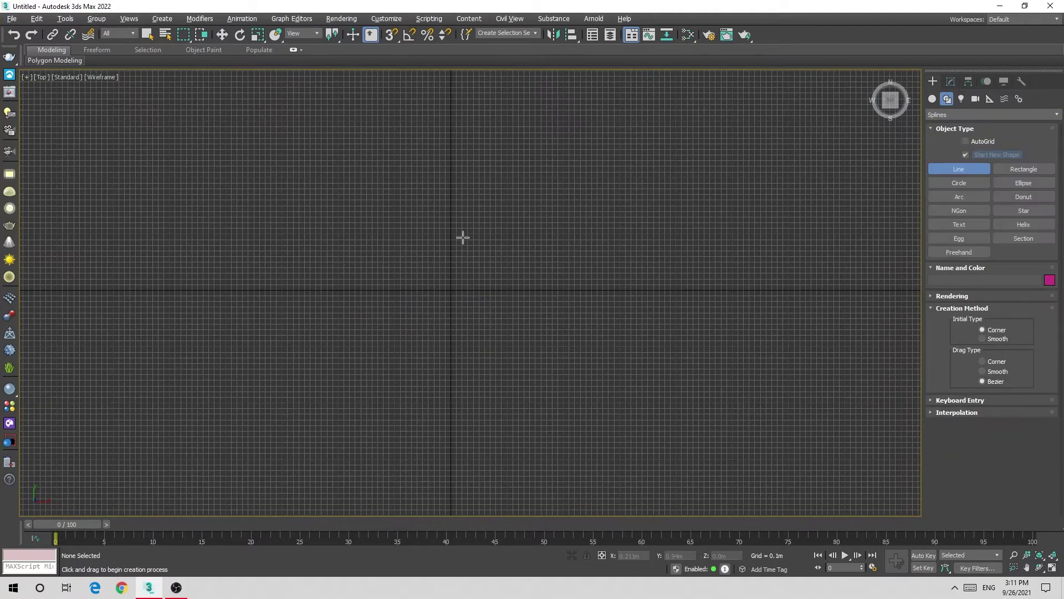
Start a new line at the origin and add a point at (0, 3) via Keyboard Entry.
click(963, 401)
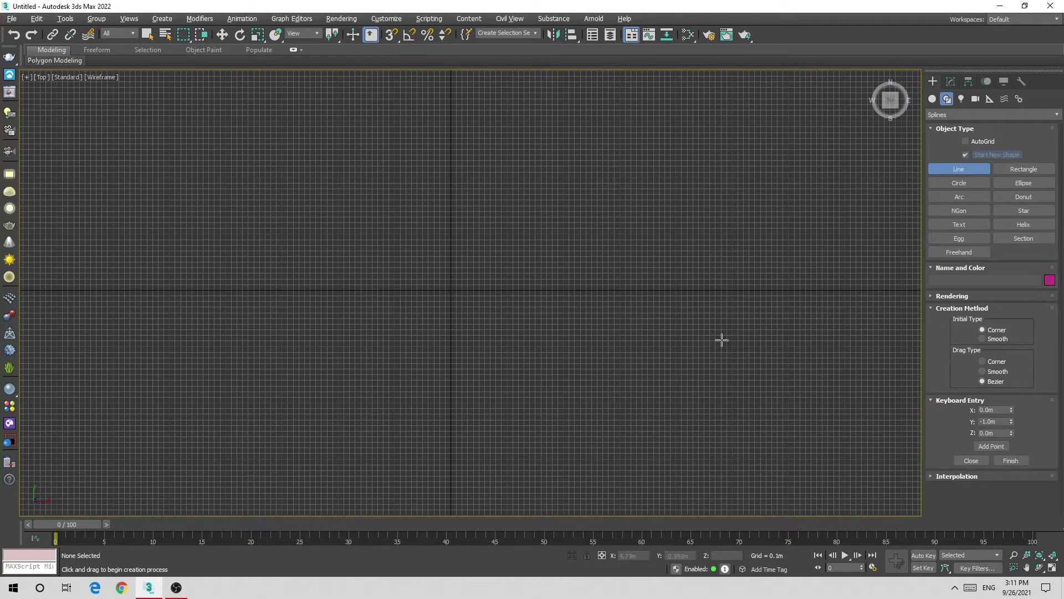
right_click(1010, 419)
middle_drag(401, 277, 412, 319)
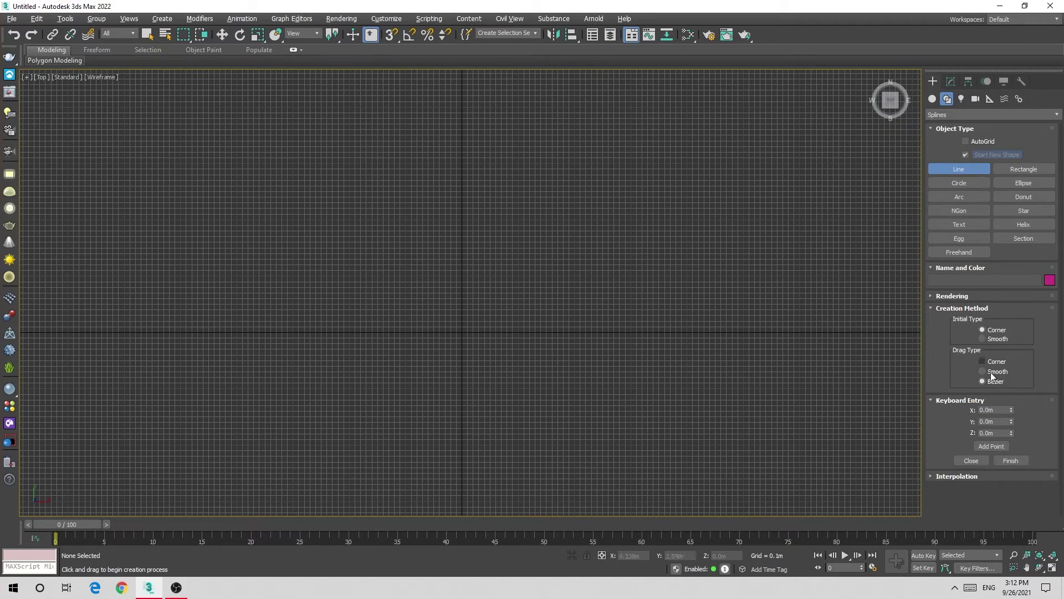
click(990, 446)
middle_drag(649, 371, 506, 408)
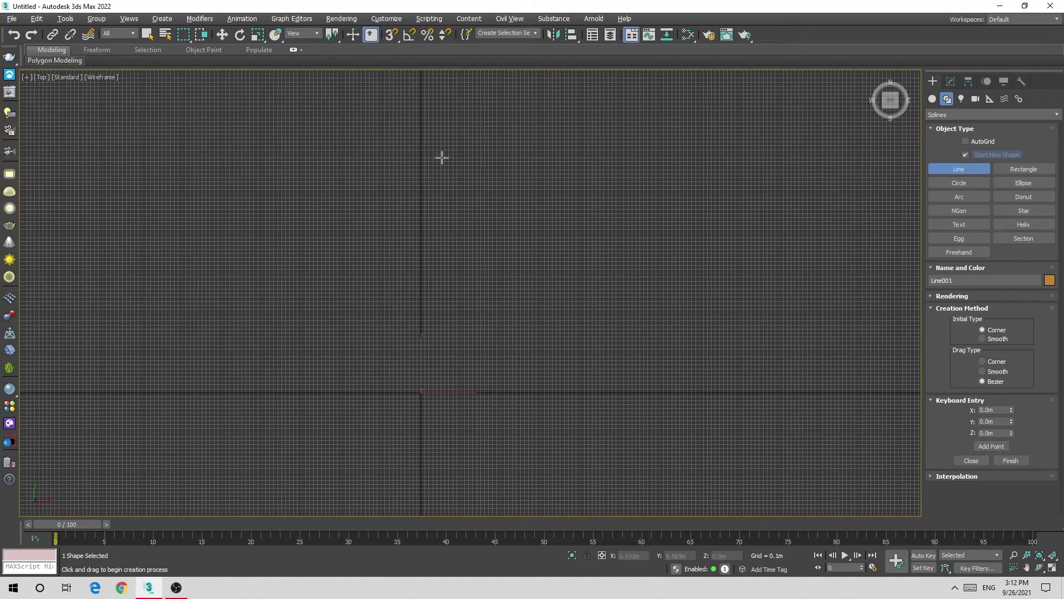
click(994, 424)
text(3)
click(991, 447)
Add line points at (5, 3) and (5, 6).
scroll(541, 292, up, 2)
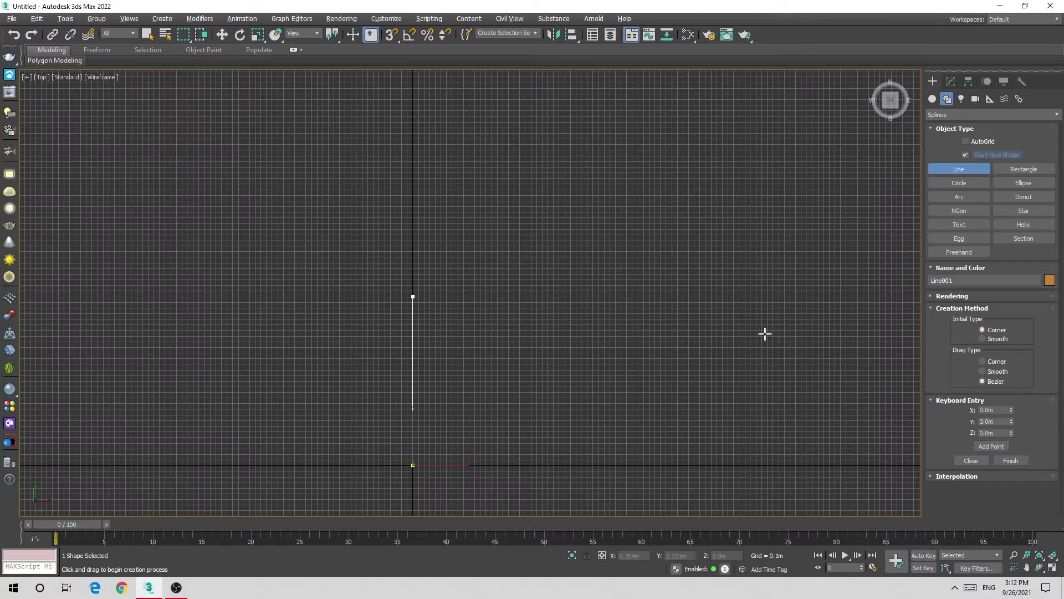
click(995, 410)
text(5)
click(991, 446)
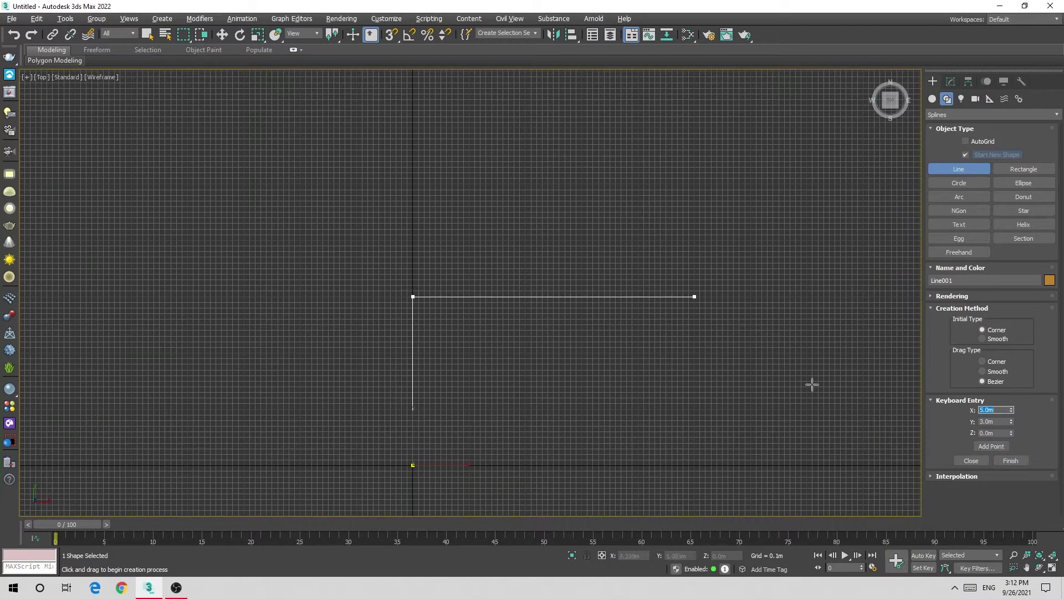
key(Tab)
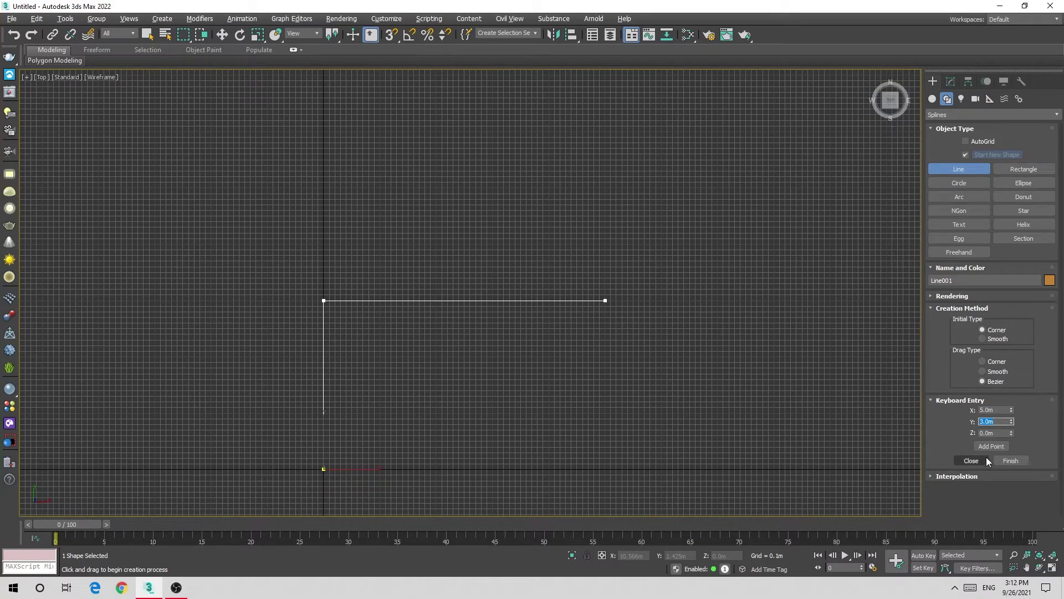
text(6)
click(991, 446)
Finish the stepped line with points at (7, 6) and (7, 0).
scroll(610, 216, down, 2)
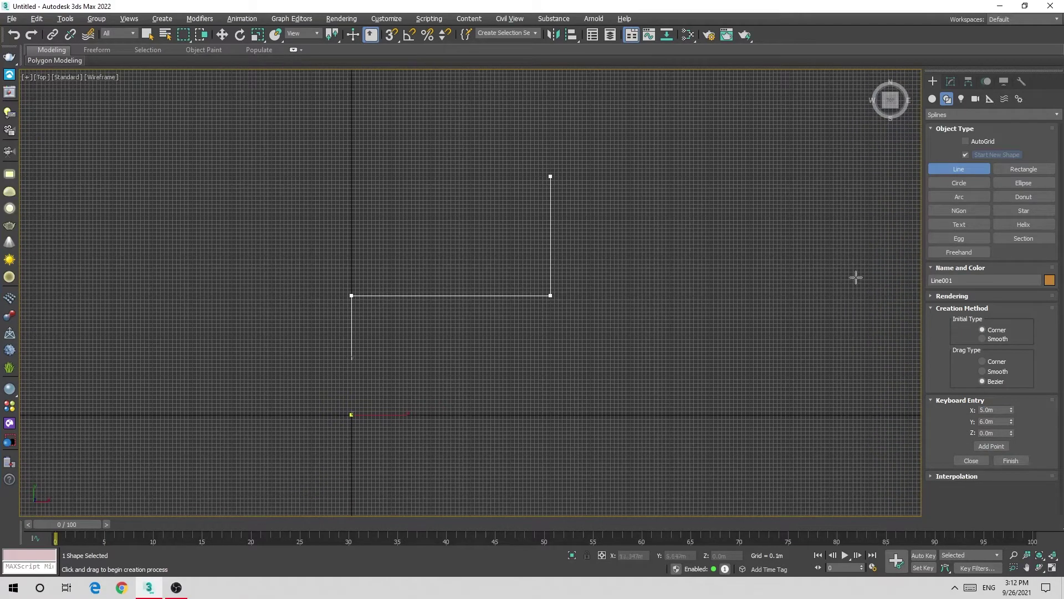
click(1000, 410)
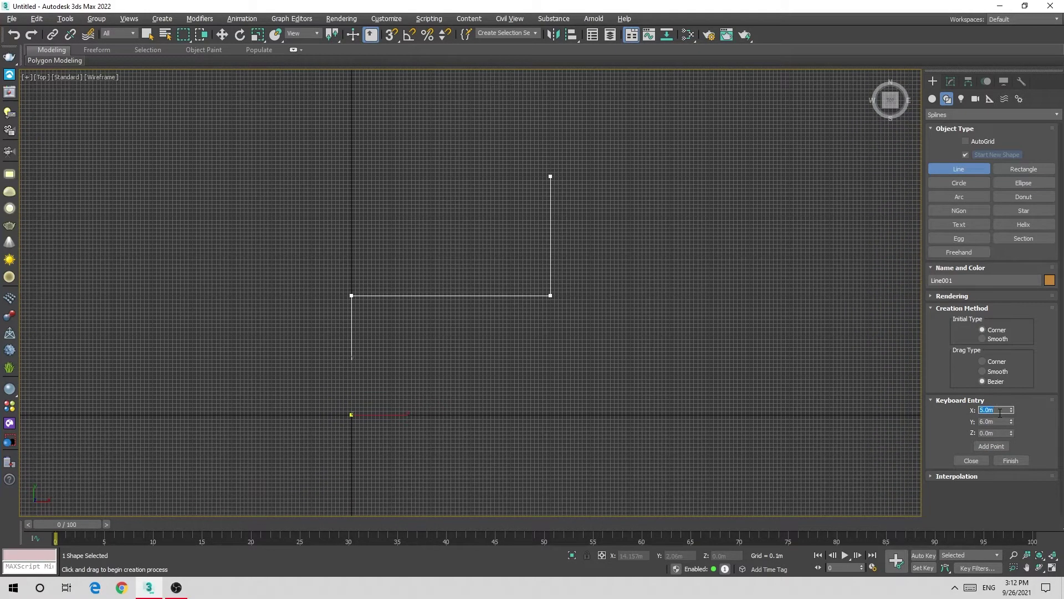
click(991, 447)
key(Tab)
click(991, 447)
Close the L-shaped outline and view it in the Perspective viewport.
click(971, 461)
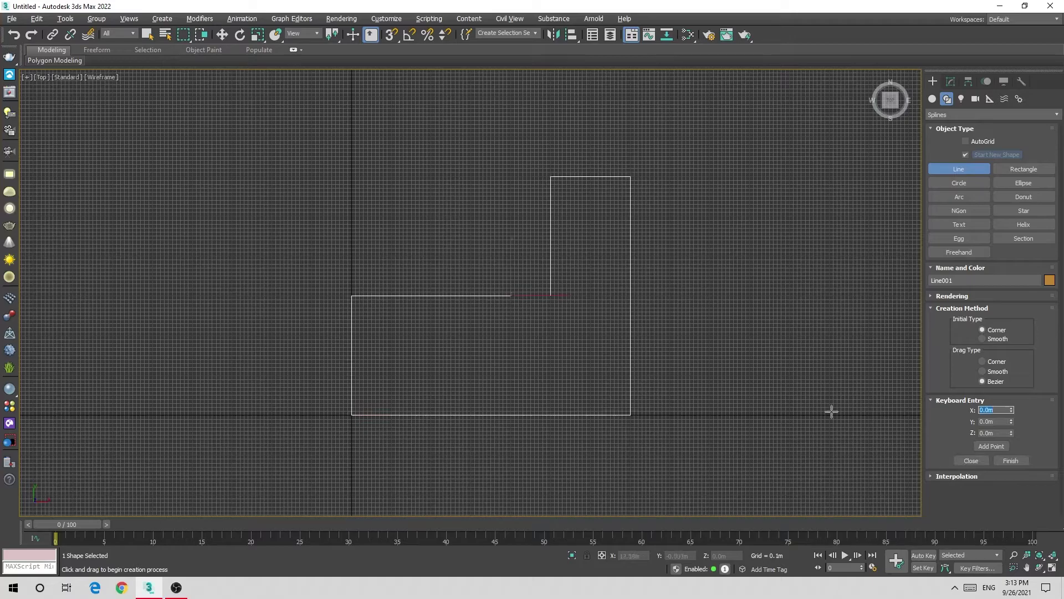
key(w)
key(alt+w)
key(alt+w)
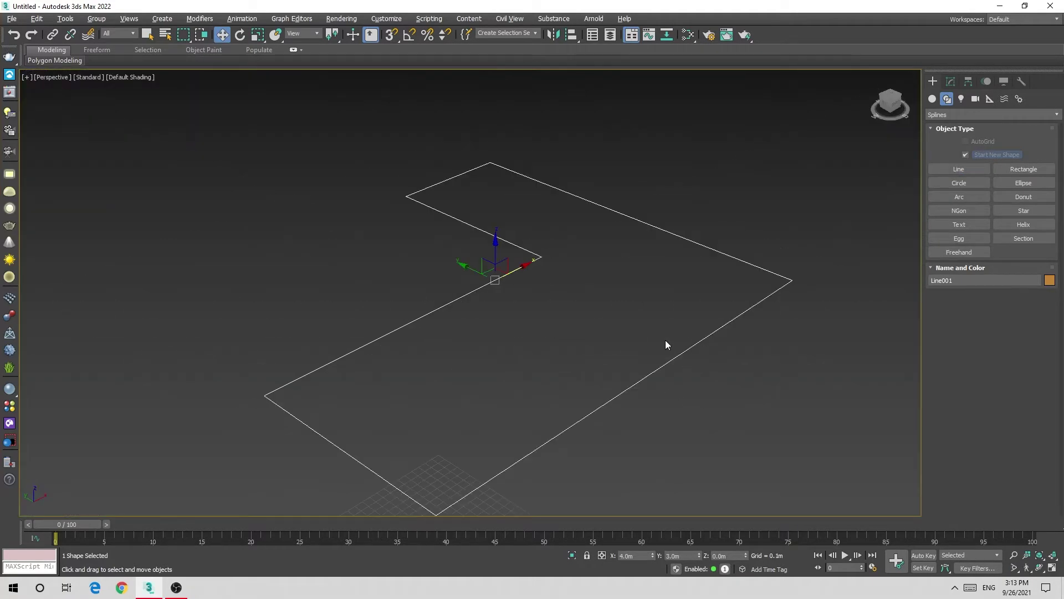
mouse_move(665, 340)
alt+middle_down()
mouse_move(624, 292)
mouse_move(592, 303)
mouse_move(742, 159)
alt+middle_up()
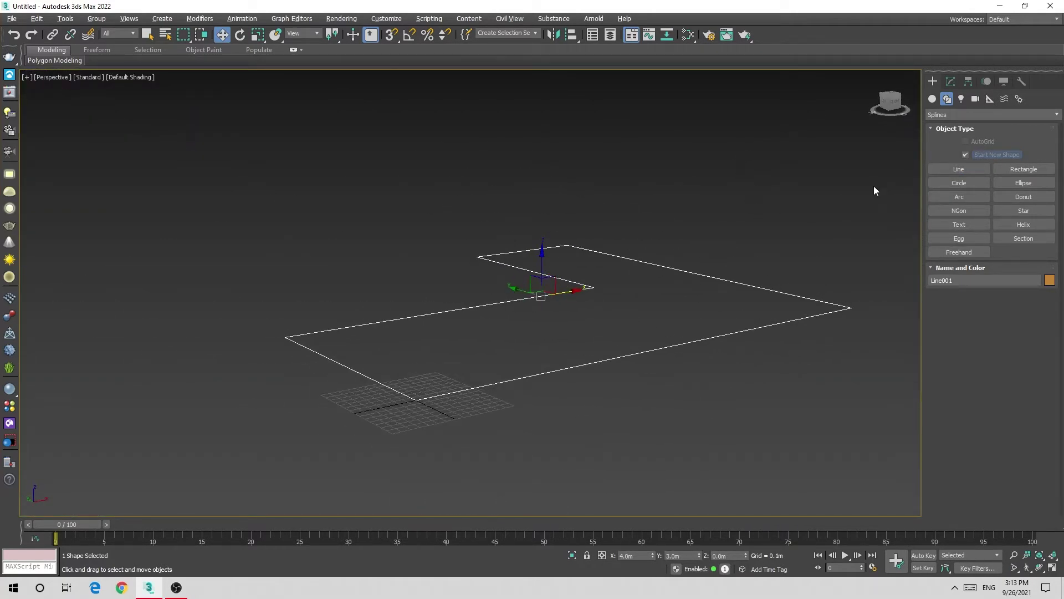
Add an Extrude modifier to Line001 with Amount 3.0m.
click(951, 81)
click(958, 115)
text(ex)
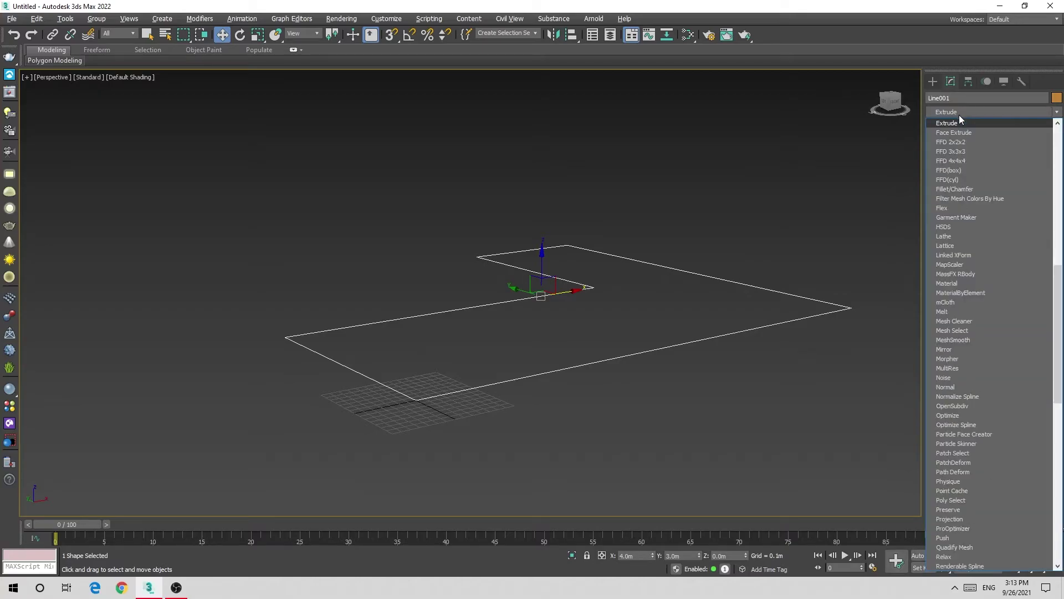
click(959, 123)
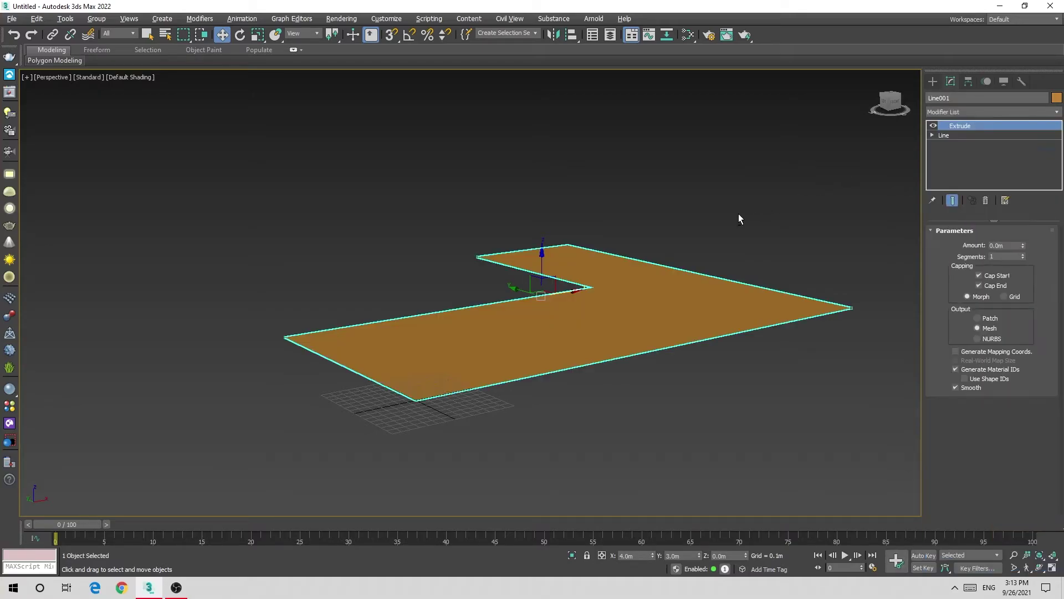
click(1006, 246)
text(3)
key(Return)
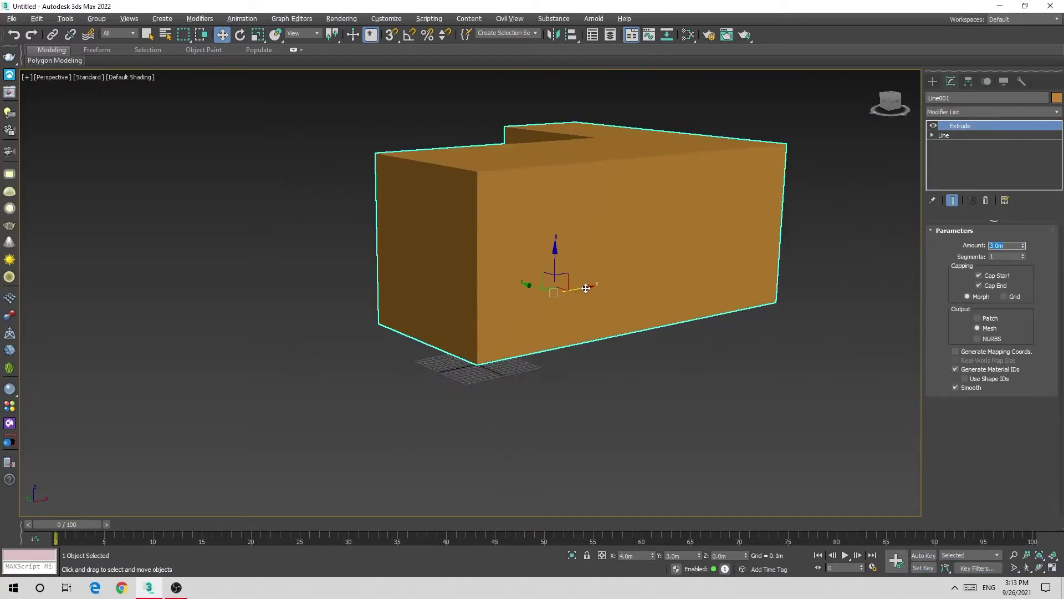
mouse_move(519, 375)
alt+middle_down()
mouse_move(660, 382)
mouse_move(650, 321)
mouse_move(515, 353)
alt+middle_up()
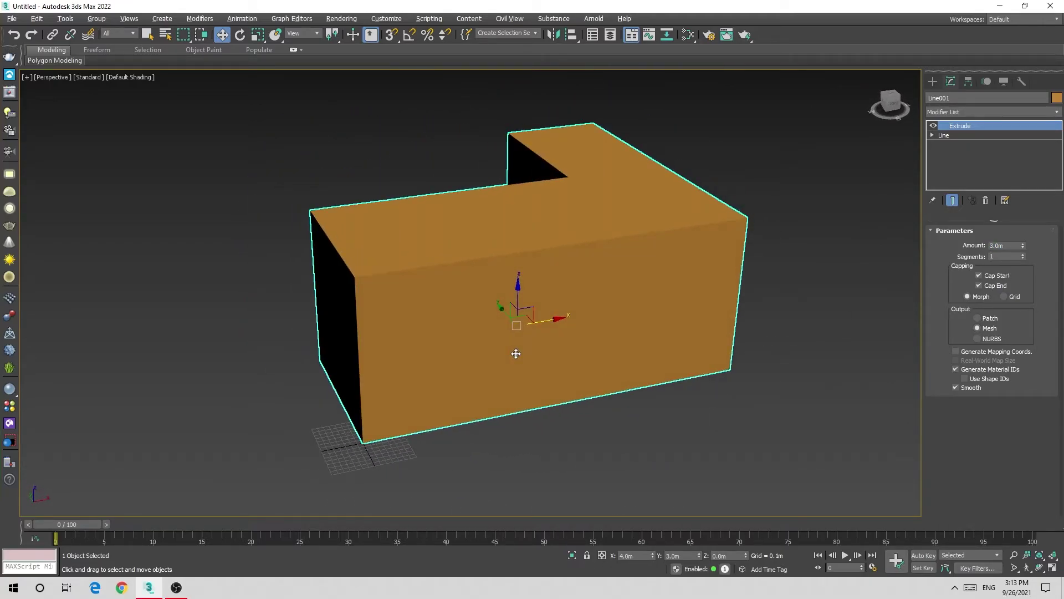
Turn on Edged Faces (F4) for the shaded L-block.
scroll(438, 305, down, 2)
scroll(509, 291, up, 3)
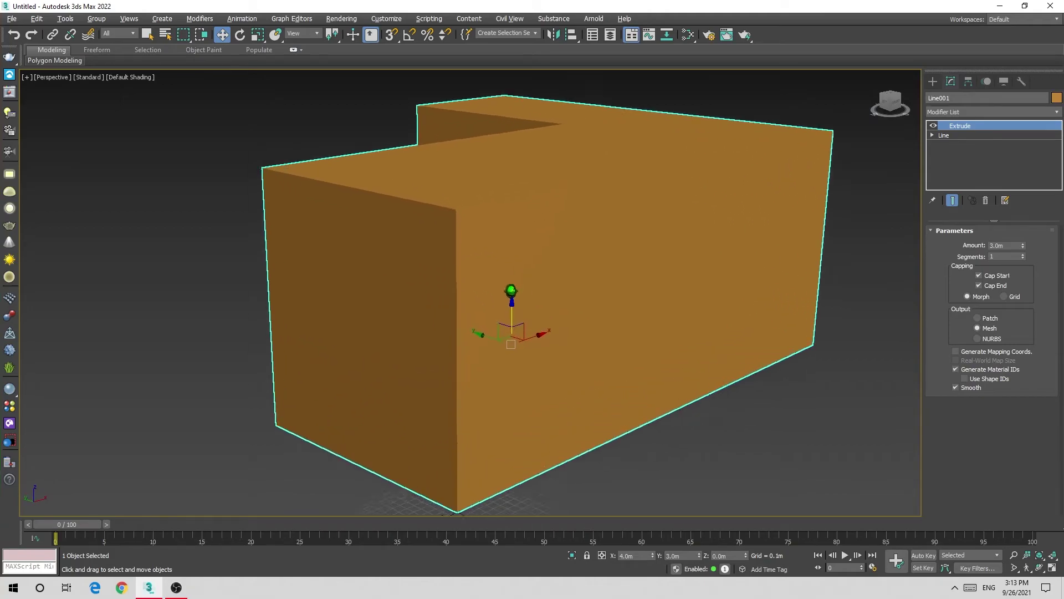
scroll(511, 290, up, 5)
scroll(510, 290, up, 3)
scroll(511, 291, up, 3)
scroll(511, 291, up, 1)
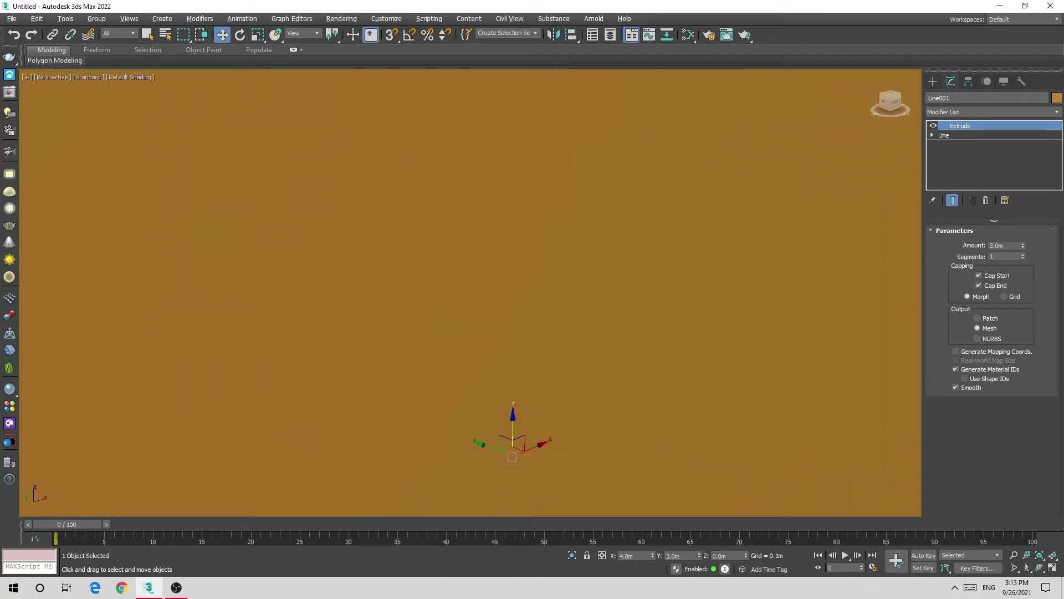
scroll(510, 291, up, 2)
key(F4)
Try DX Mode viewport shading, then set it back to Standard.
scroll(551, 254, down, 3)
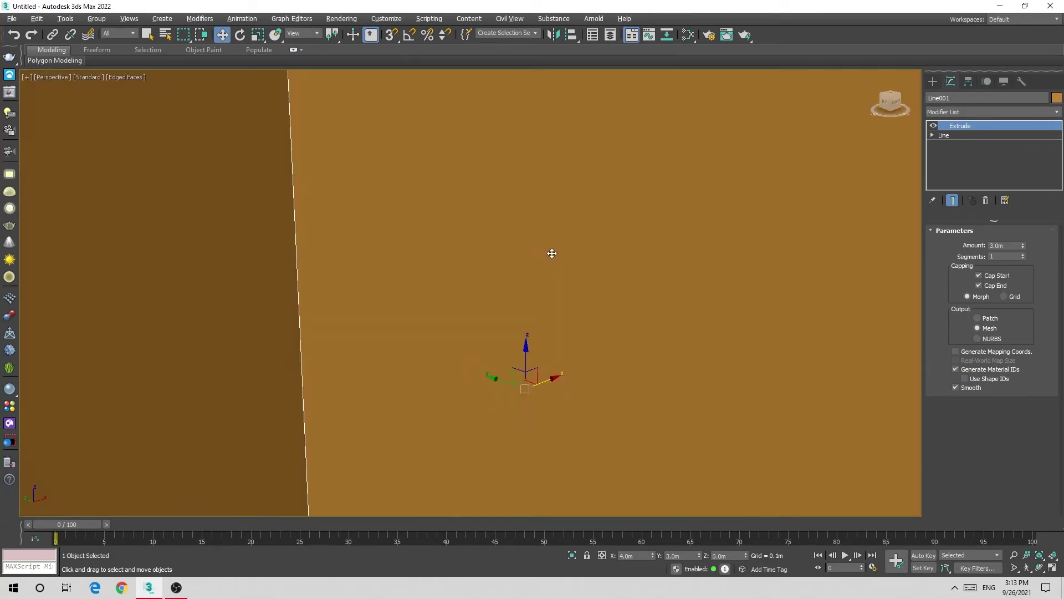
scroll(397, 161, up, 1)
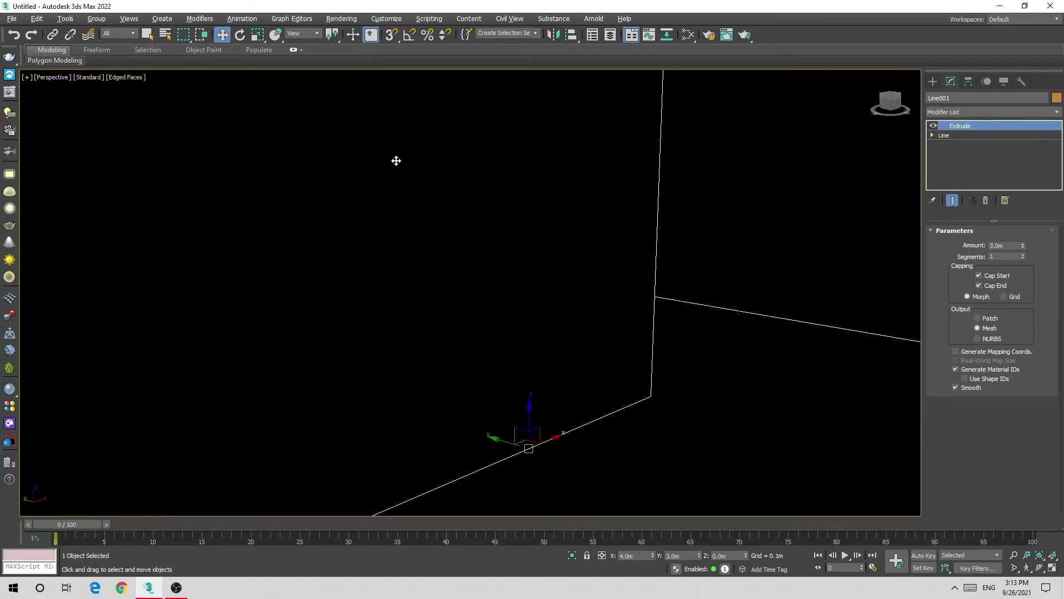
click(79, 78)
click(102, 168)
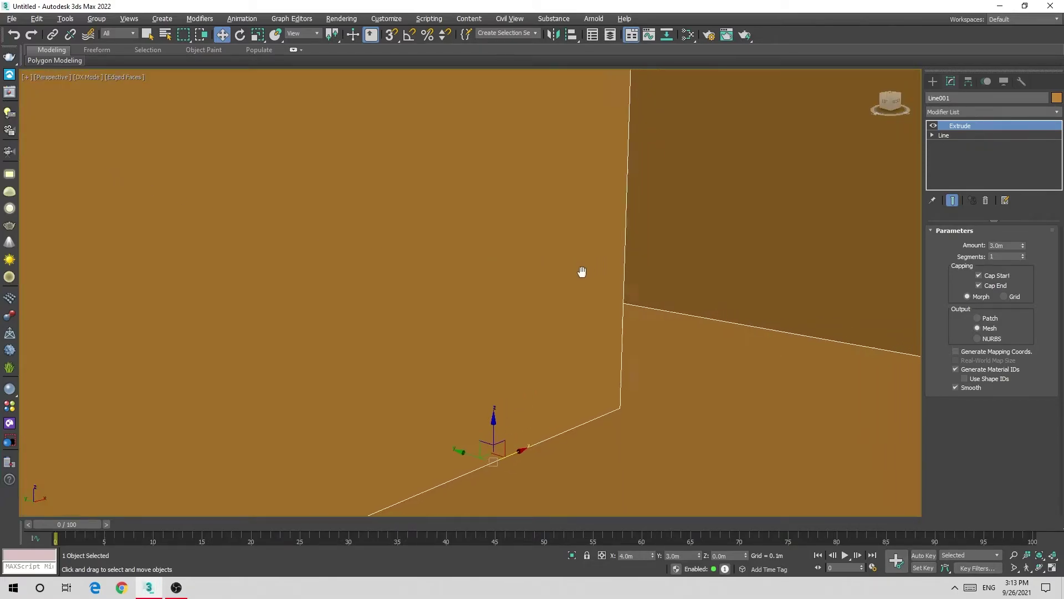
scroll(582, 274, up, 2)
middle_drag(587, 269, 574, 259)
scroll(568, 257, down, 4)
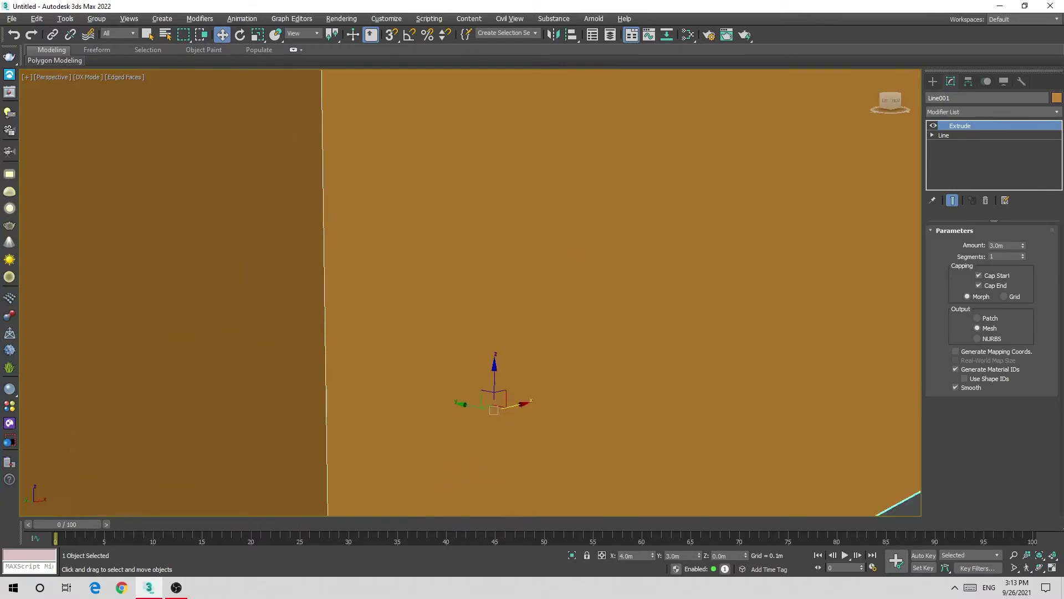
scroll(567, 256, down, 4)
click(87, 77)
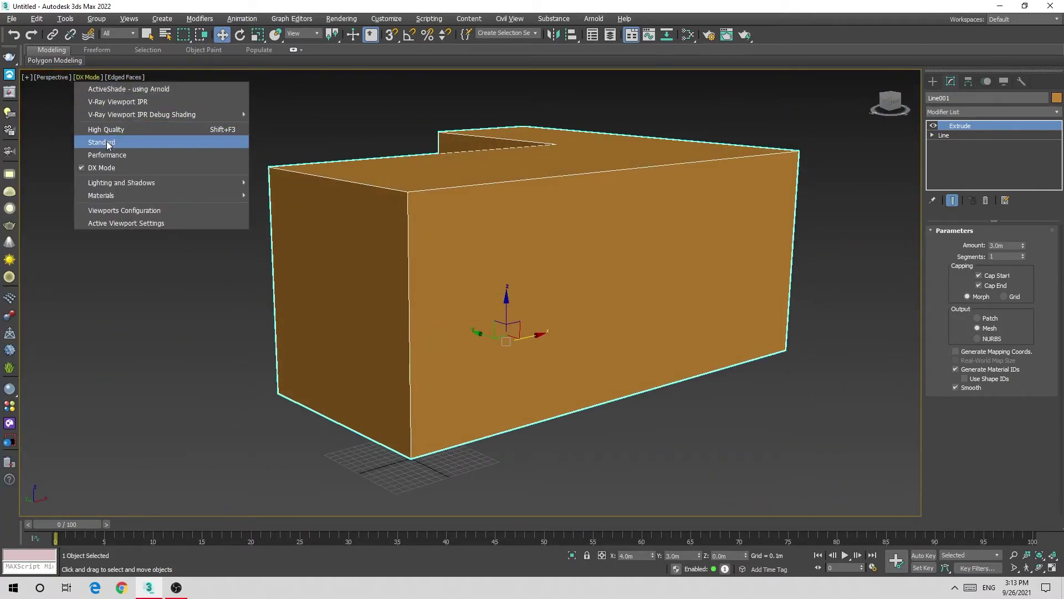
click(107, 143)
alt+middle_drag(602, 382, 593, 425)
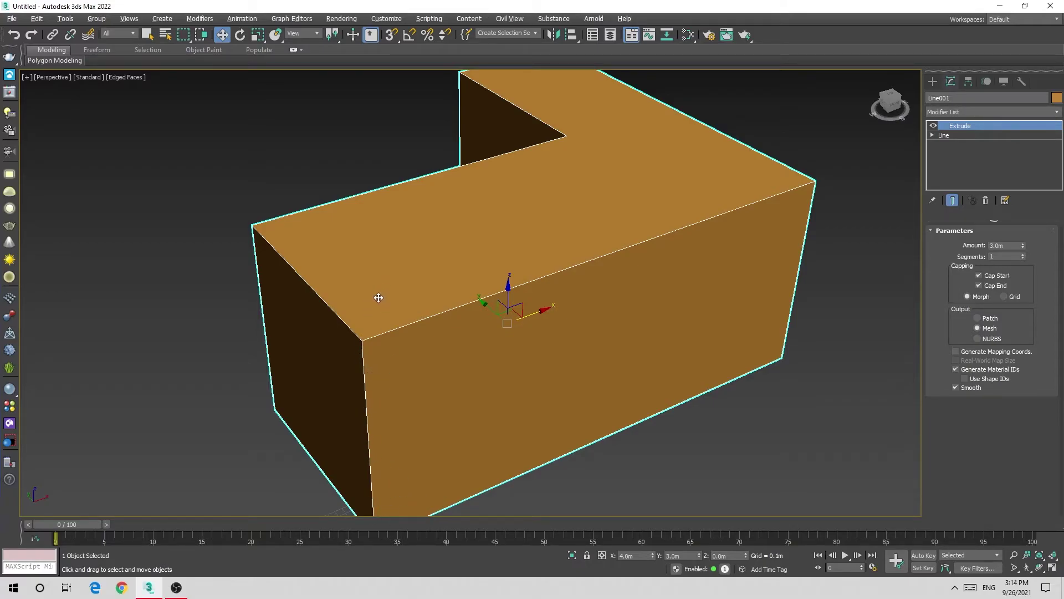
Deselect the L-block and maximize the Top viewport.
click(804, 368)
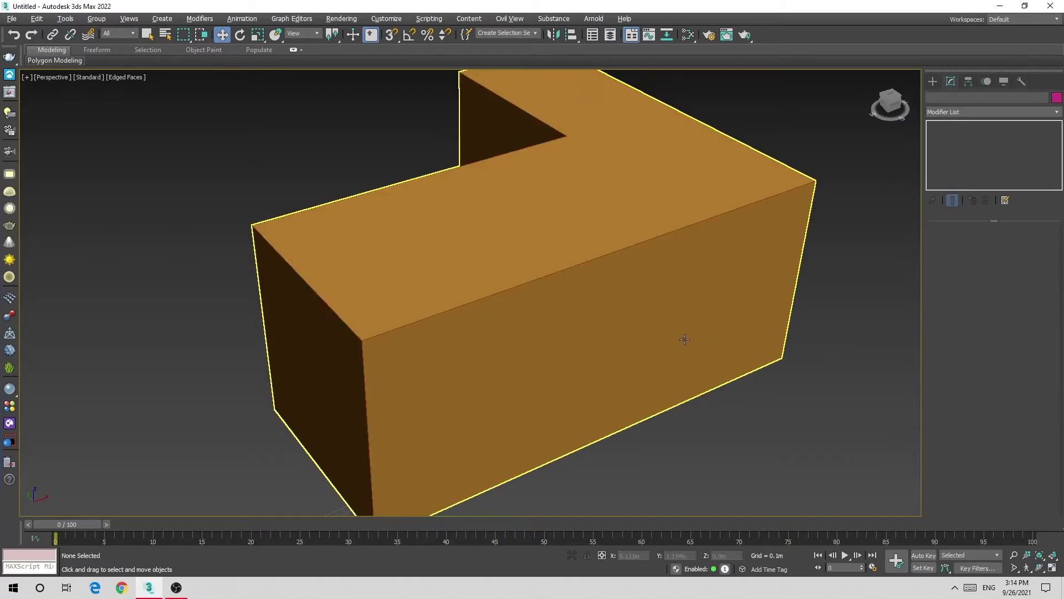
scroll(592, 347, down, 3)
alt+middle_drag(563, 355, 543, 367)
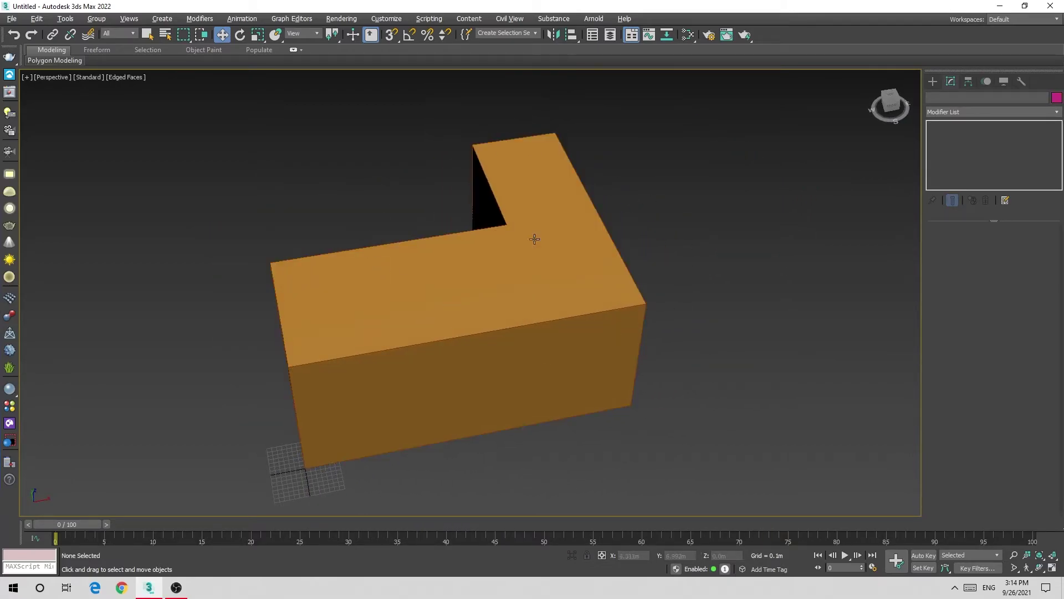
key(alt+w)
click(287, 208)
key(alt+w)
scroll(610, 339, down, 2)
Hide the grid and draw a rectangle and a circle beside the L outline.
key(g)
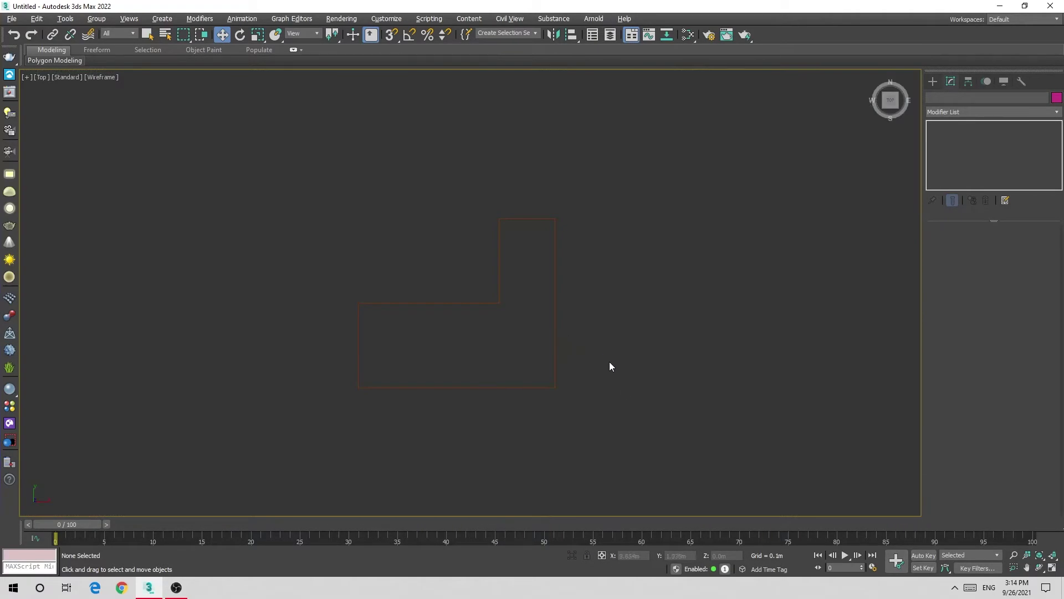
key(alt+w)
key(alt+w)
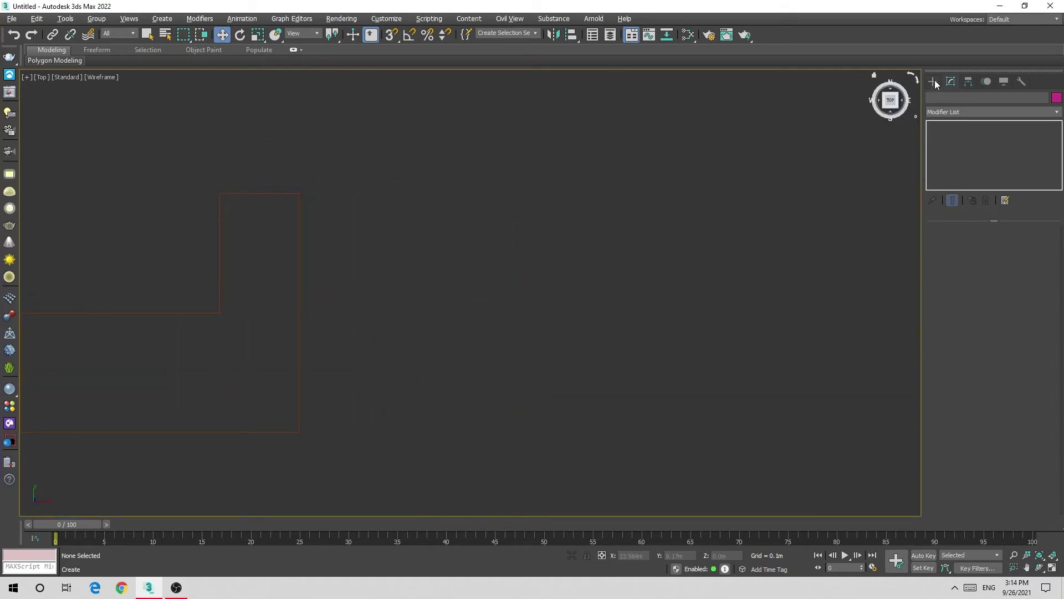
click(933, 81)
click(1023, 168)
mouse_move(455, 256)
mouse_down()
mouse_move(739, 416)
mouse_move(781, 426)
mouse_up()
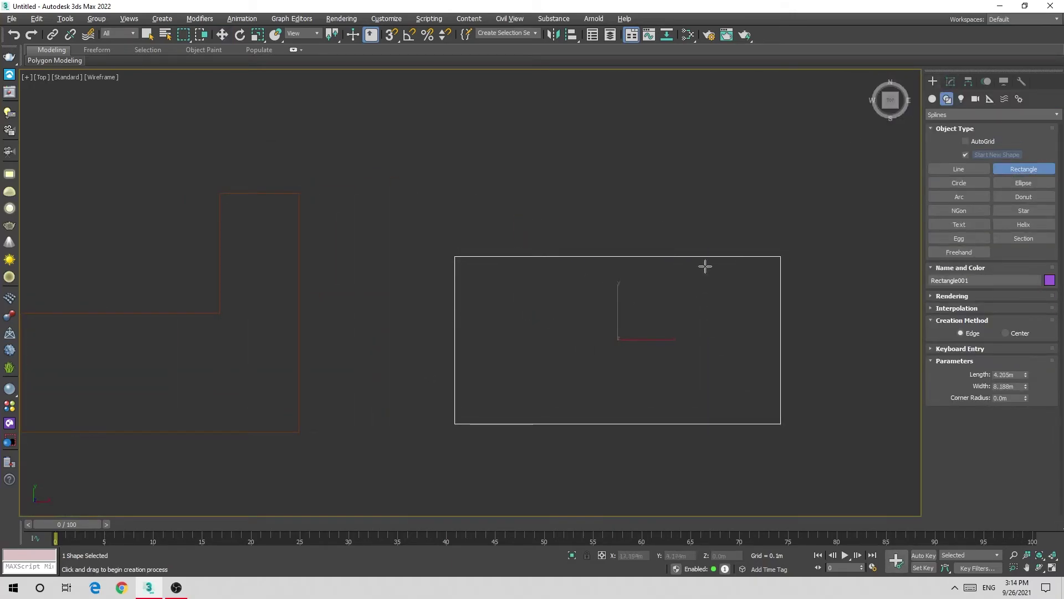
click(959, 182)
middle_drag(798, 336, 626, 333)
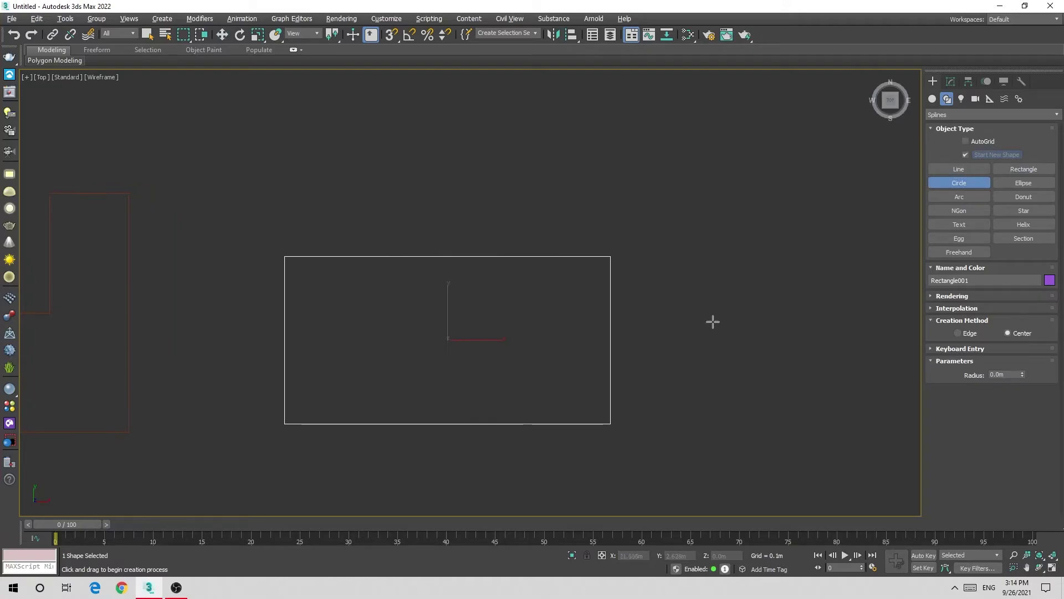
drag(714, 316, 743, 349)
key(w)
Convert the rectangle to an Editable Spline and attach the circle to it.
drag(586, 278, 585, 277)
right_click(558, 214)
mouse_move(615, 335)
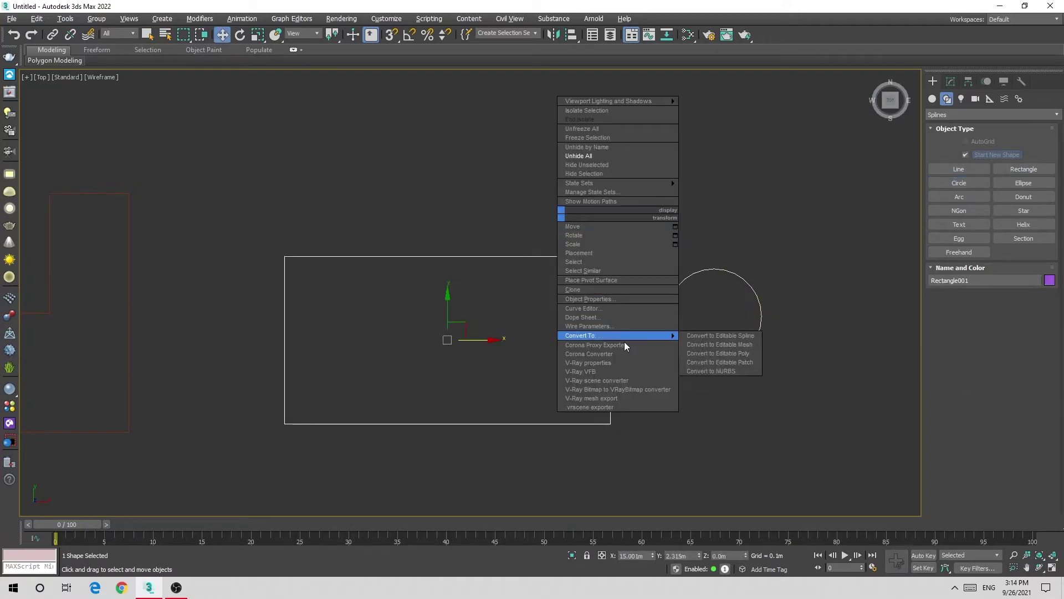
click(740, 335)
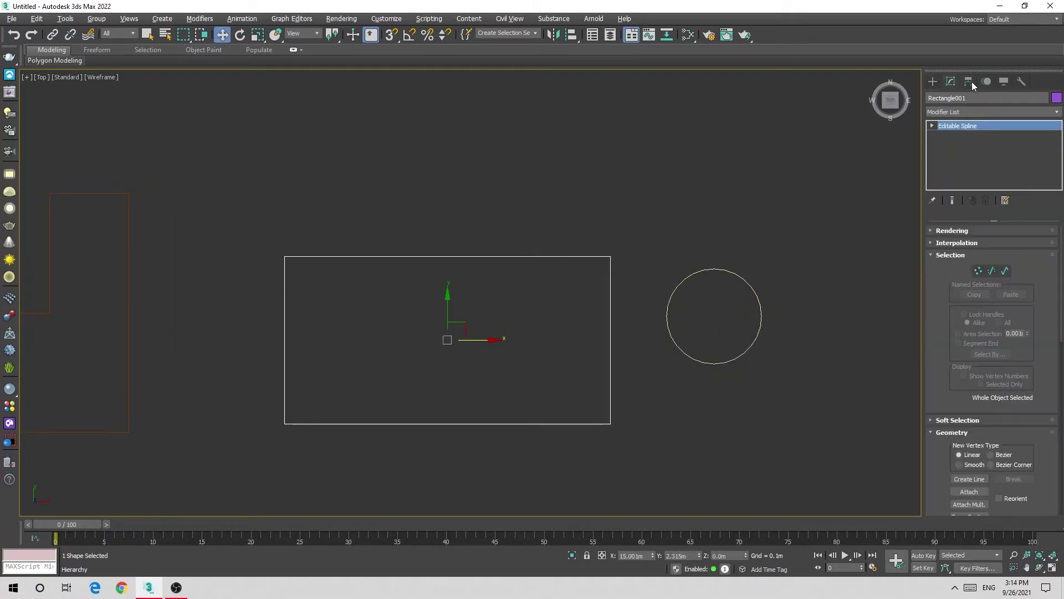
click(969, 491)
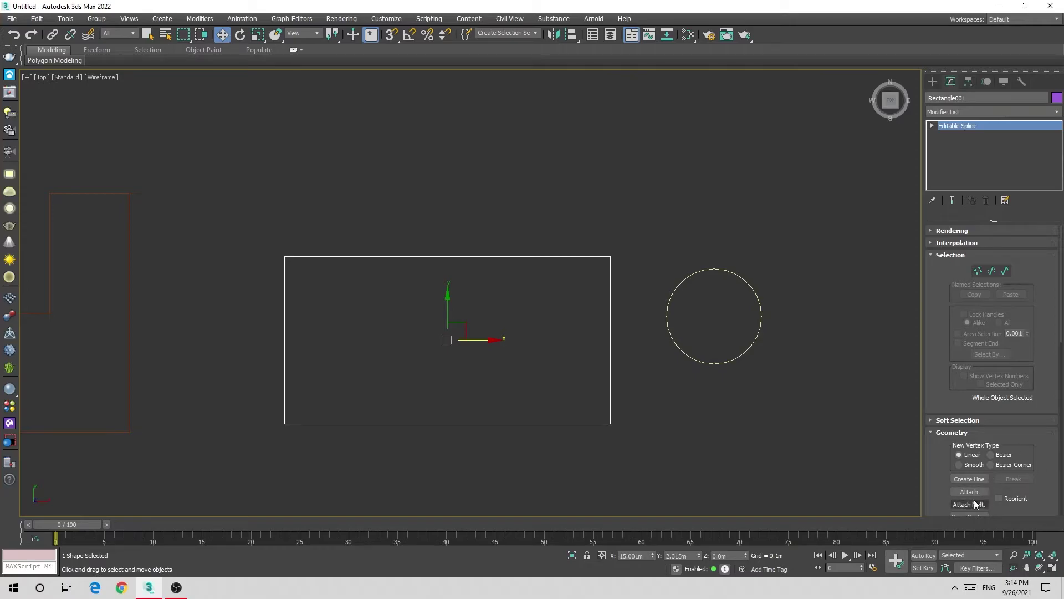
click(753, 352)
key(w)
key(p)
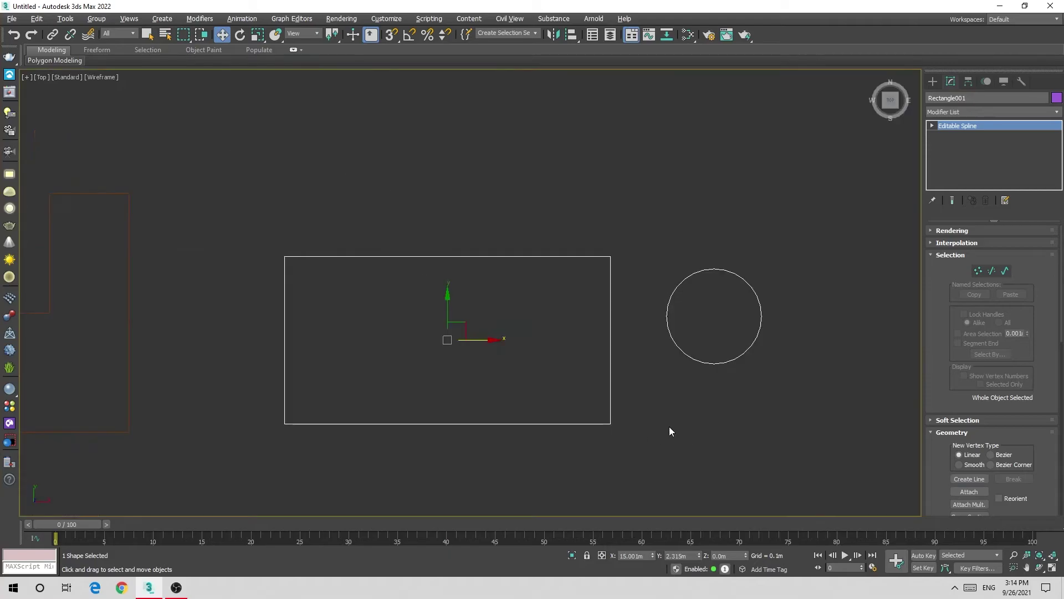
key(alt+w)
key(alt+w)
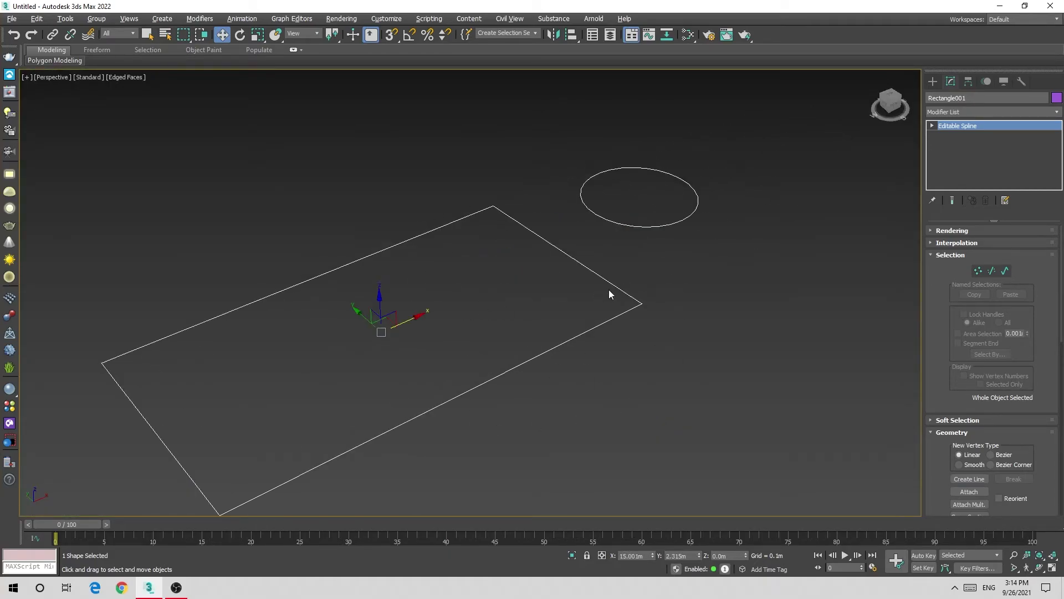
Add an Extrude modifier to the combined Rectangle001 shape.
scroll(610, 295, down, 3)
scroll(468, 332, up, 1)
scroll(486, 325, up, 3)
scroll(486, 325, up, 2)
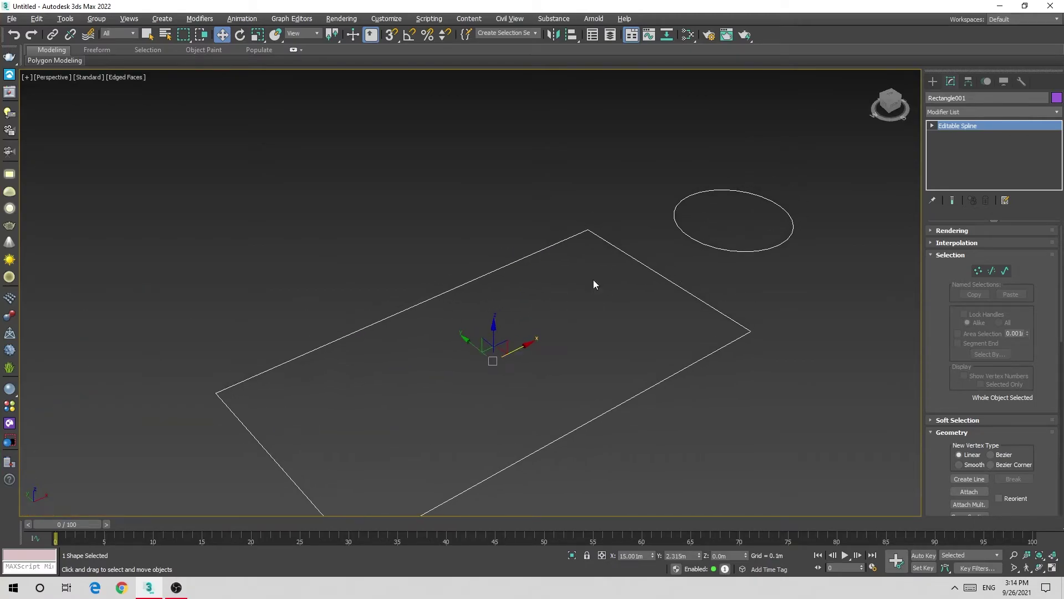
click(972, 111)
text(ex)
click(965, 123)
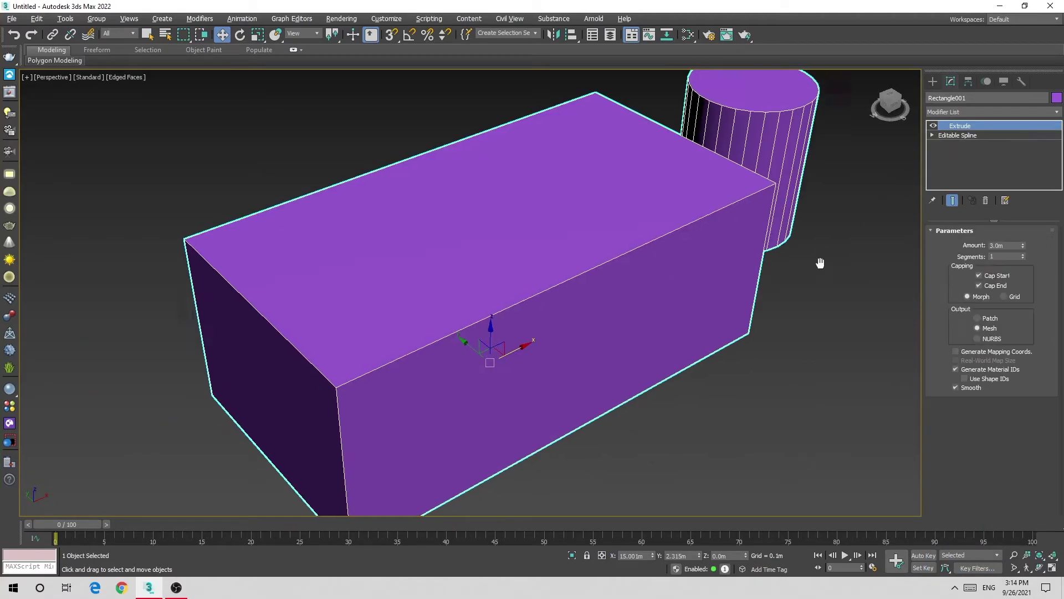
middle_drag(819, 262, 726, 365)
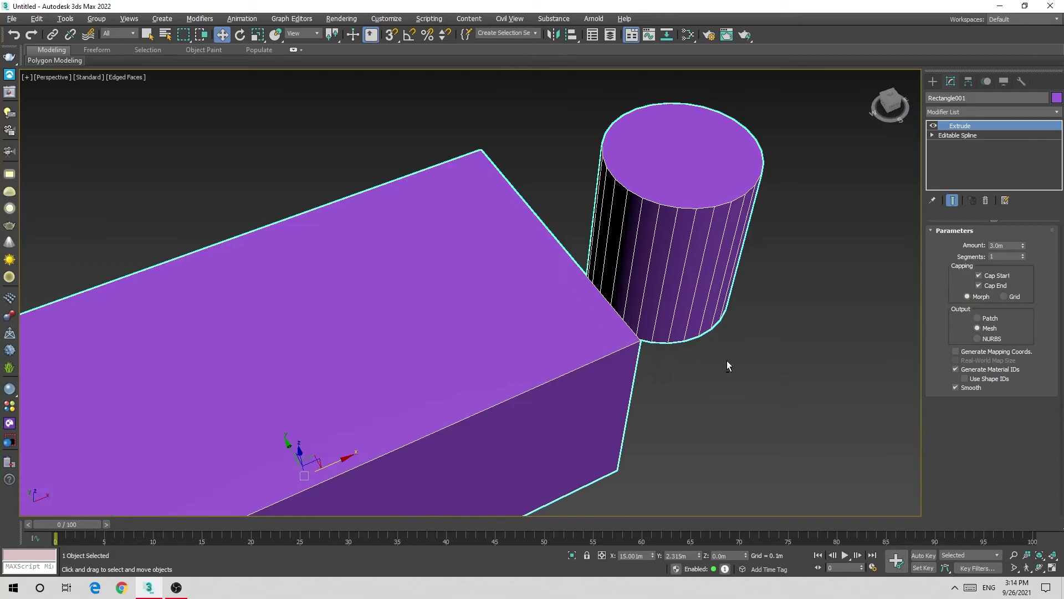
scroll(727, 361, down, 2)
scroll(727, 360, up, 1)
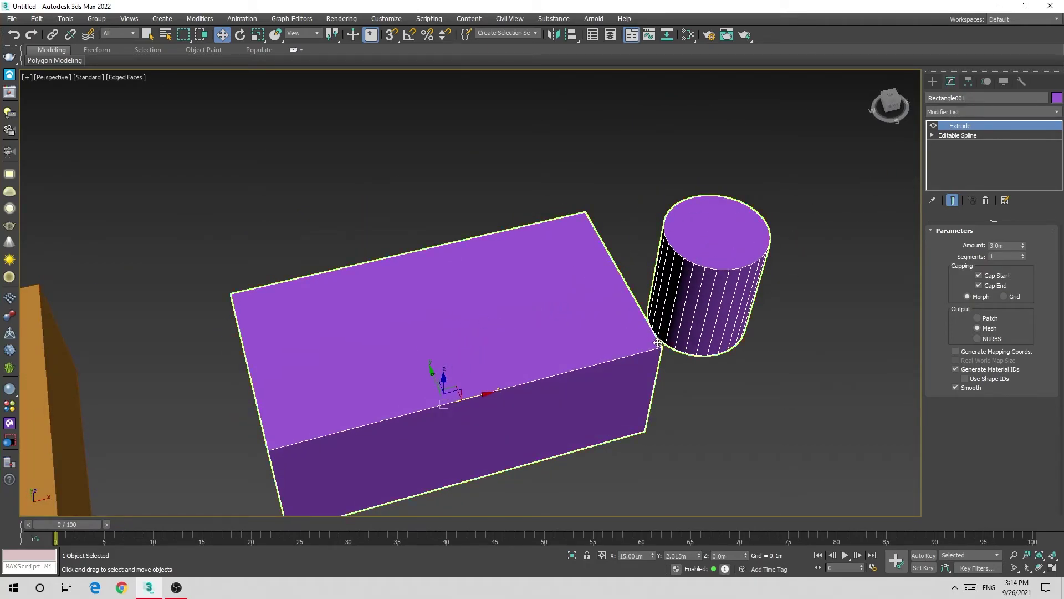
alt+middle_drag(422, 371, 460, 344)
At Spline level, move the circle into the rectangle's middle and check the hole.
click(966, 136)
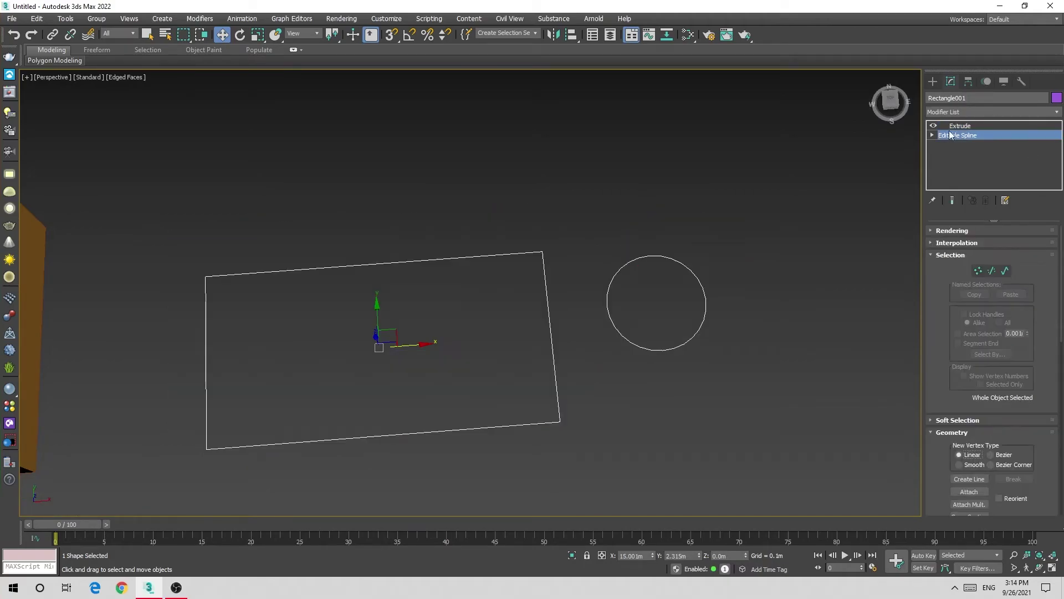
click(933, 126)
click(704, 299)
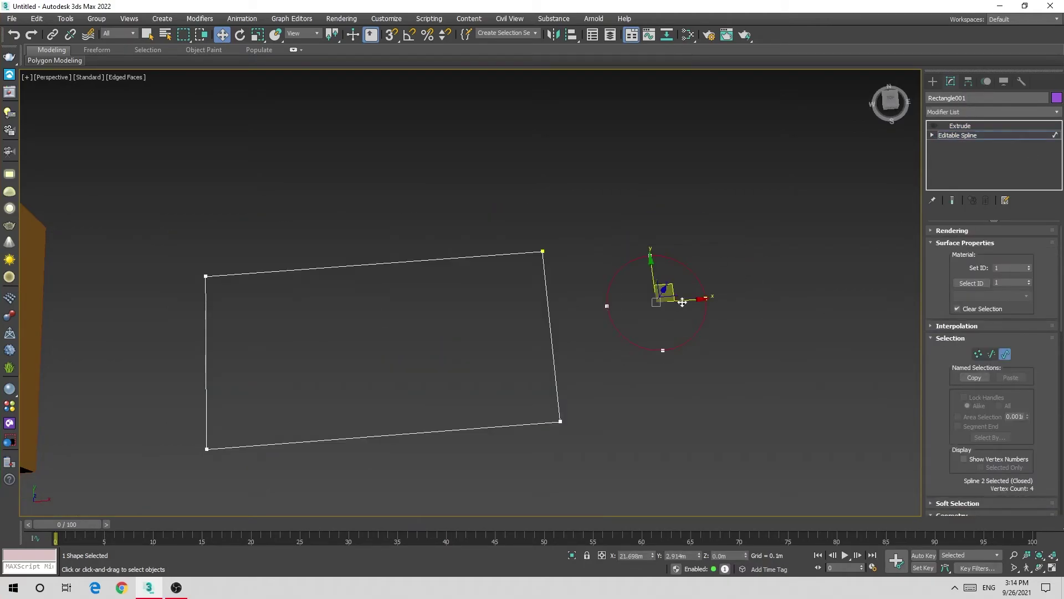
drag(684, 301, 472, 328)
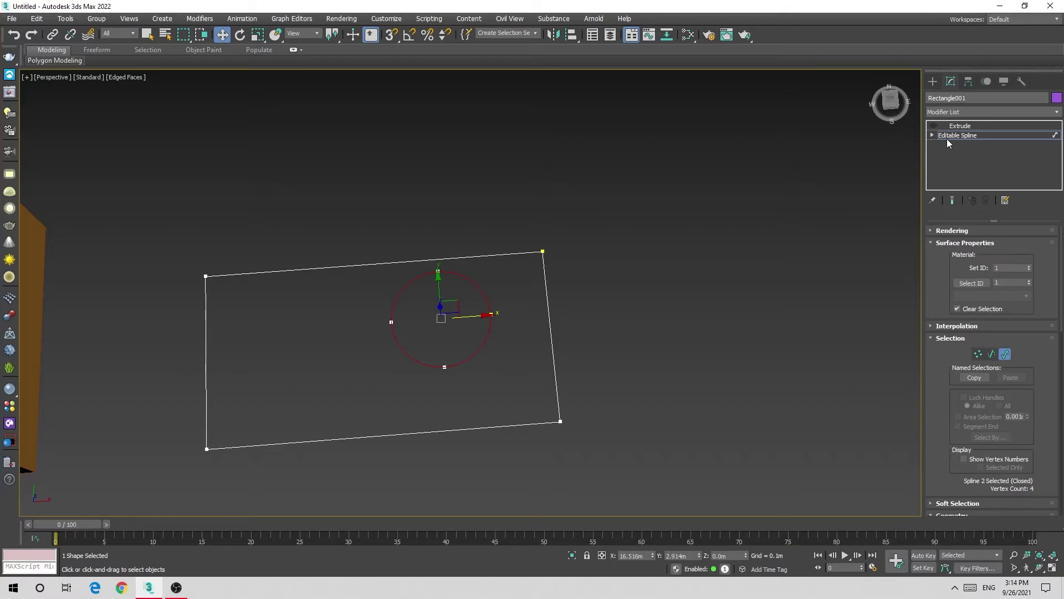
click(948, 137)
alt+middle_drag(561, 274, 542, 273)
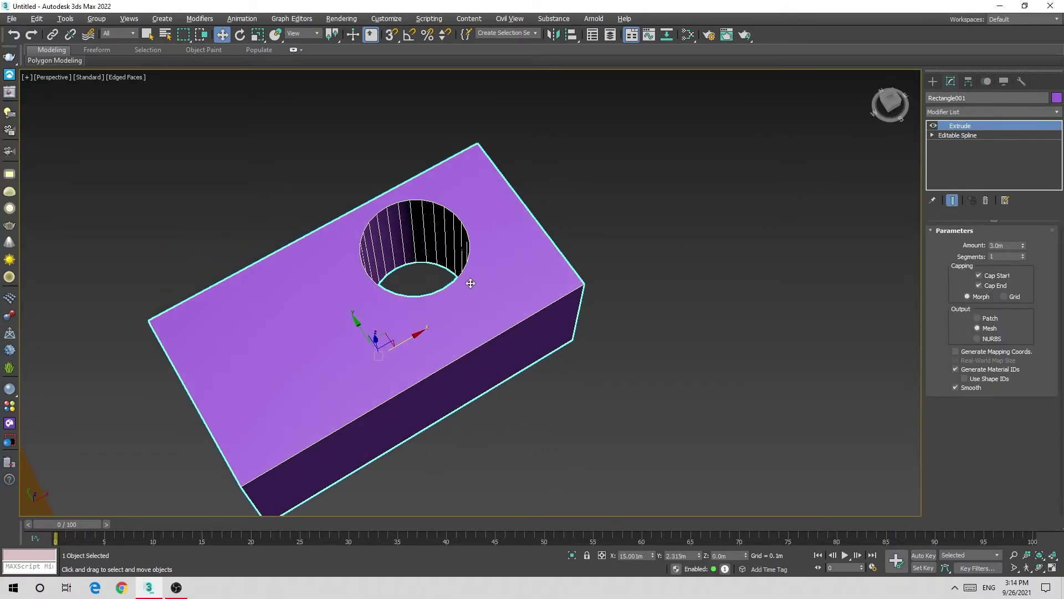
click(958, 135)
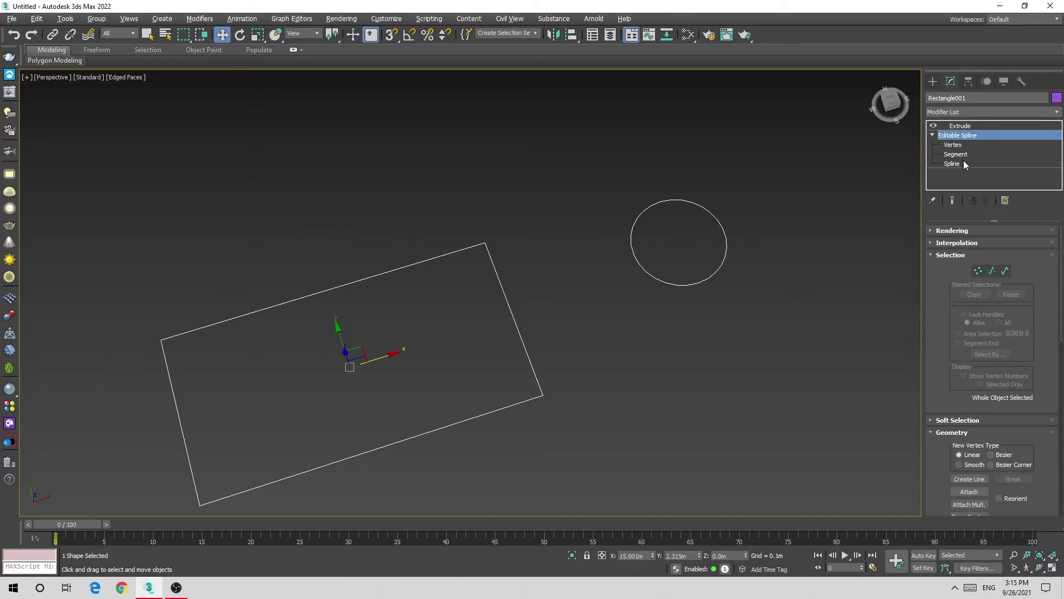
Reposition the circle spline to place the hole on the box top.
click(951, 165)
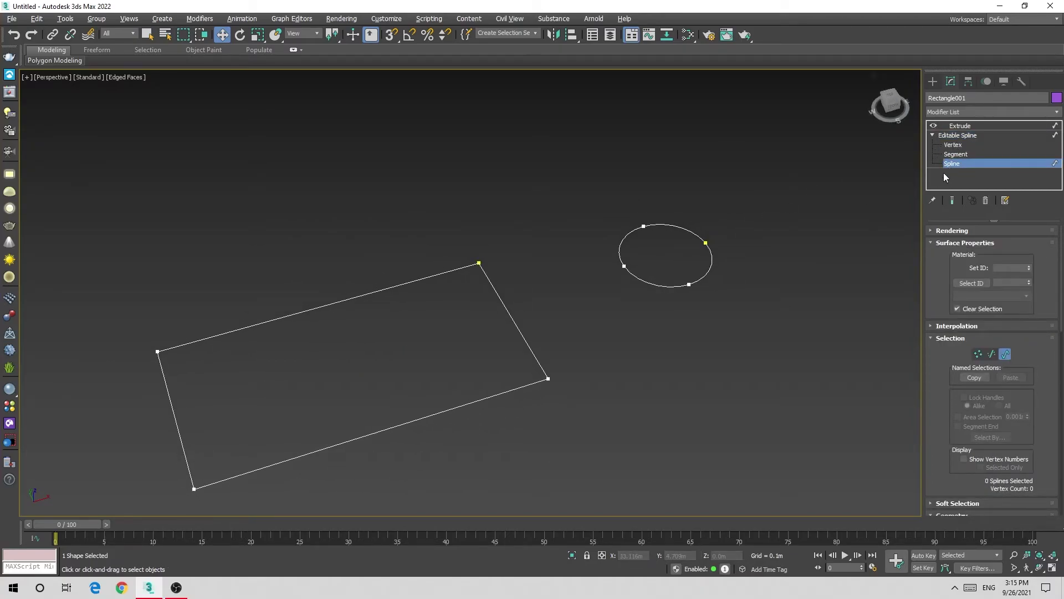
click(952, 201)
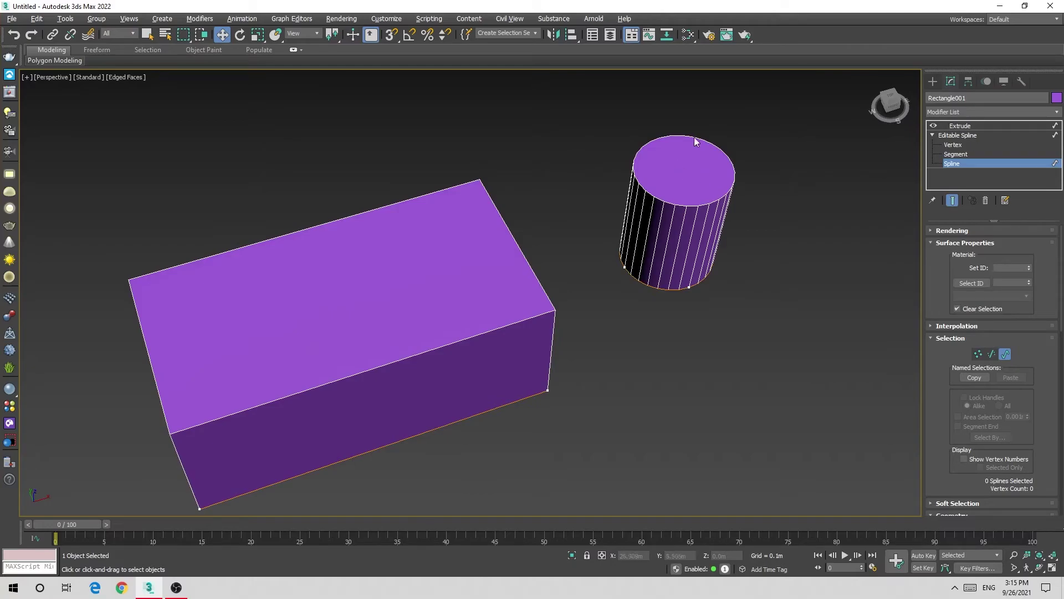
scroll(697, 142, down, 2)
scroll(743, 213, down, 3)
click(689, 263)
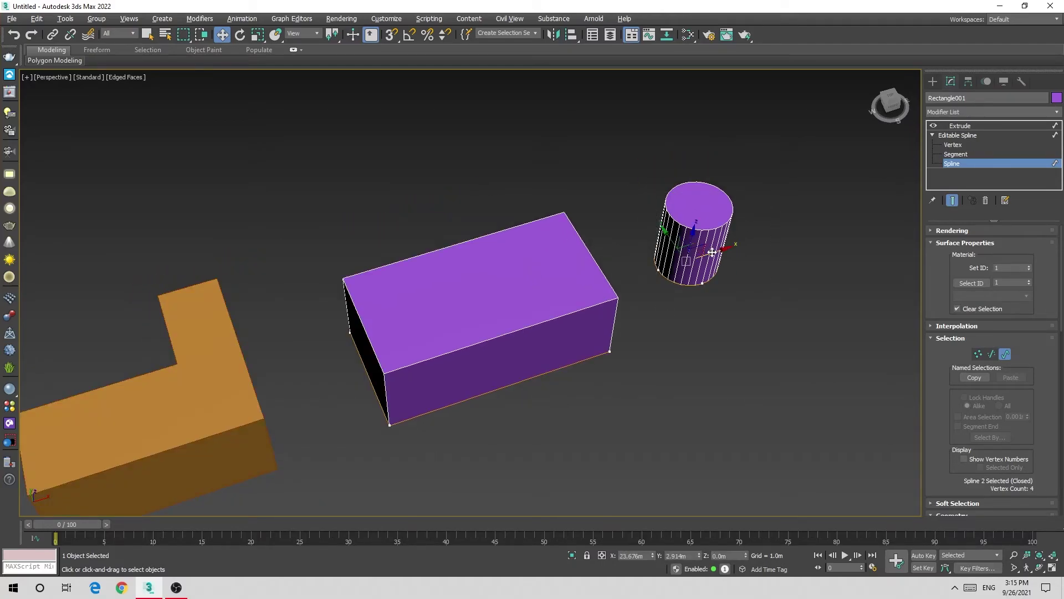
drag(711, 253, 530, 311)
alt+middle_drag(530, 311, 547, 316)
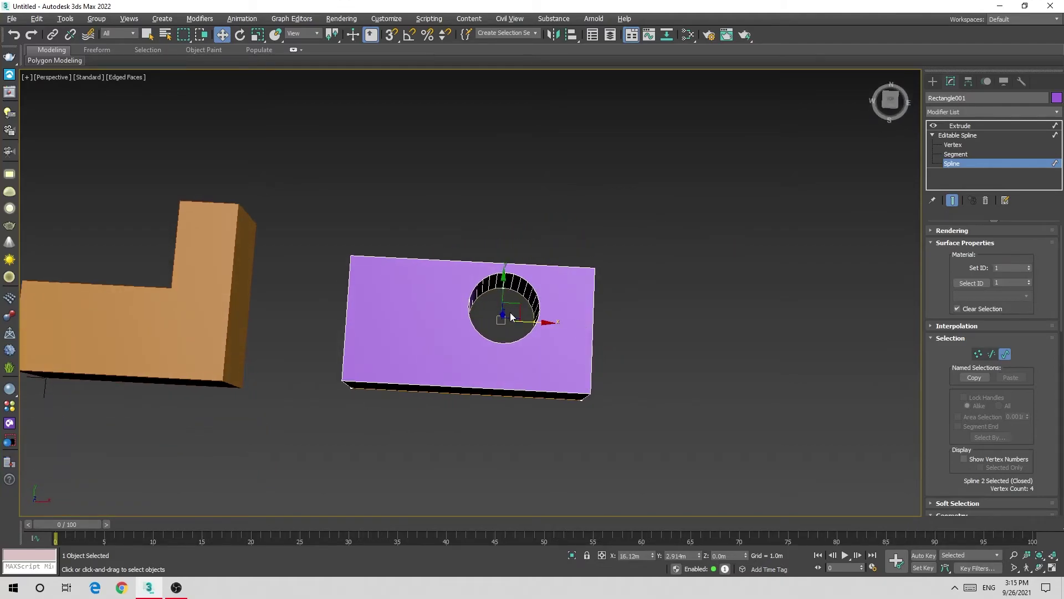
drag(511, 316, 468, 317)
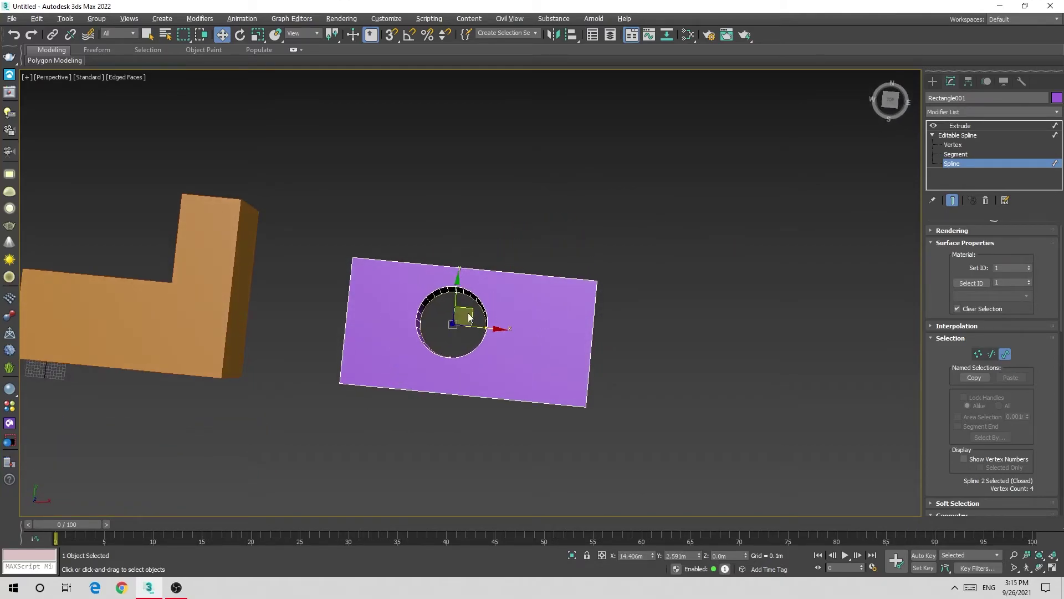
mouse_move(468, 317)
alt+middle_down()
mouse_move(460, 301)
mouse_move(636, 268)
alt+middle_up()
scroll(460, 302, up, 5)
Give the circle a 0.33m outline for a ring hole, then select the purple box.
click(957, 136)
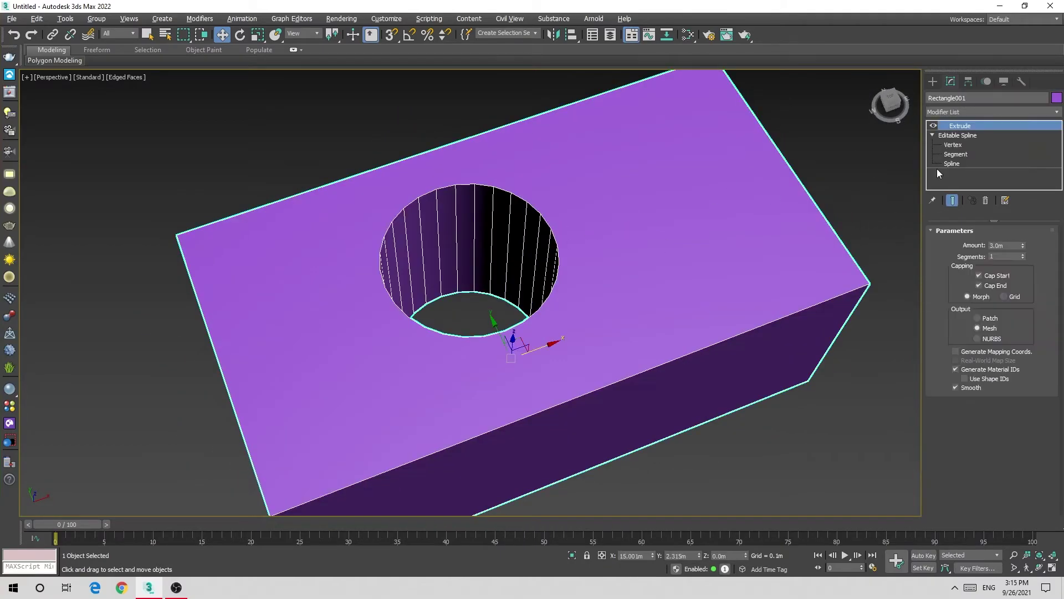
click(951, 164)
key(3)
key(3)
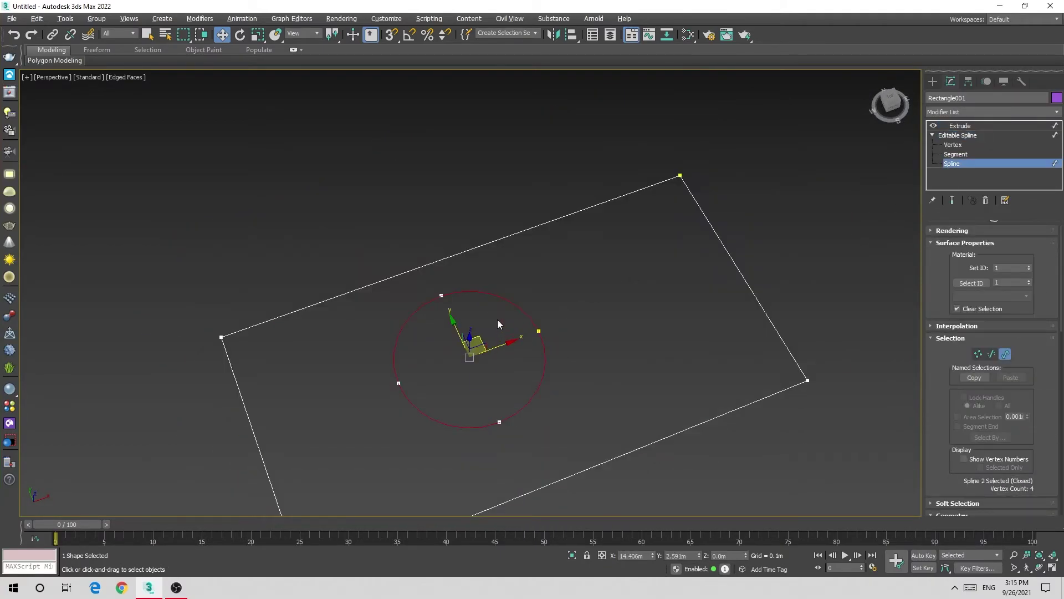
scroll(1042, 466, down, 5)
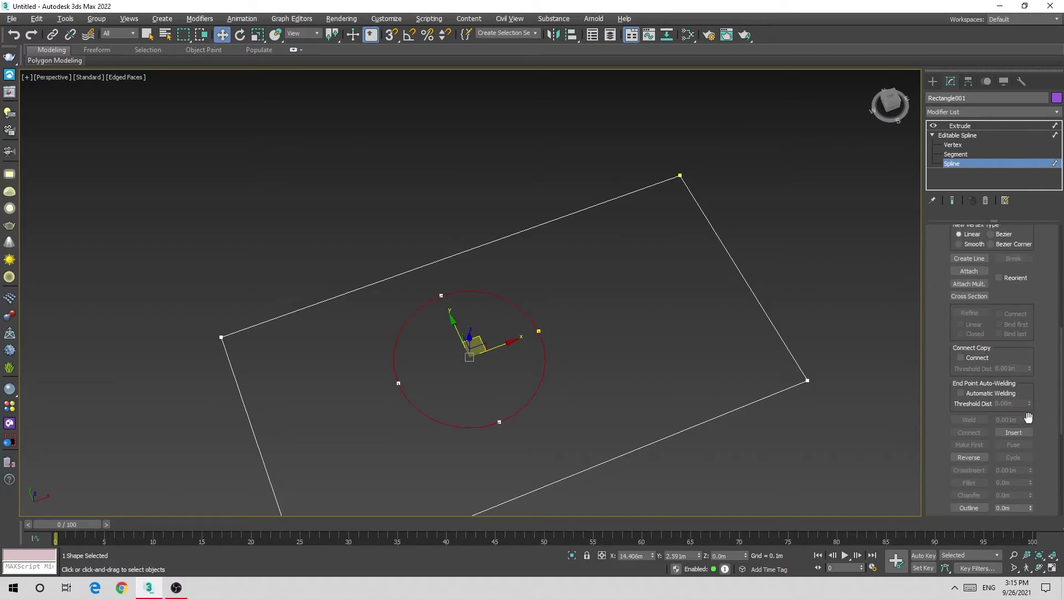
drag(1030, 507, 1030, 492)
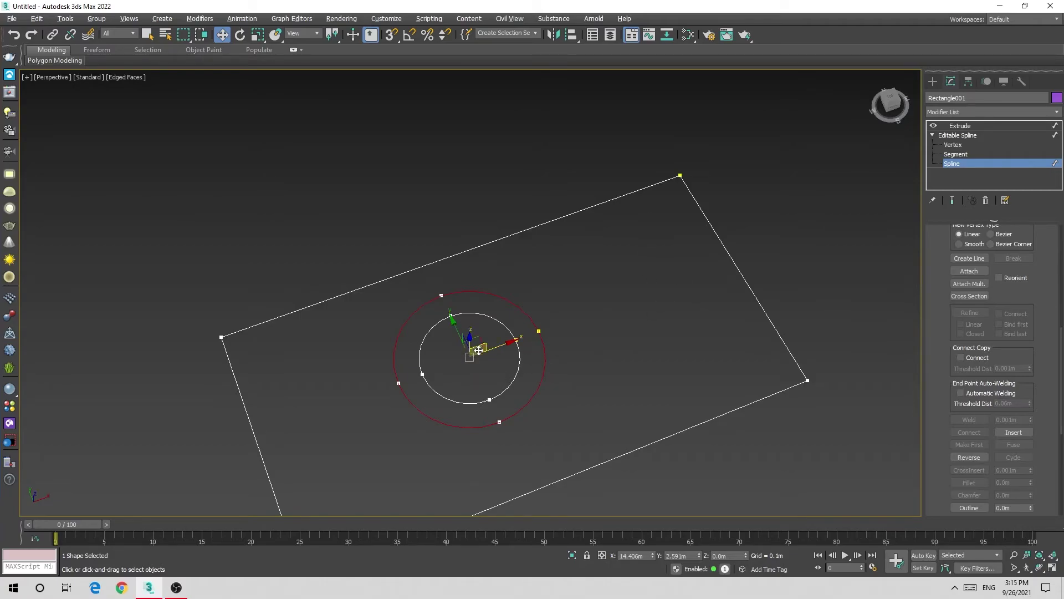
click(952, 135)
click(808, 181)
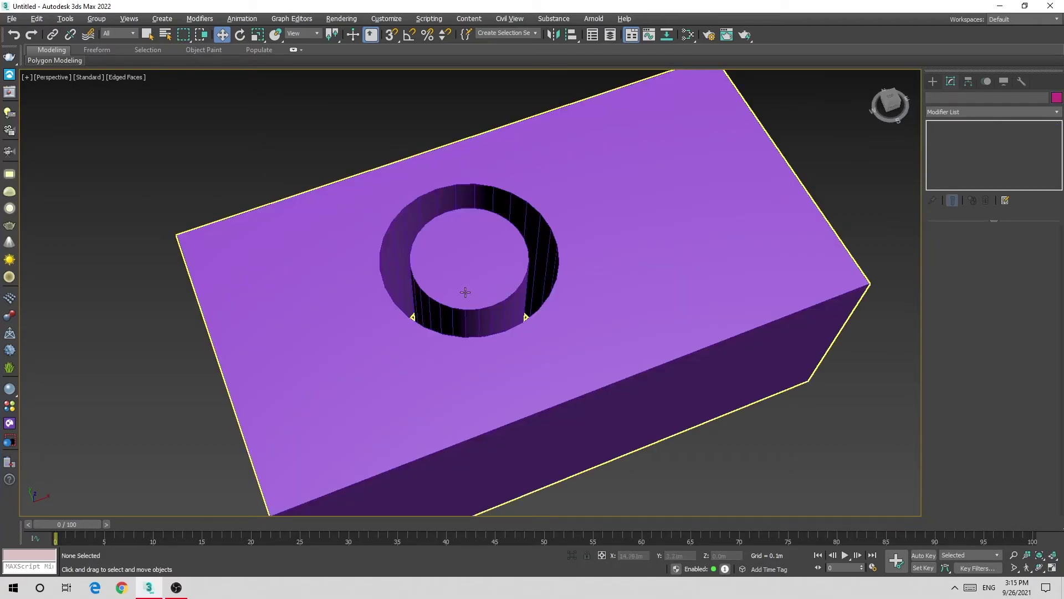
mouse_move(466, 294)
alt+middle_down()
mouse_move(584, 299)
mouse_move(502, 331)
mouse_move(474, 297)
alt+middle_up()
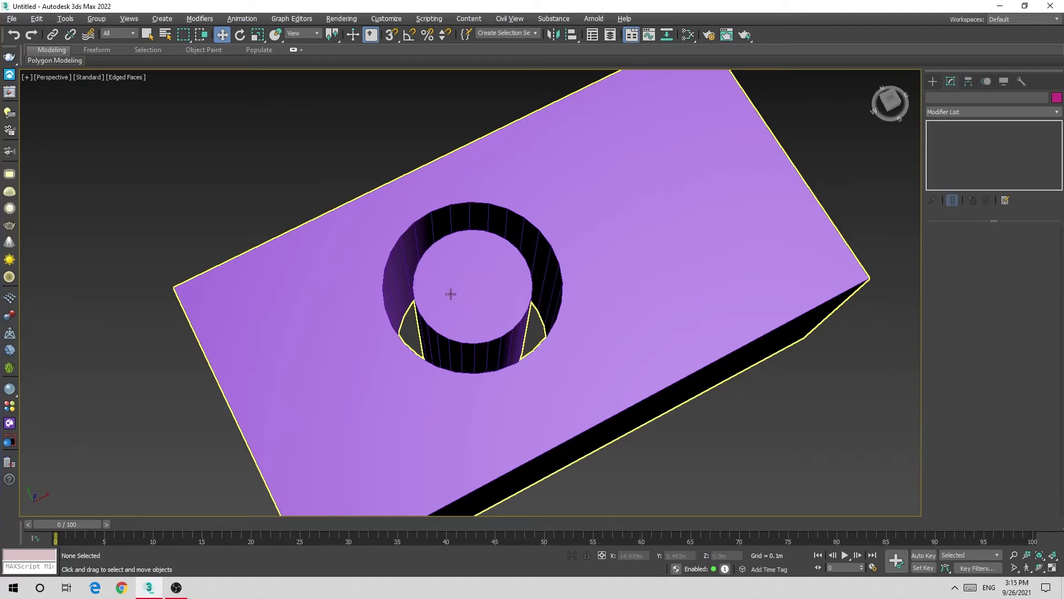
scroll(824, 255, down, 5)
drag(874, 147, 651, 370)
Delete the purple box and remove the Extrude modifier from the L-shape.
key(Delete)
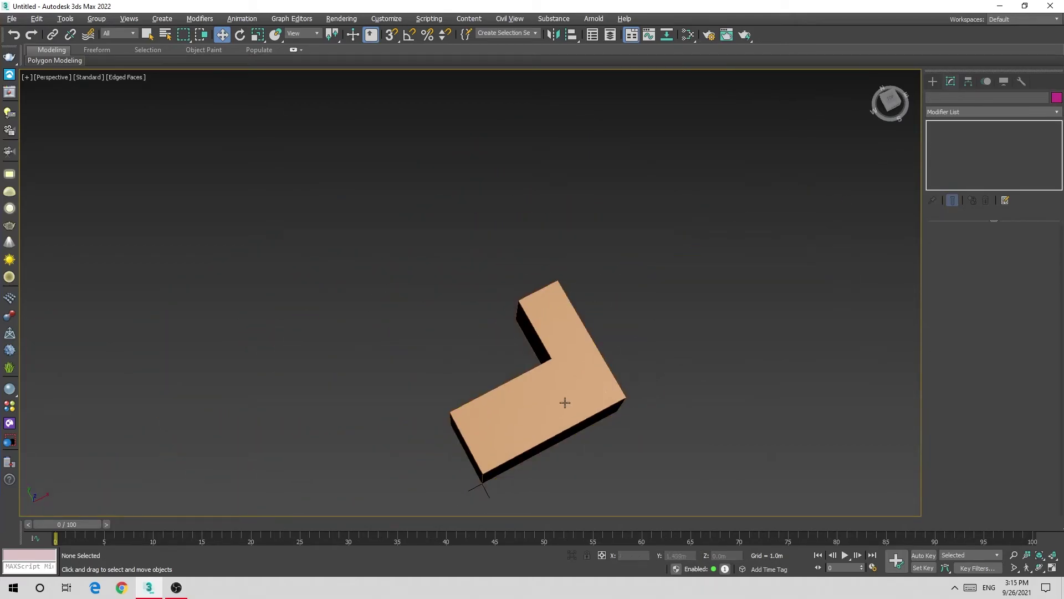
click(564, 402)
key(z)
mouse_move(560, 403)
alt+middle_down()
mouse_move(541, 330)
mouse_move(526, 328)
alt+middle_up()
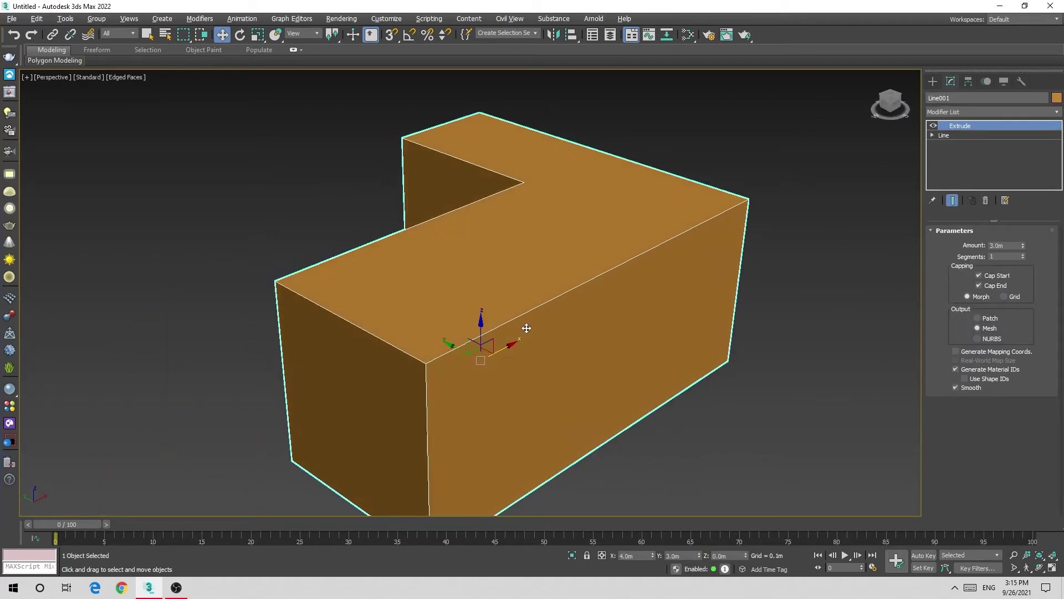
click(987, 201)
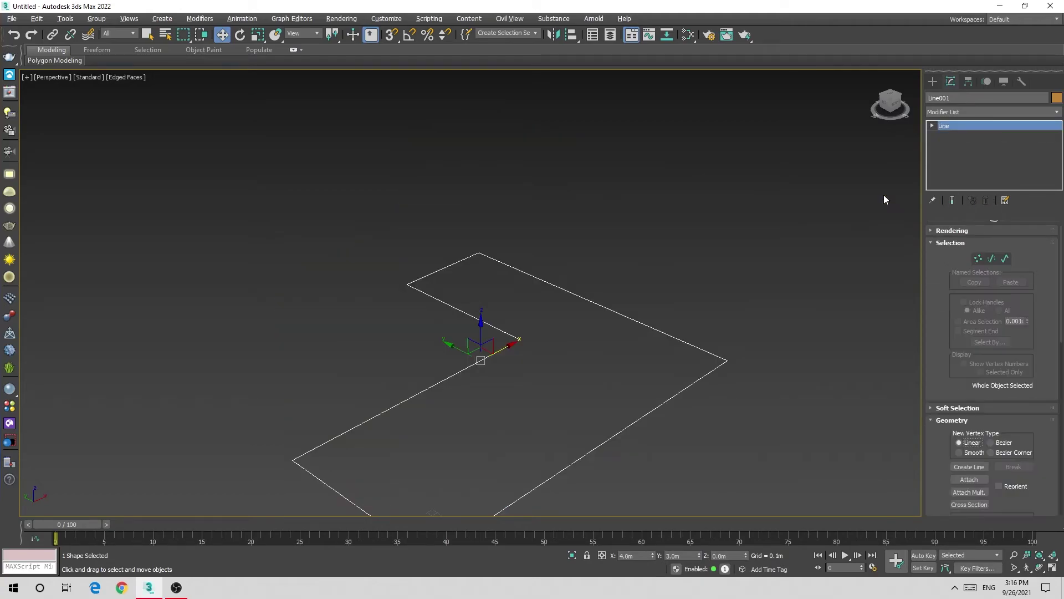
Outline the L spline by 0.1 and re-apply Extrude to form thin walls.
key(3)
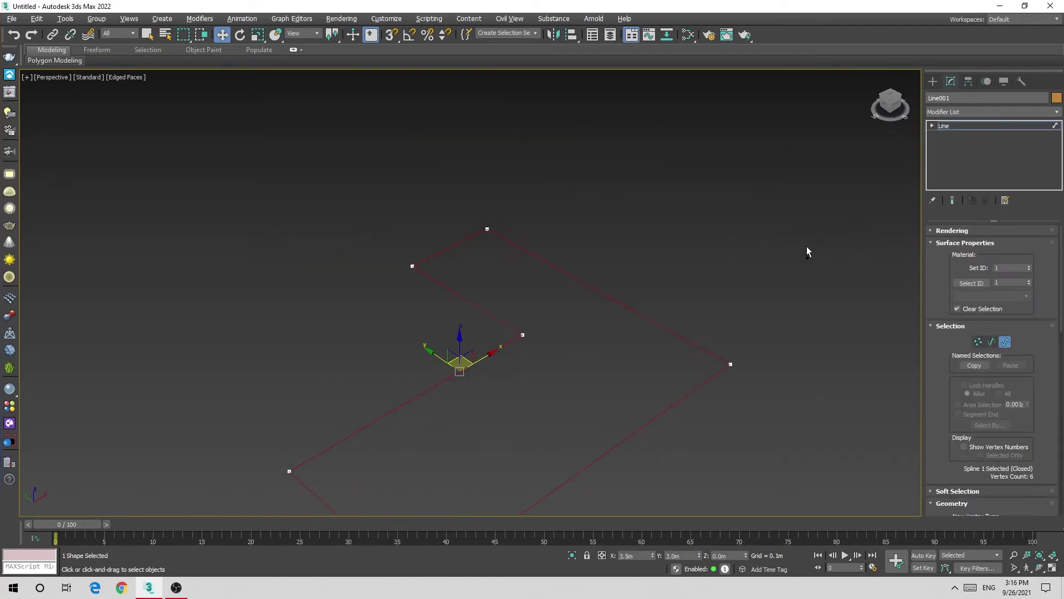
middle_drag(693, 368, 710, 275)
scroll(1021, 436, down, 5)
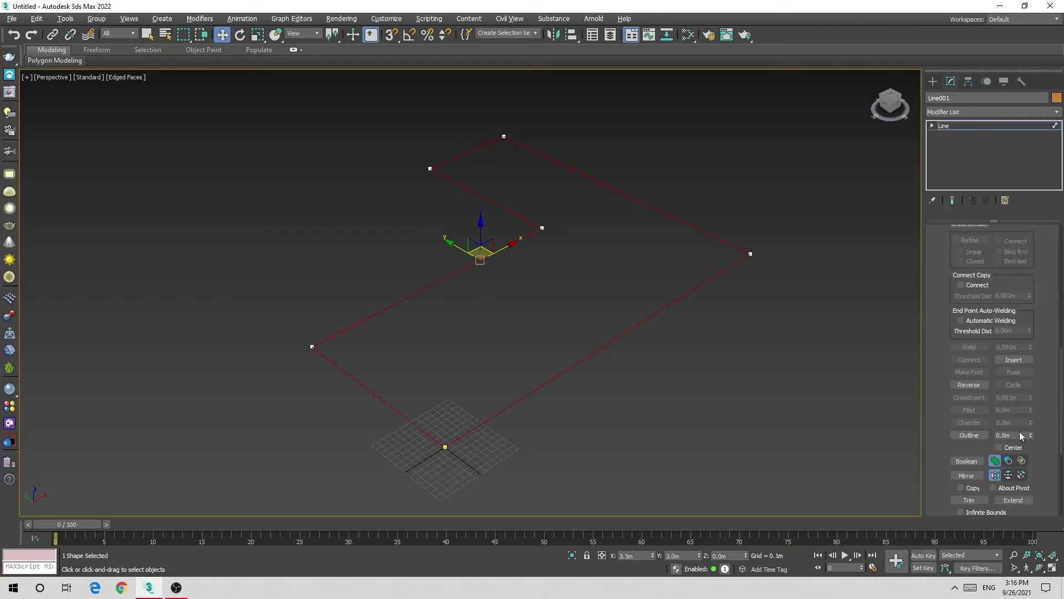
drag(1030, 438, 1030, 420)
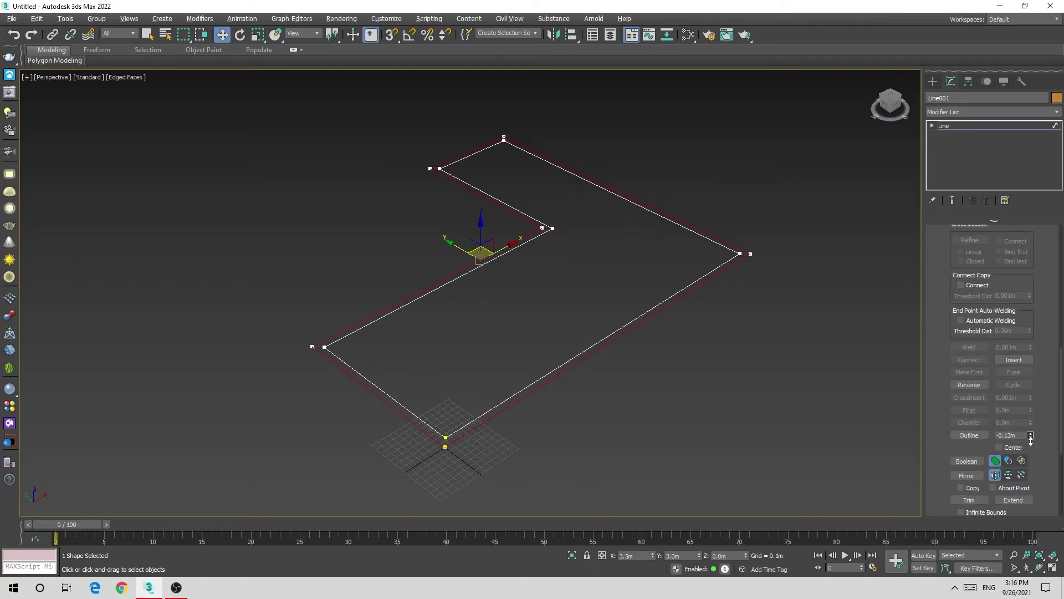
right_click(1029, 421)
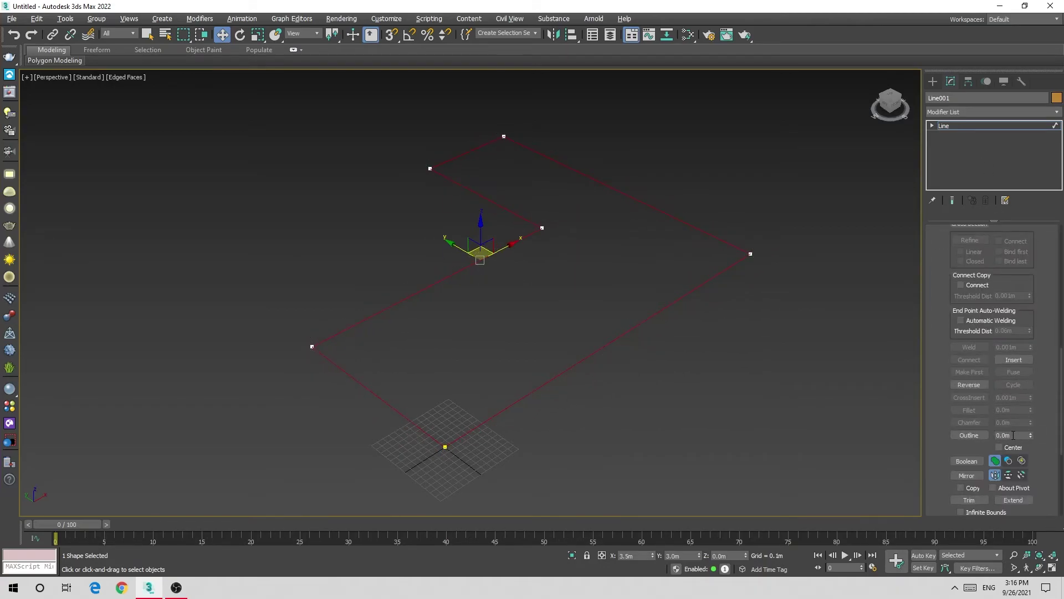
click(1007, 436)
key(Return)
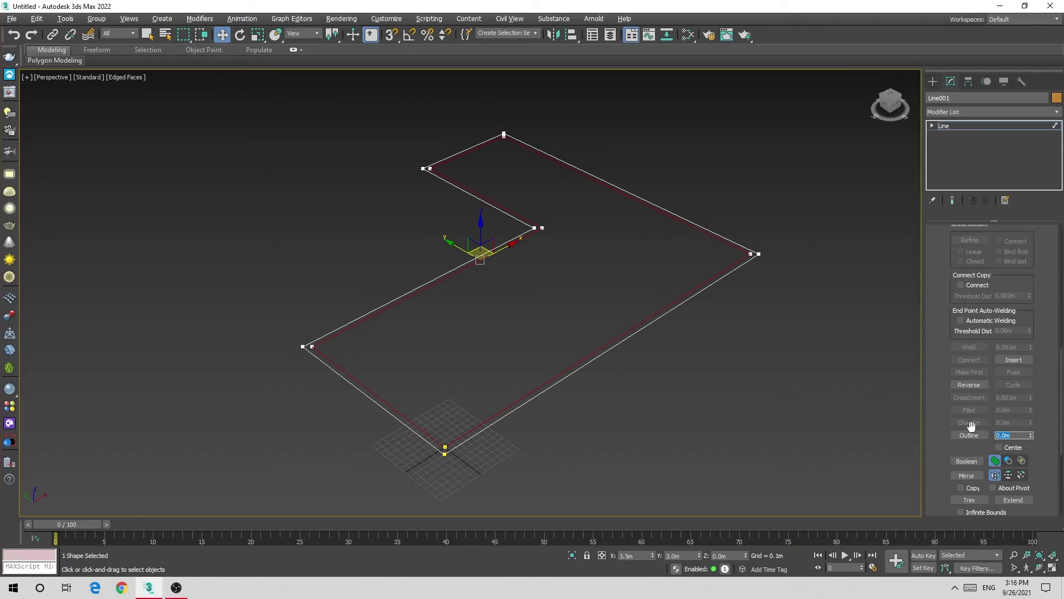
click(690, 320)
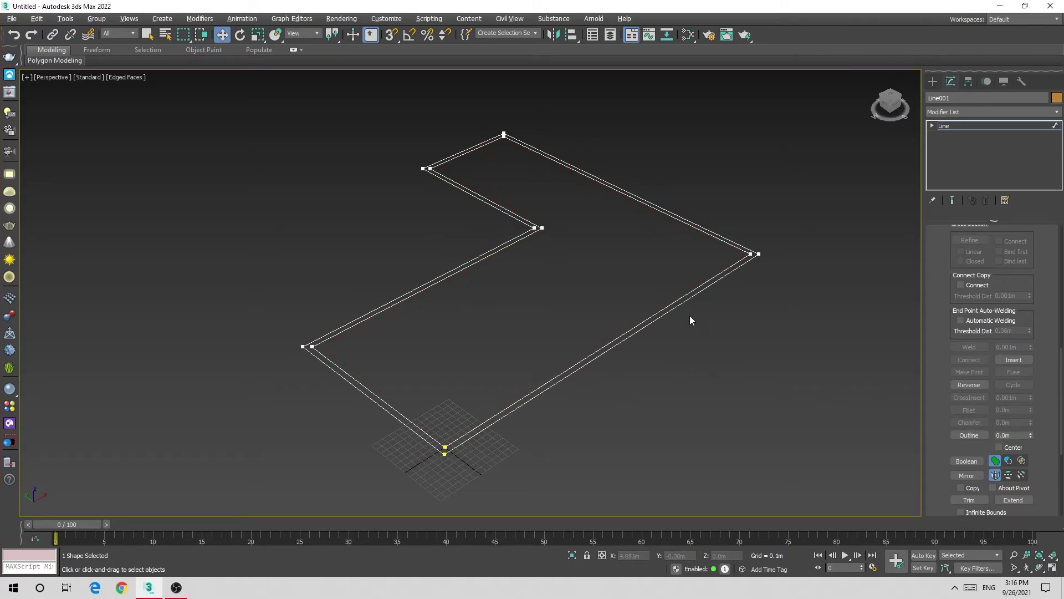
click(959, 131)
click(992, 112)
Shift-drag the L-shaped walls downward to clone a copy named Line002.
click(1036, 285)
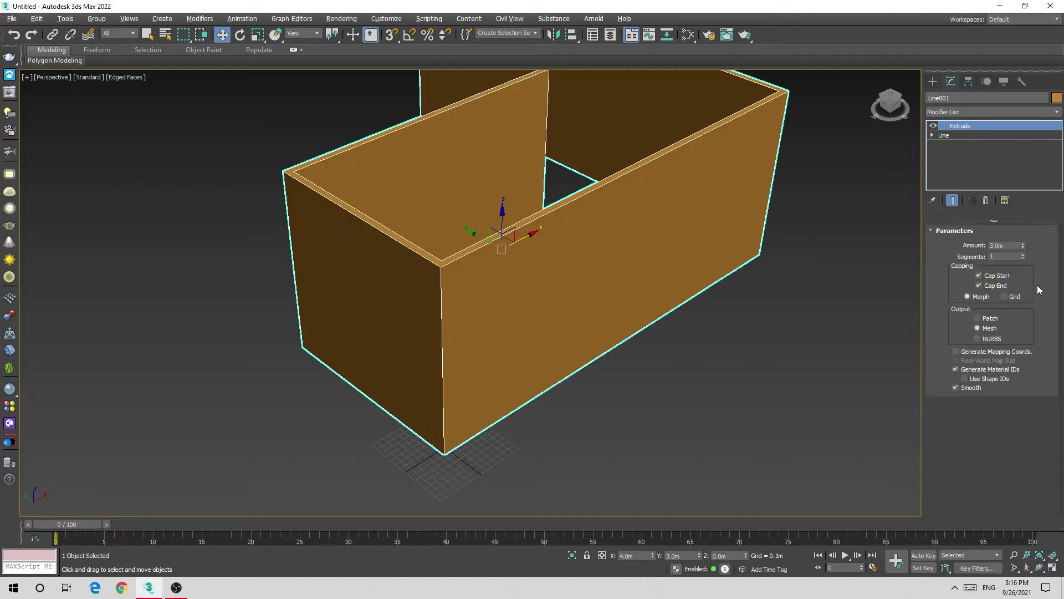
mouse_move(767, 390)
alt+middle_down()
mouse_move(803, 417)
mouse_move(746, 407)
mouse_move(735, 357)
mouse_move(653, 349)
mouse_move(769, 345)
mouse_move(680, 394)
mouse_move(603, 309)
mouse_move(720, 357)
mouse_move(718, 381)
alt+middle_up()
click(748, 400)
click(767, 347)
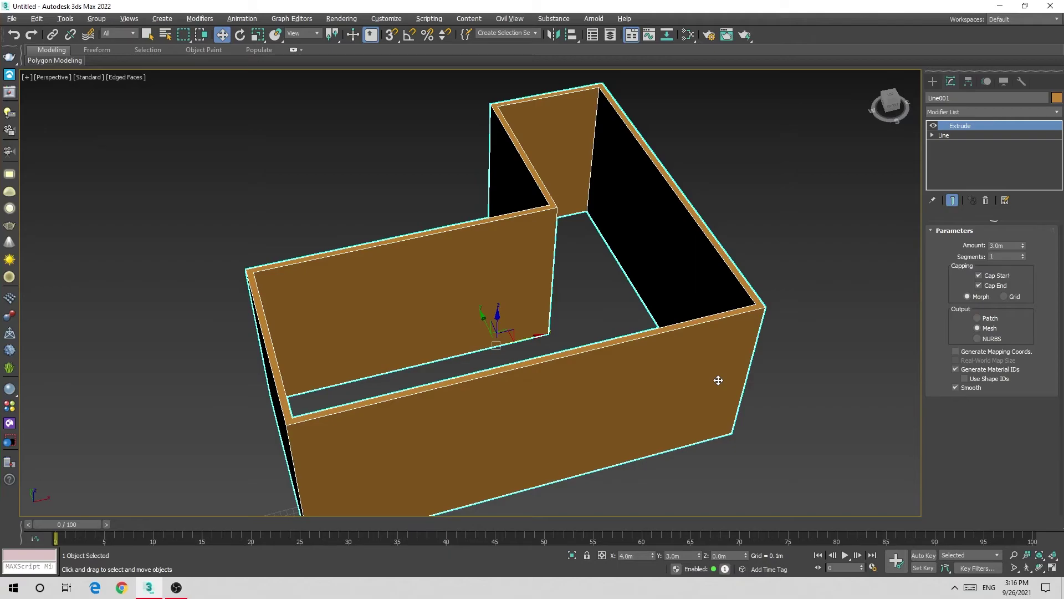
mouse_move(718, 381)
alt+middle_down()
mouse_move(582, 368)
mouse_move(624, 311)
mouse_move(576, 265)
mouse_move(531, 330)
mouse_move(499, 338)
mouse_move(601, 283)
alt+middle_up()
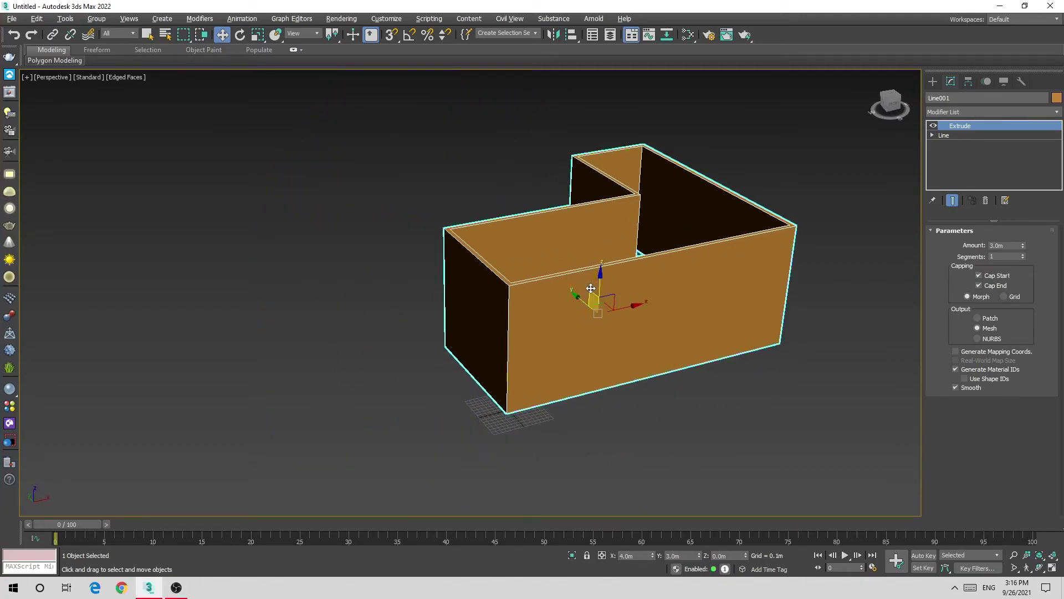
shift+drag(597, 283, 400, 546)
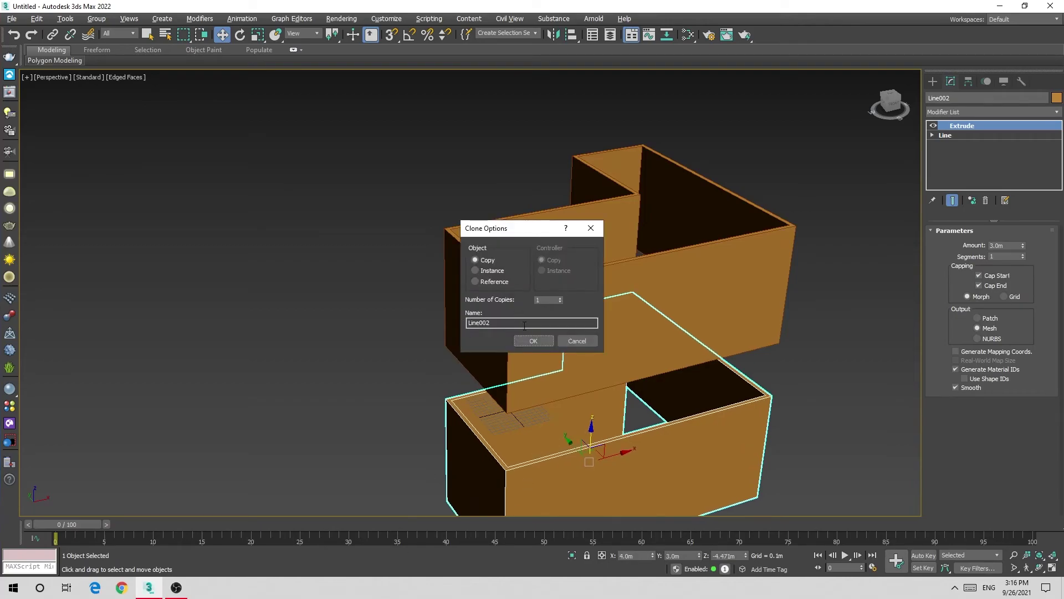
Confirm the Line002 copy and extrude it with Amount 0.3m.
click(533, 340)
alt+middle_drag(533, 340, 659, 312)
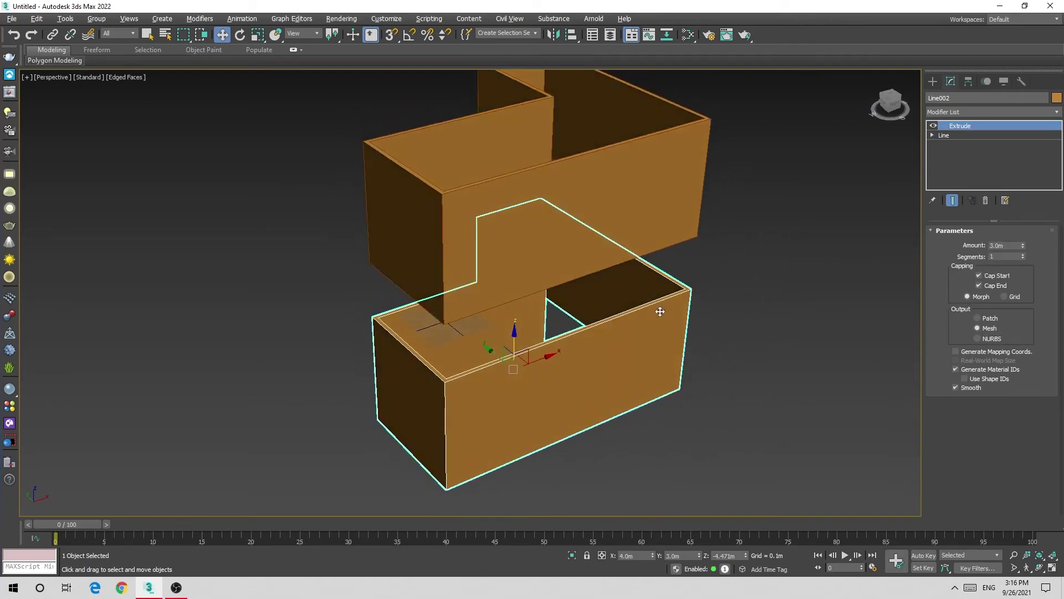
click(985, 200)
scroll(634, 375, up, 2)
scroll(665, 360, up, 4)
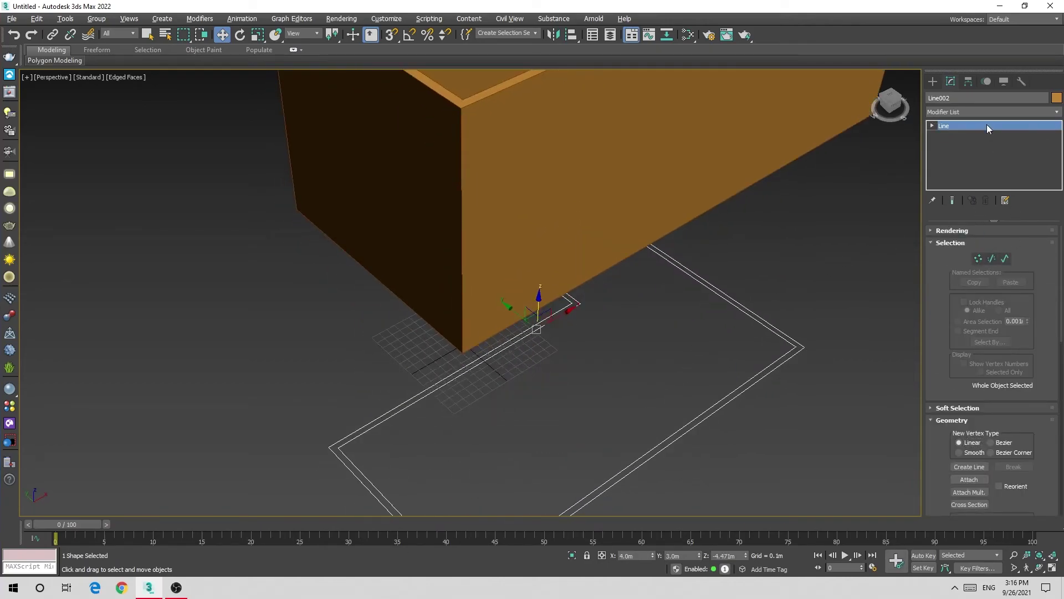
click(970, 112)
scroll(975, 277, down, 2)
click(975, 246)
double_click(1002, 246)
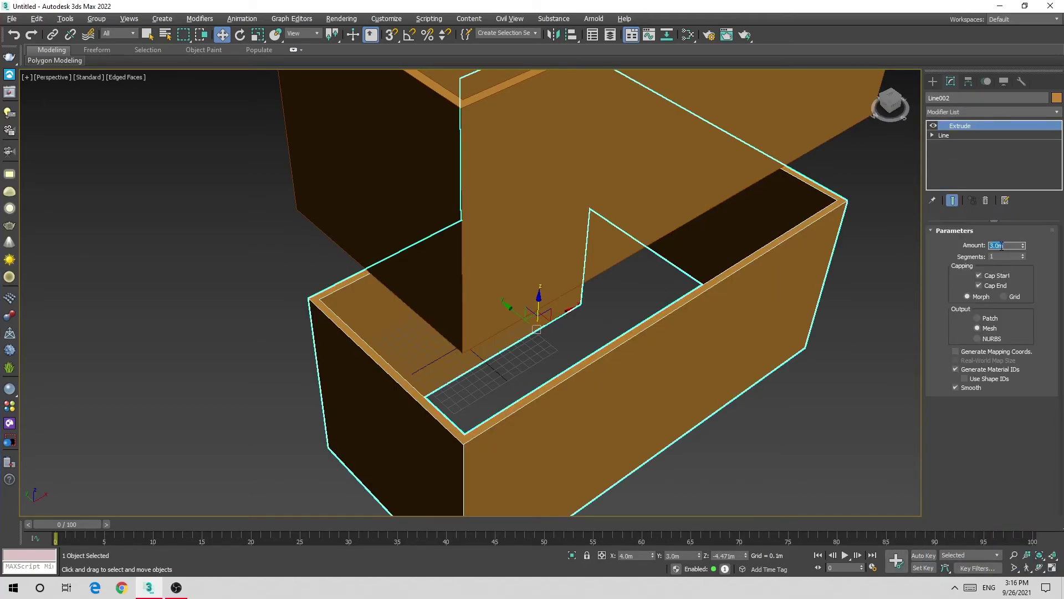
text(3)
key(Return)
Remove Line002's Extrude and delete its inner spline, keeping only the outer outline.
click(715, 389)
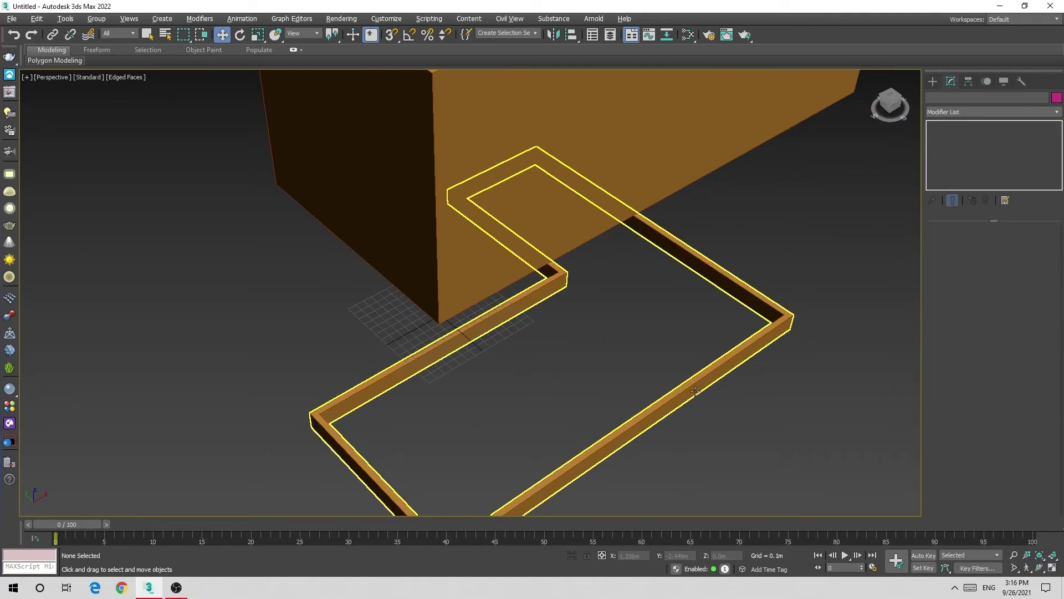
click(690, 390)
click(985, 200)
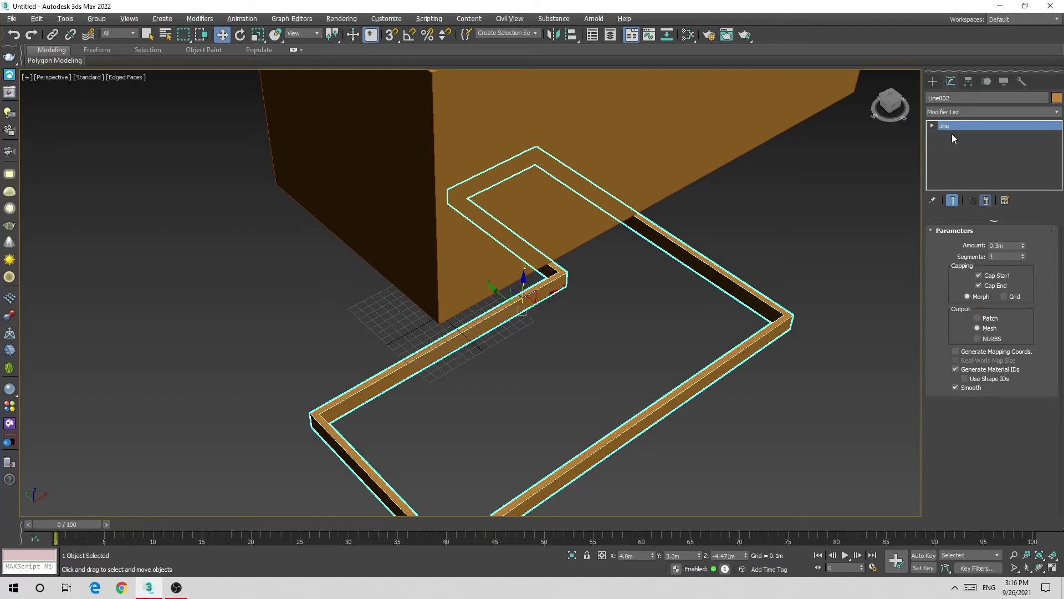
key(3)
click(779, 328)
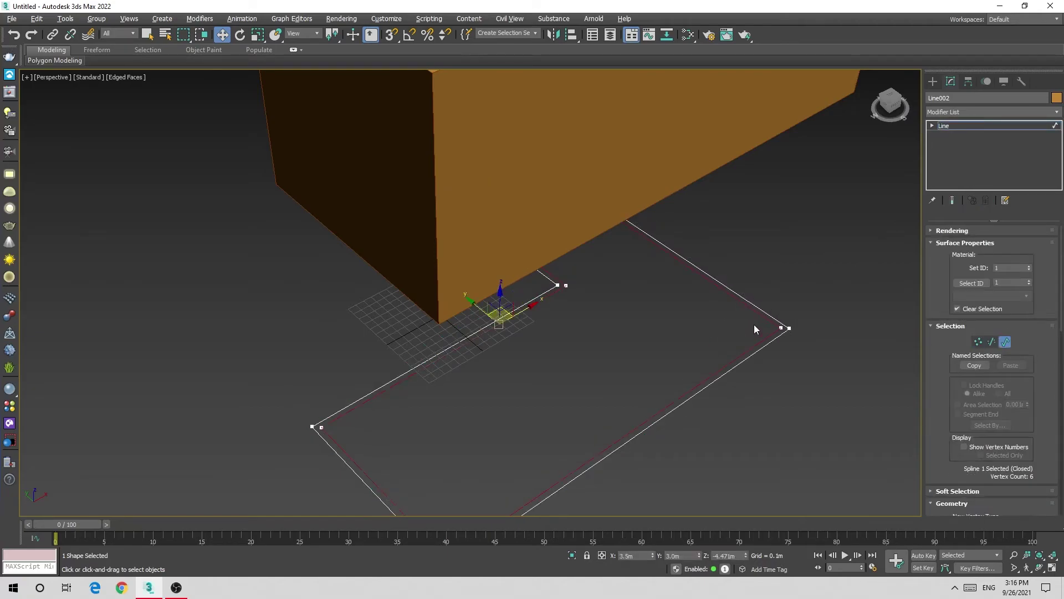
click(754, 327)
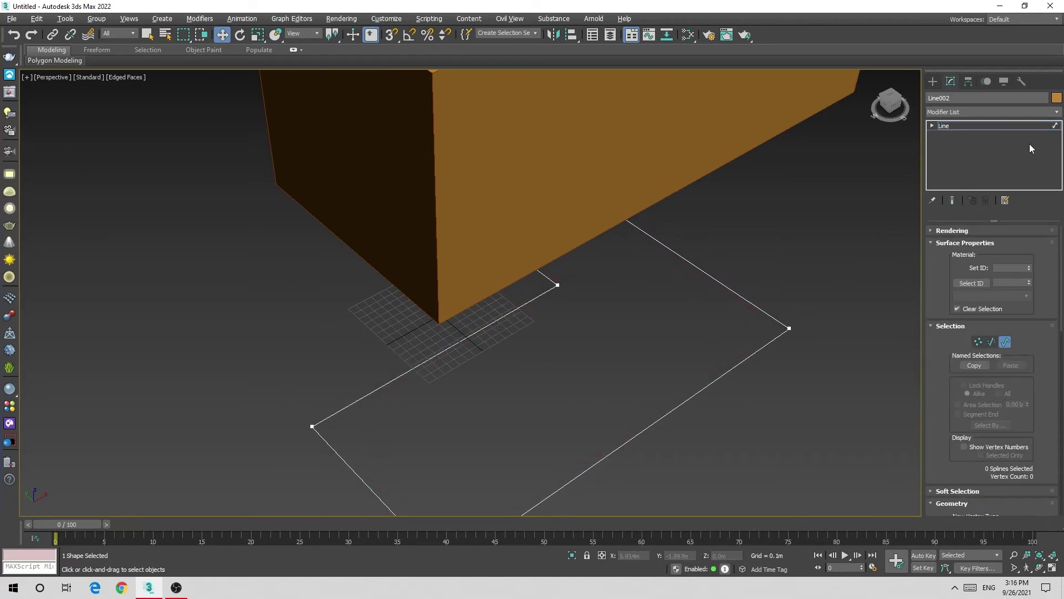
click(992, 112)
Extrude the outline into a slab and try moving it up into the walls and back down.
click(952, 124)
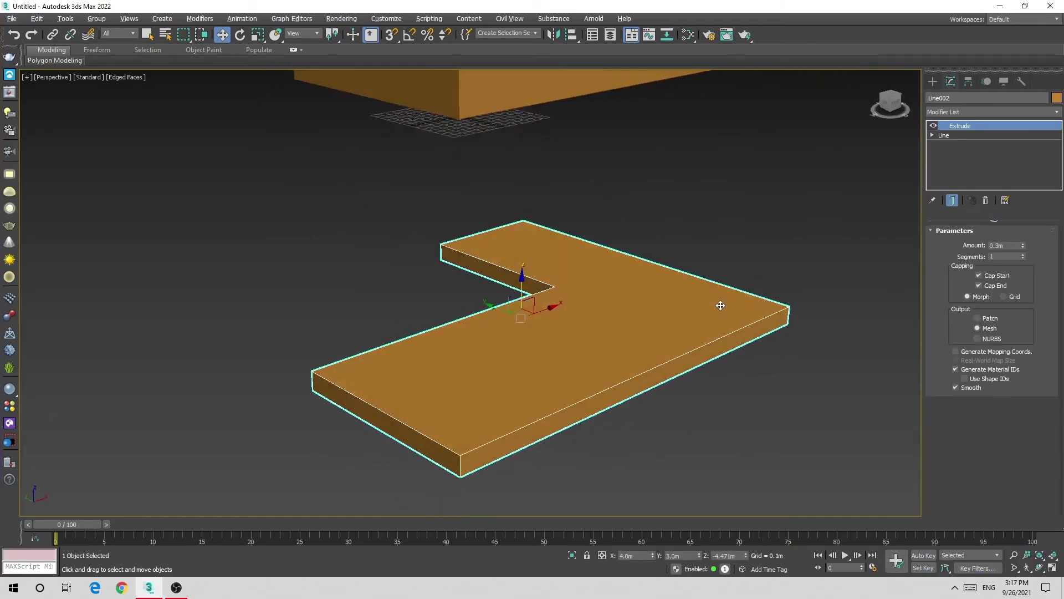
scroll(679, 345, down, 3)
middle_drag(681, 303, 535, 397)
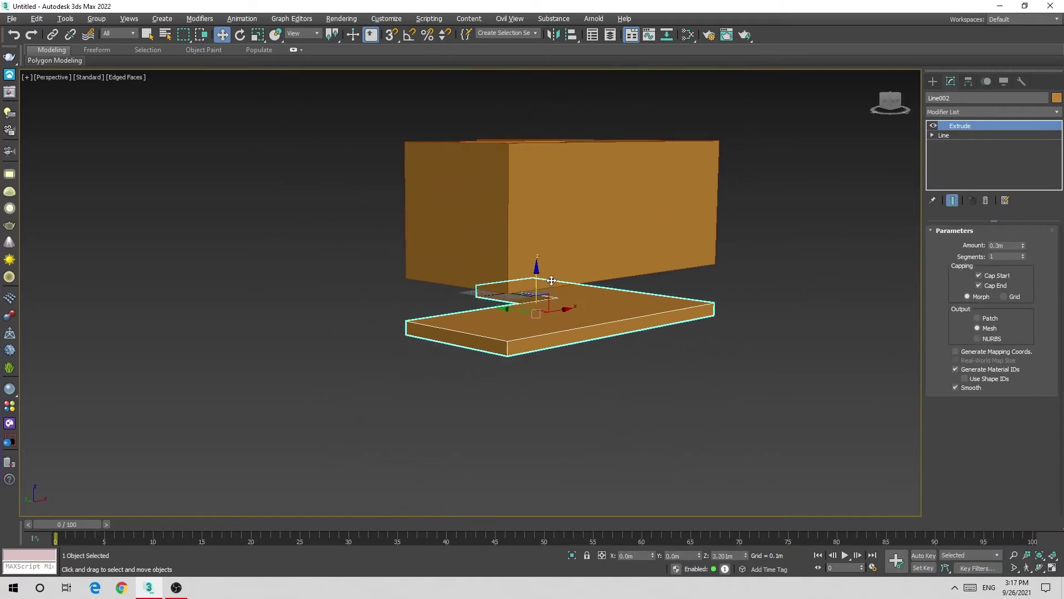
mouse_move(534, 396)
mouse_down()
mouse_move(563, 237)
mouse_move(561, 260)
mouse_up()
scroll(499, 360, up, 3)
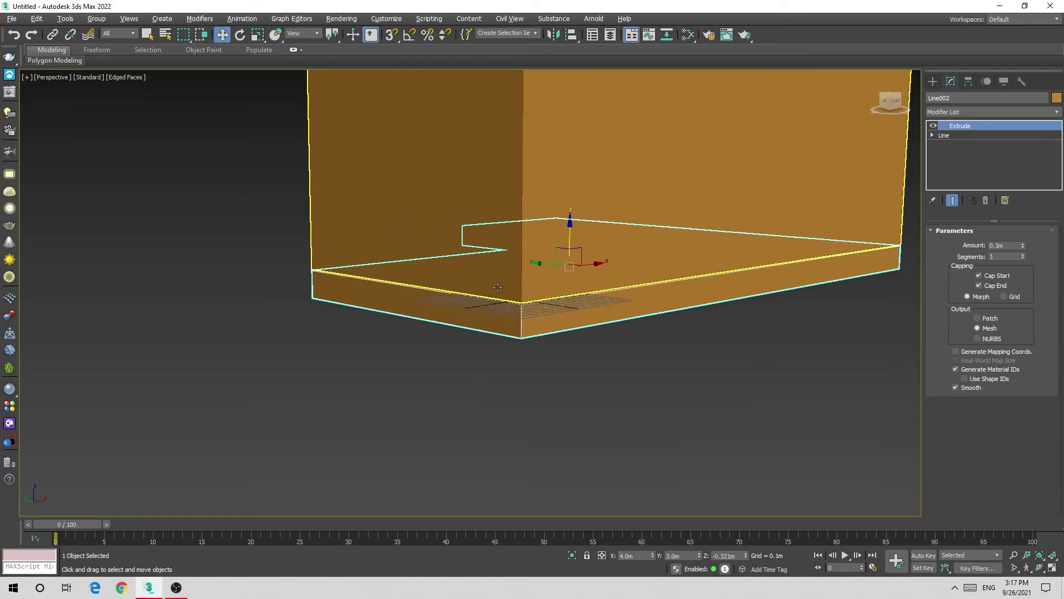
scroll(531, 346, up, 3)
drag(530, 346, 383, 320)
Reset the L-shaped walls' X and Y position to 0.
click(610, 266)
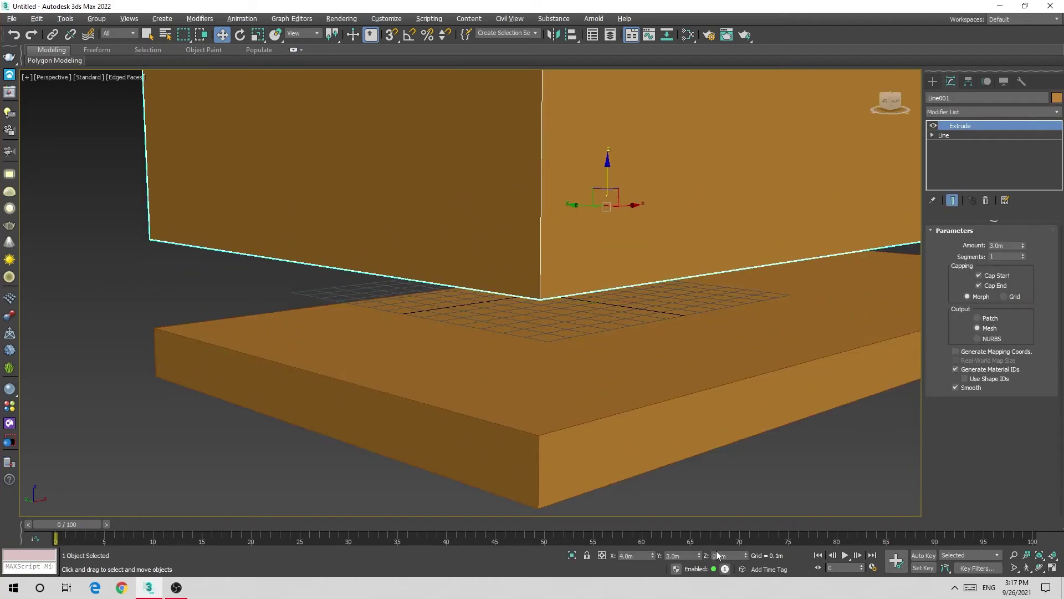
right_click(651, 555)
right_click(700, 554)
scroll(700, 427, down, 3)
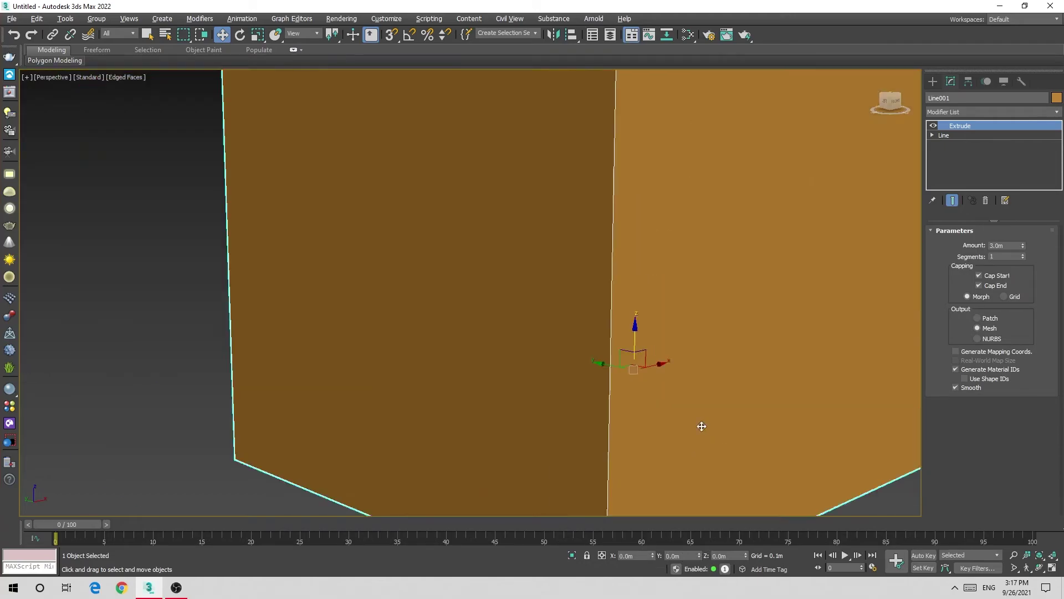
scroll(745, 475, down, 2)
scroll(745, 476, down, 4)
Reset the floor slab's X, Y and Z position to 0.
click(660, 417)
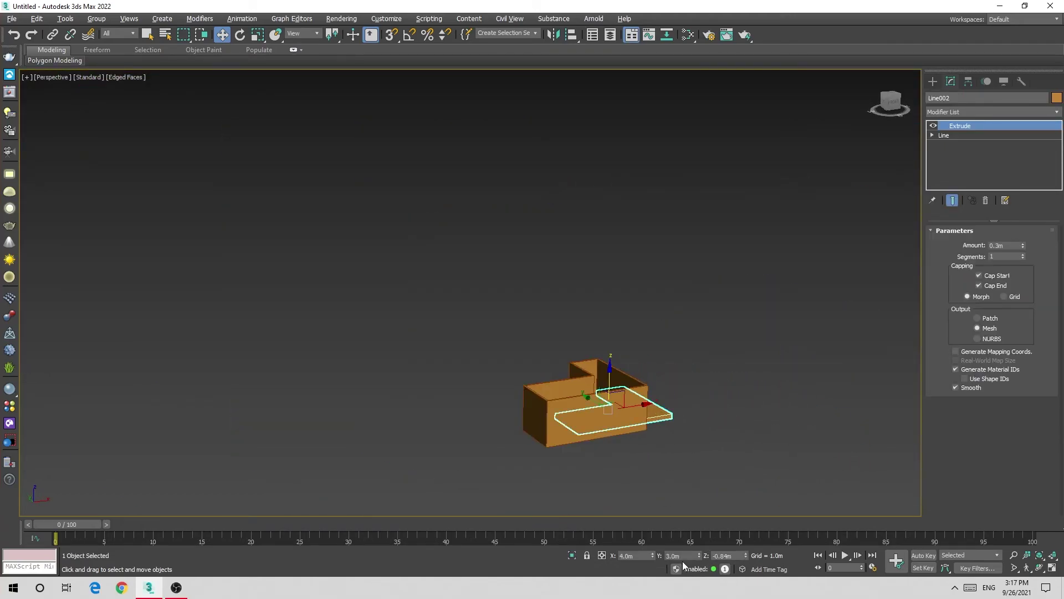
right_click(652, 555)
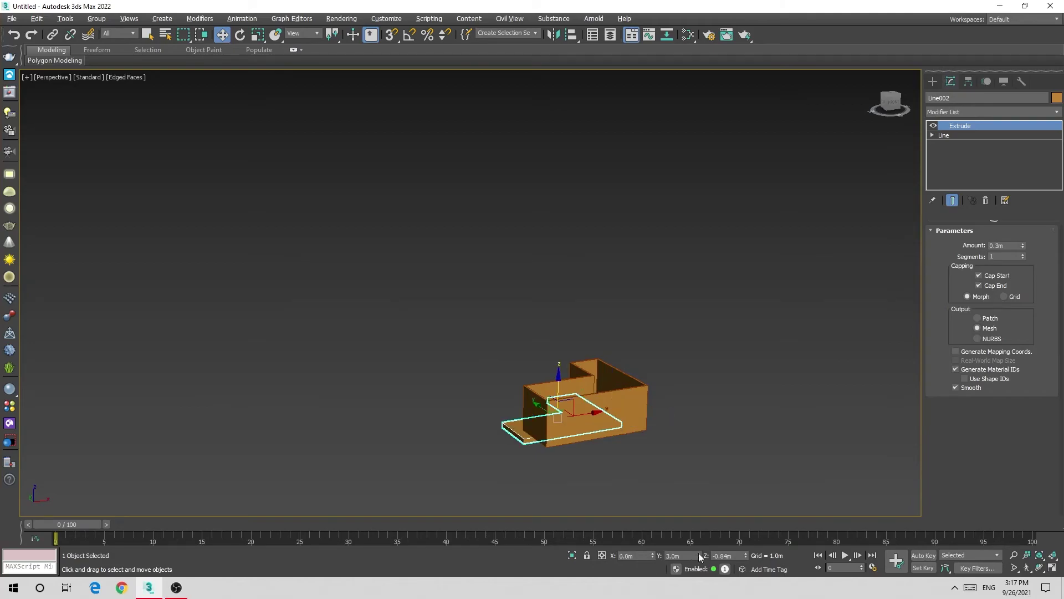
right_click(698, 554)
right_click(746, 554)
scroll(583, 465, up, 4)
alt+middle_drag(583, 466, 684, 327)
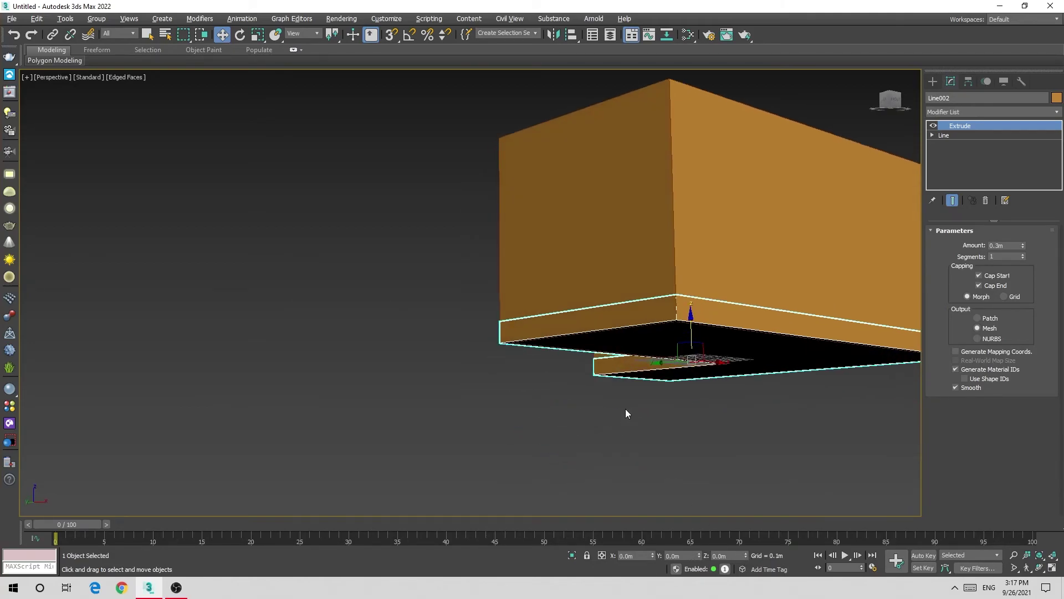
Set the slab's Extrude Amount to -0.3m so it extends downward.
key(ctrl+d)
click(685, 327)
drag(686, 335, 687, 339)
text(3)
key(Return)
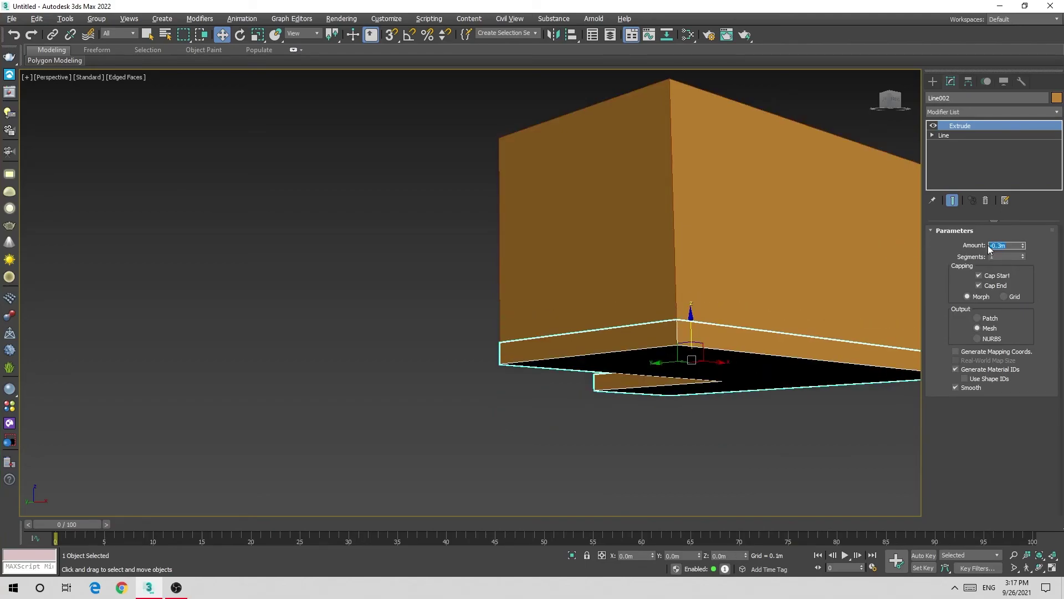
Check the walls' height, then reselect the slab and drag it sideways.
click(541, 410)
mouse_move(542, 410)
alt+middle_down()
mouse_move(584, 447)
mouse_move(671, 374)
mouse_move(573, 399)
alt+middle_up()
click(672, 373)
scroll(651, 386, up, 2)
click(652, 387)
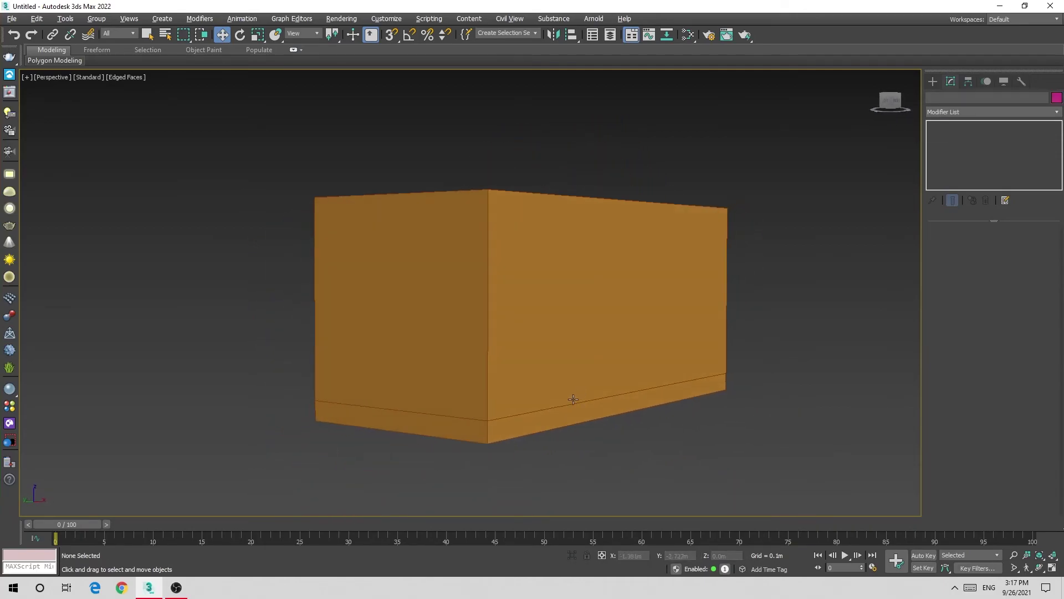
click(494, 431)
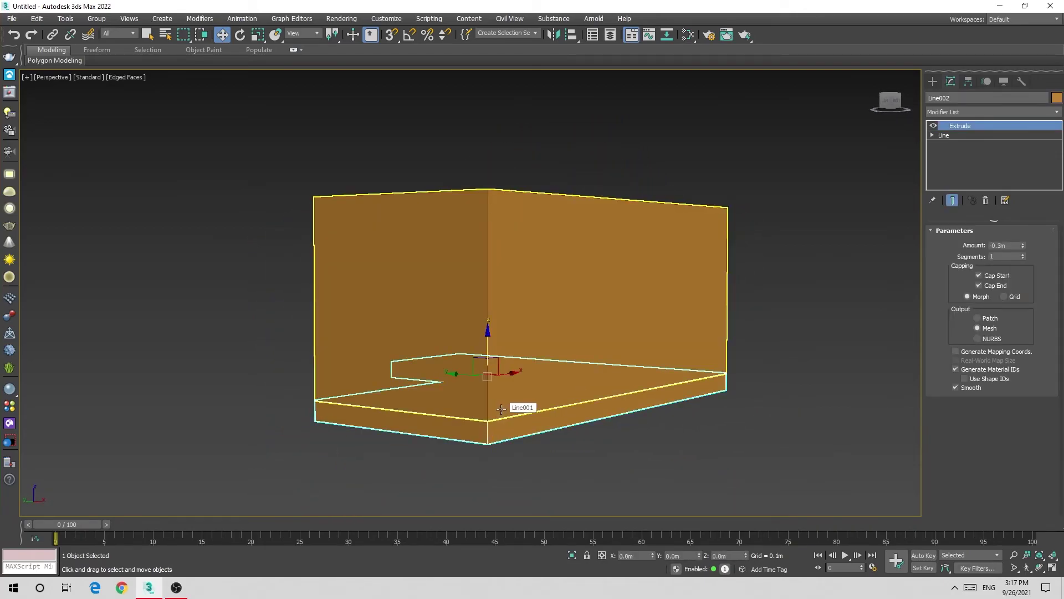
drag(511, 373, 401, 404)
Drop the slab below the walls and turn on 3D Snap.
right_click(402, 404)
drag(467, 347, 467, 482)
scroll(369, 421, up, 2)
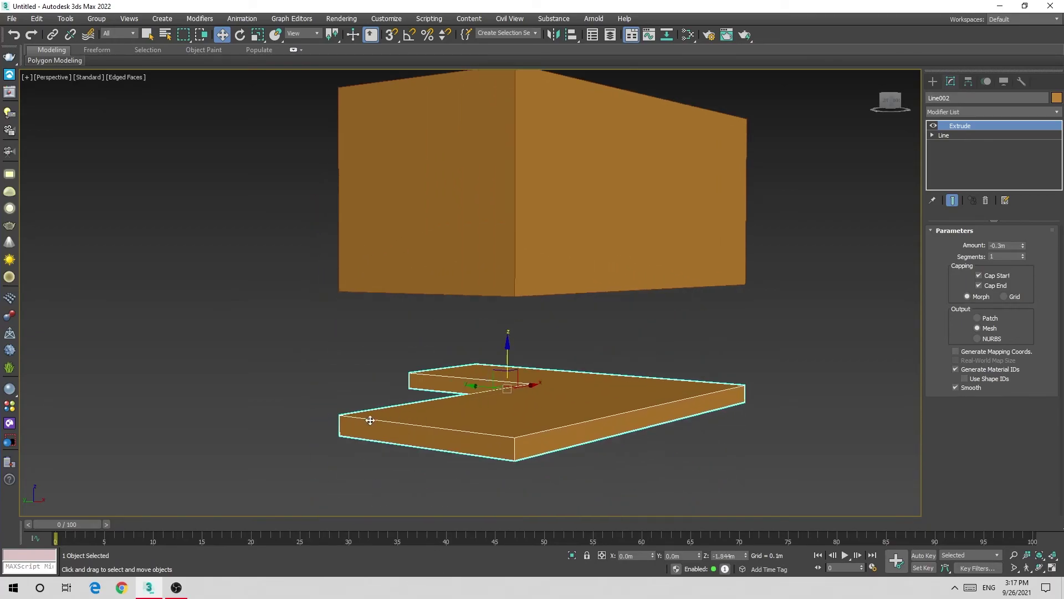
key(s)
Snap the slab up flush beneath the walls' base and view the finished L-shaped room.
click(326, 398)
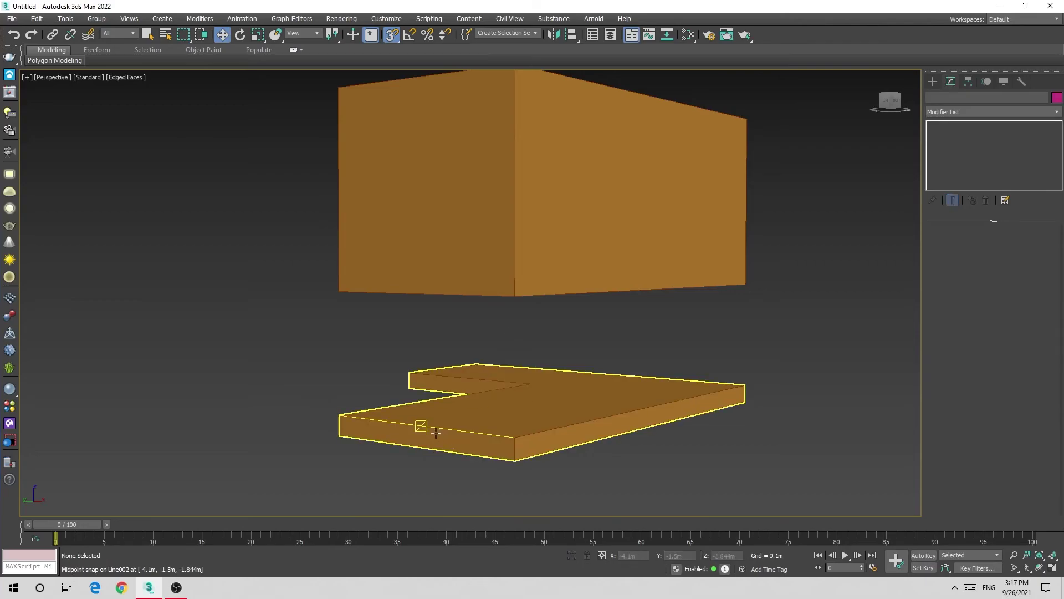
click(416, 435)
click(589, 511)
click(500, 405)
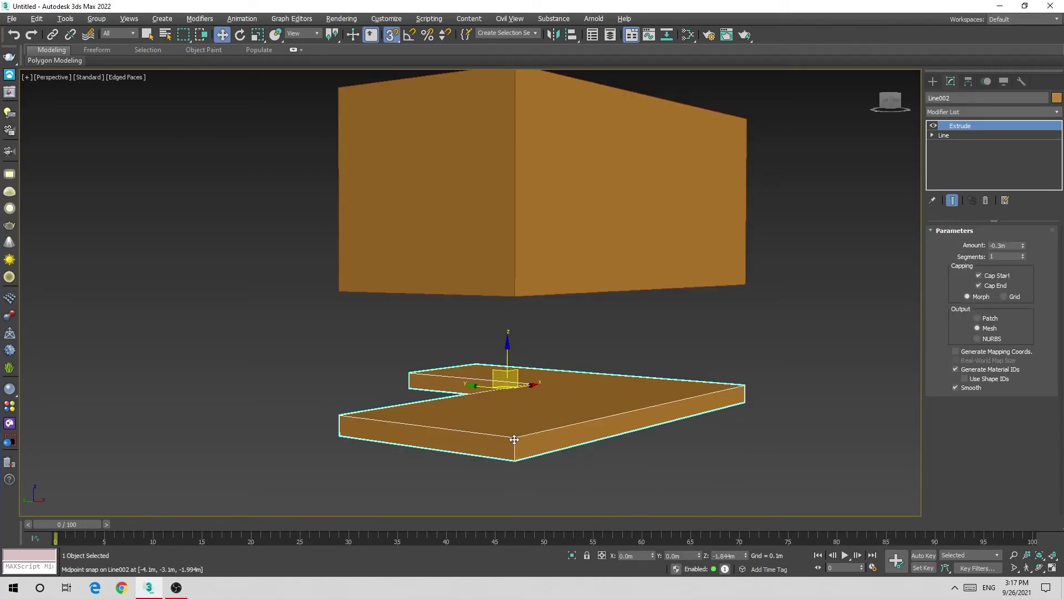
drag(516, 438, 515, 296)
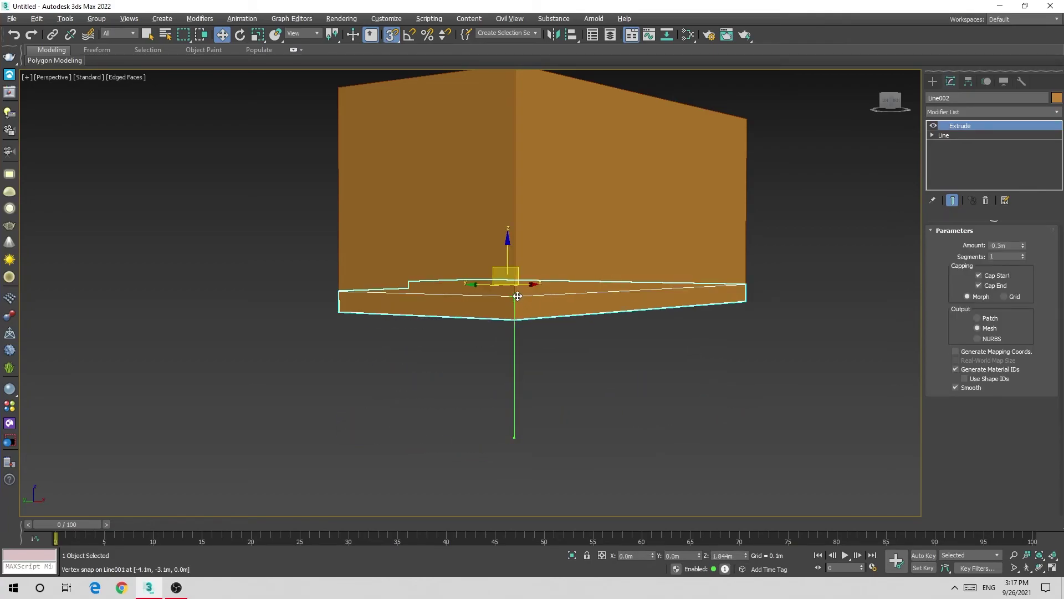
click(419, 430)
mouse_move(524, 360)
alt+middle_down()
mouse_move(419, 430)
mouse_move(492, 447)
alt+middle_up()
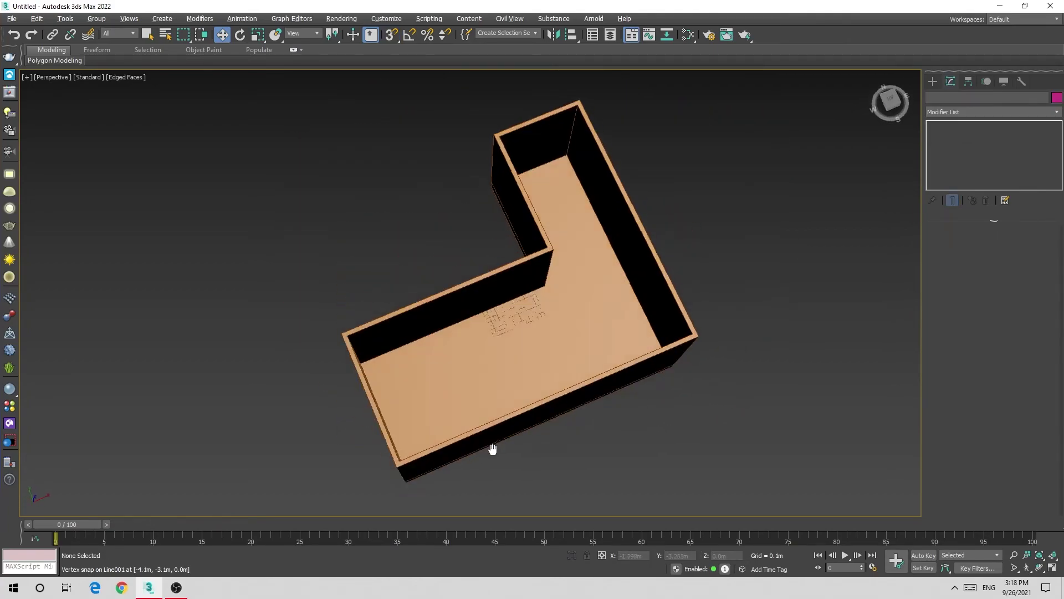
mouse_move(628, 442)
alt+middle_down()
mouse_move(522, 327)
mouse_move(613, 382)
alt+middle_up()
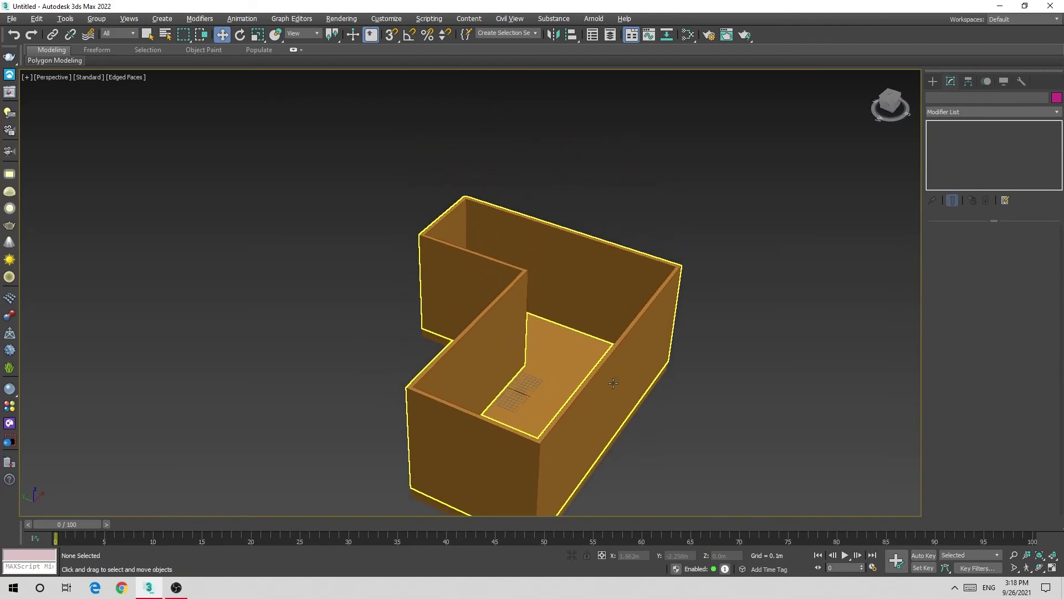
click(557, 371)
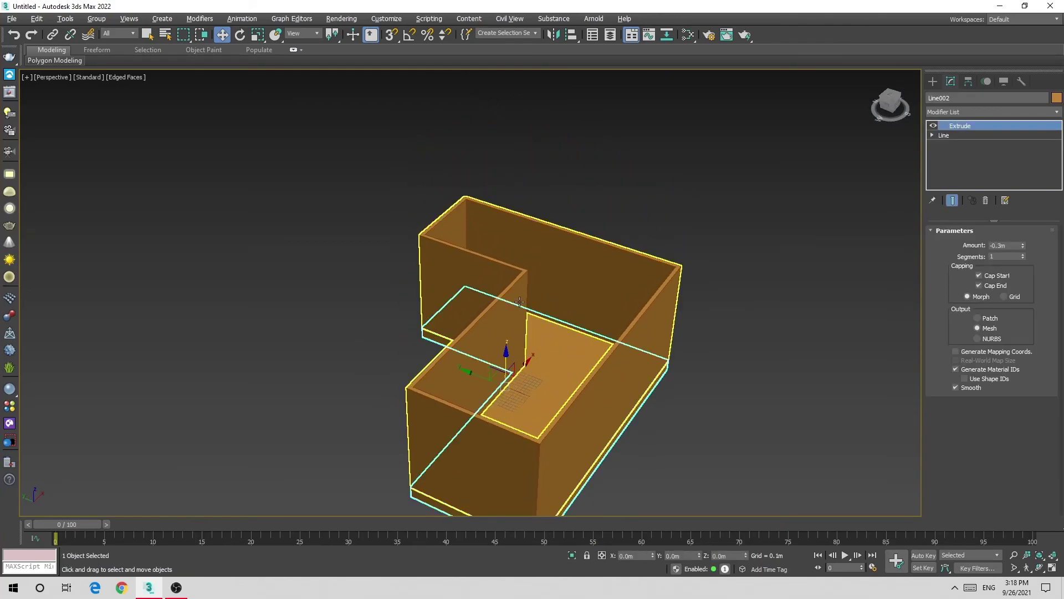
click(334, 331)
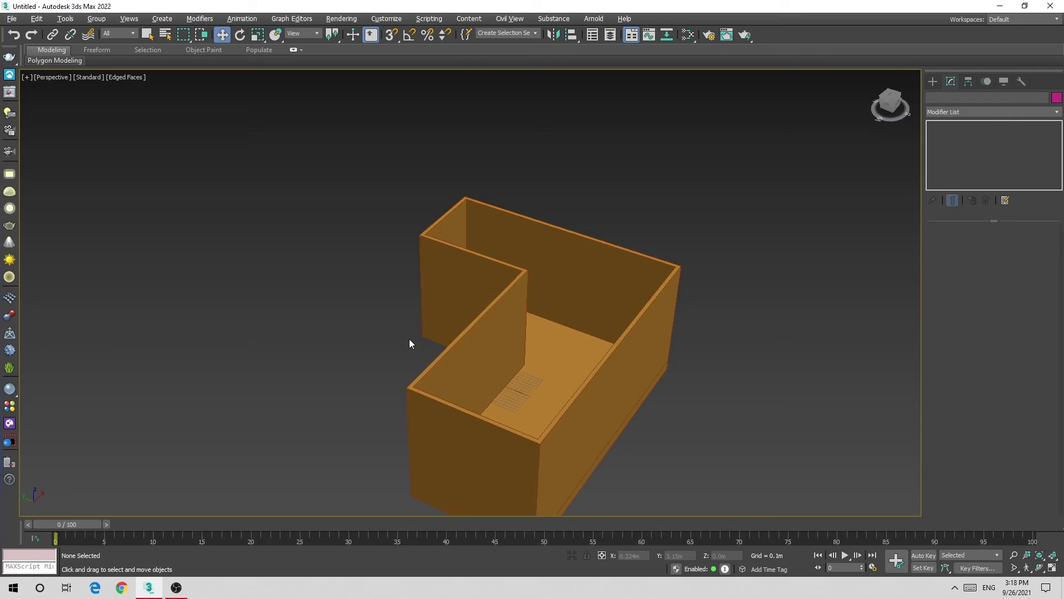
alt+middle_drag(409, 344, 577, 404)
click(576, 404)
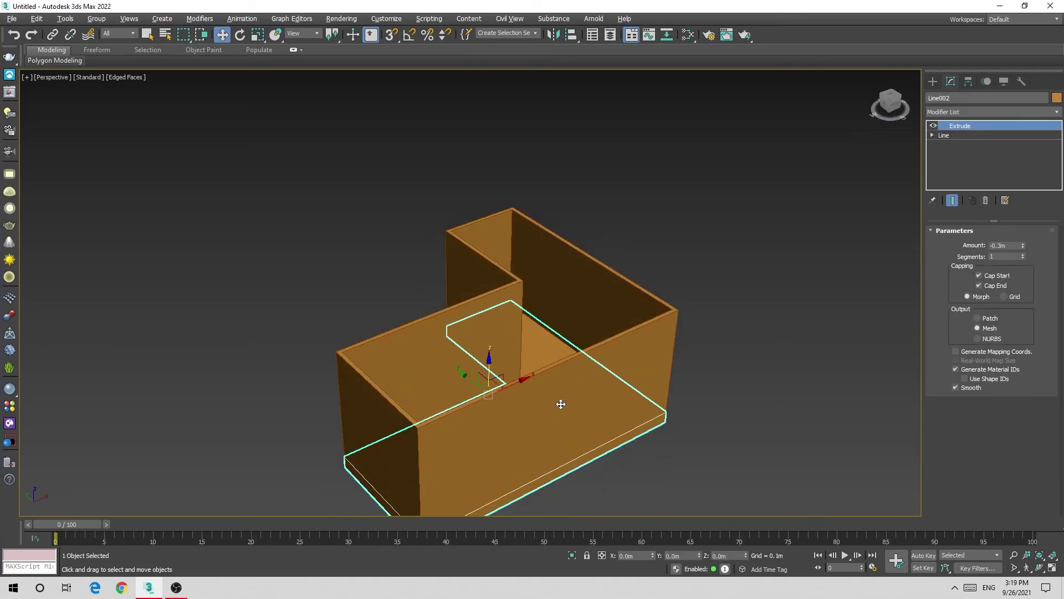
click(677, 487)
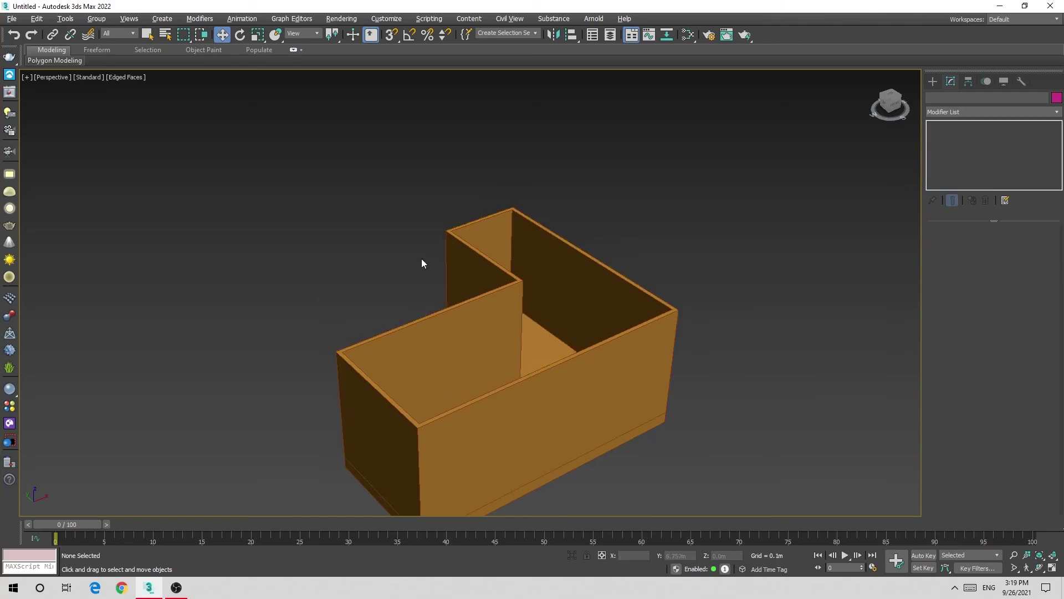
click(545, 345)
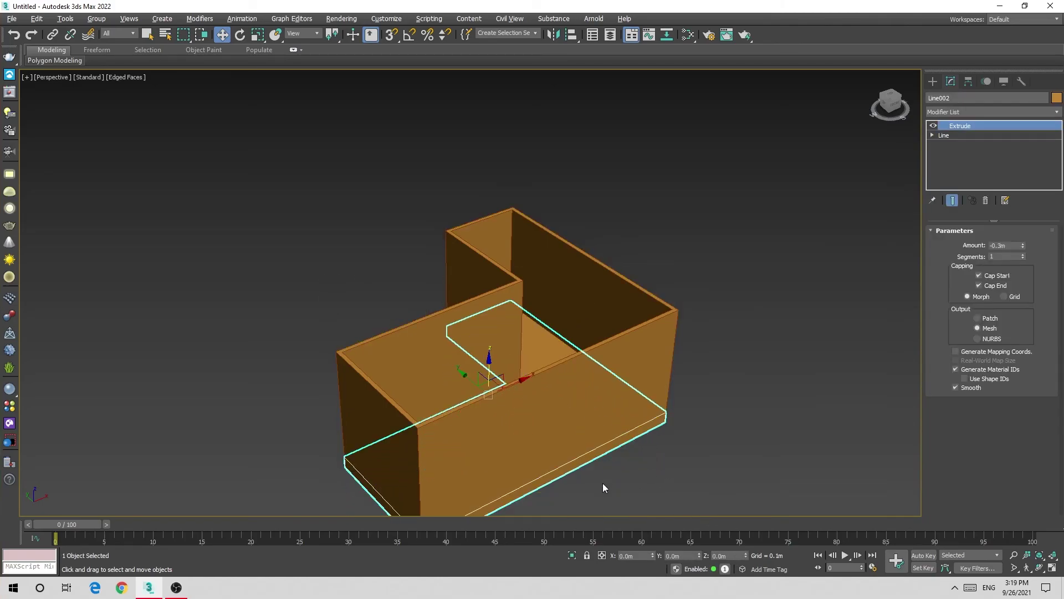